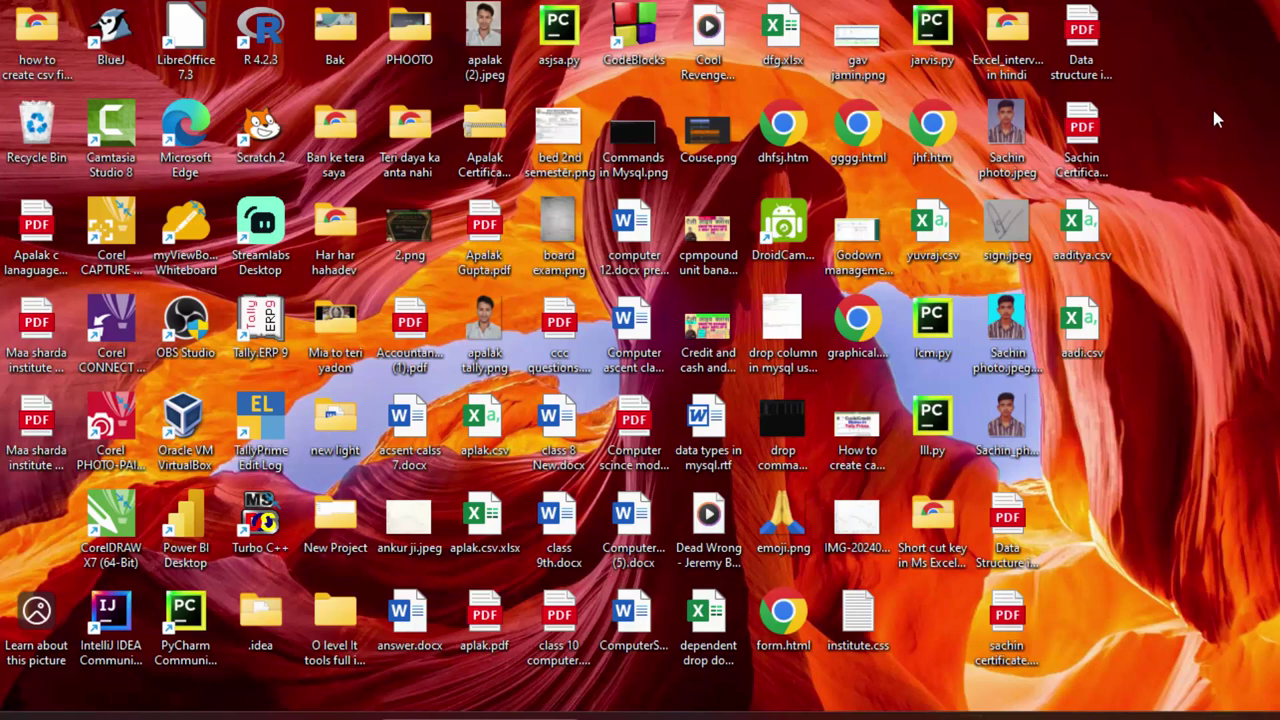
- Refresh the desktop twice from its right-click menu
right_click(1218, 158)
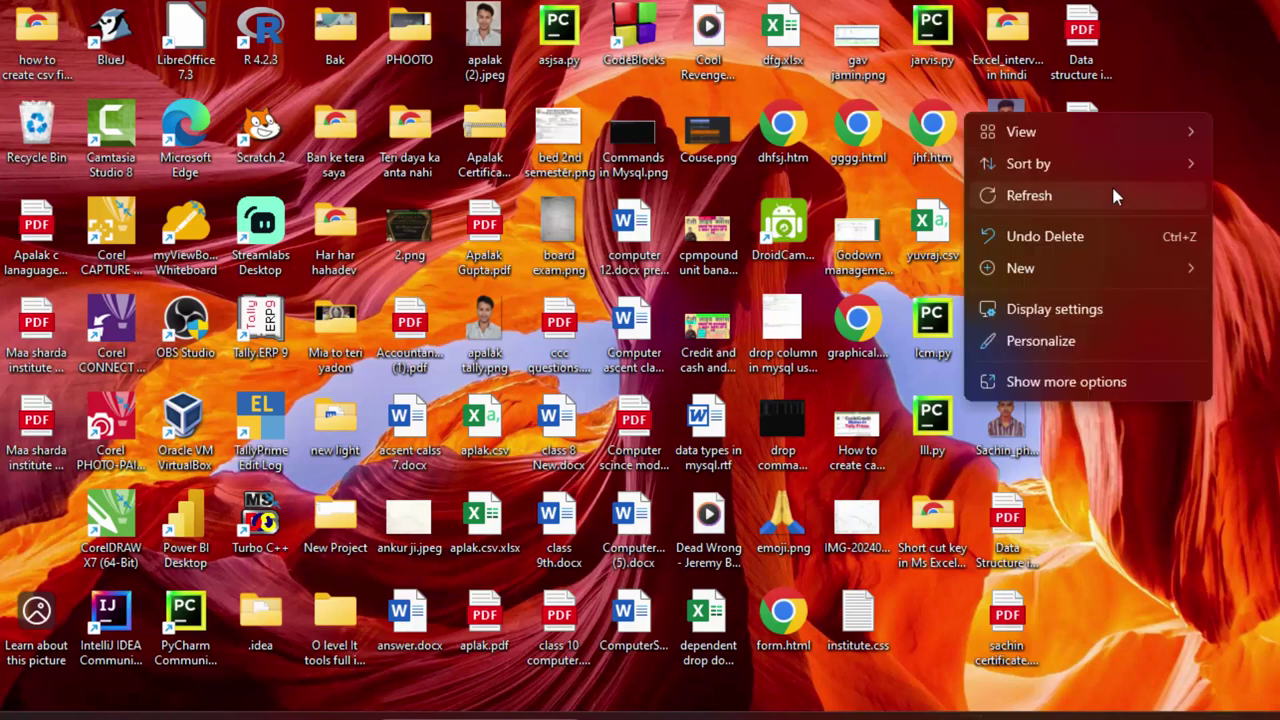
left_click(1111, 194)
right_click(1242, 160)
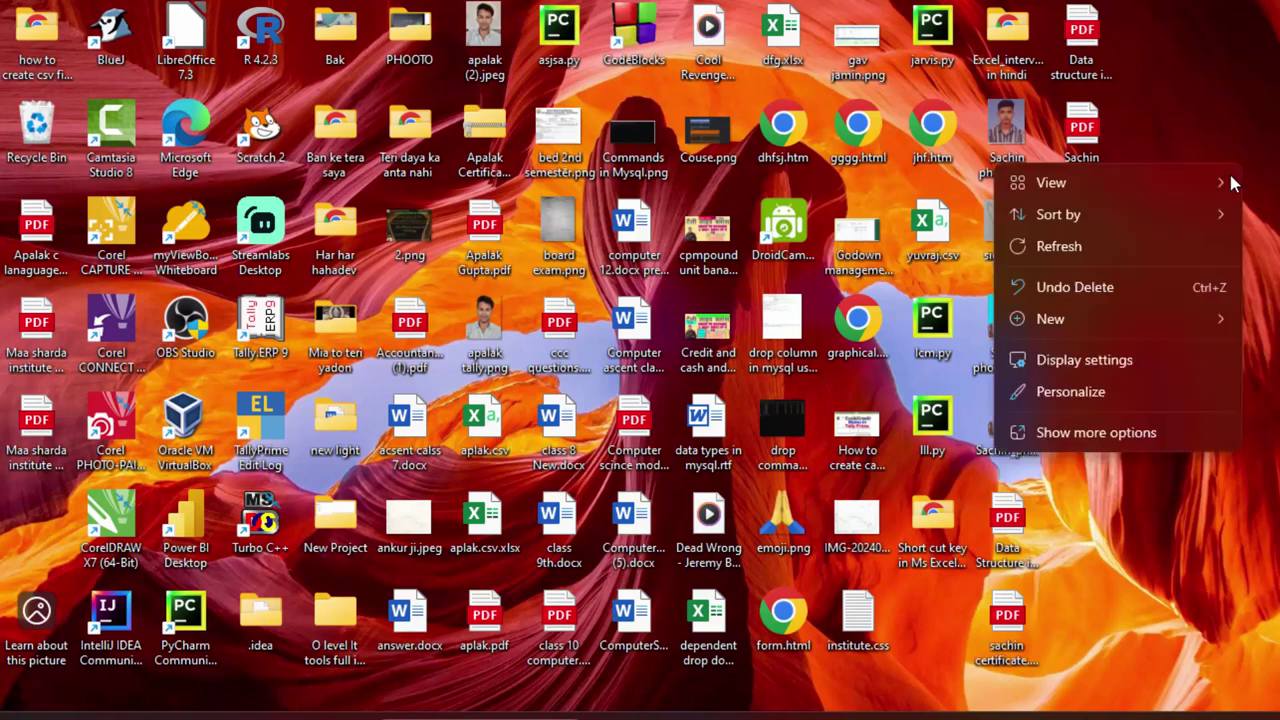
left_click(1190, 244)
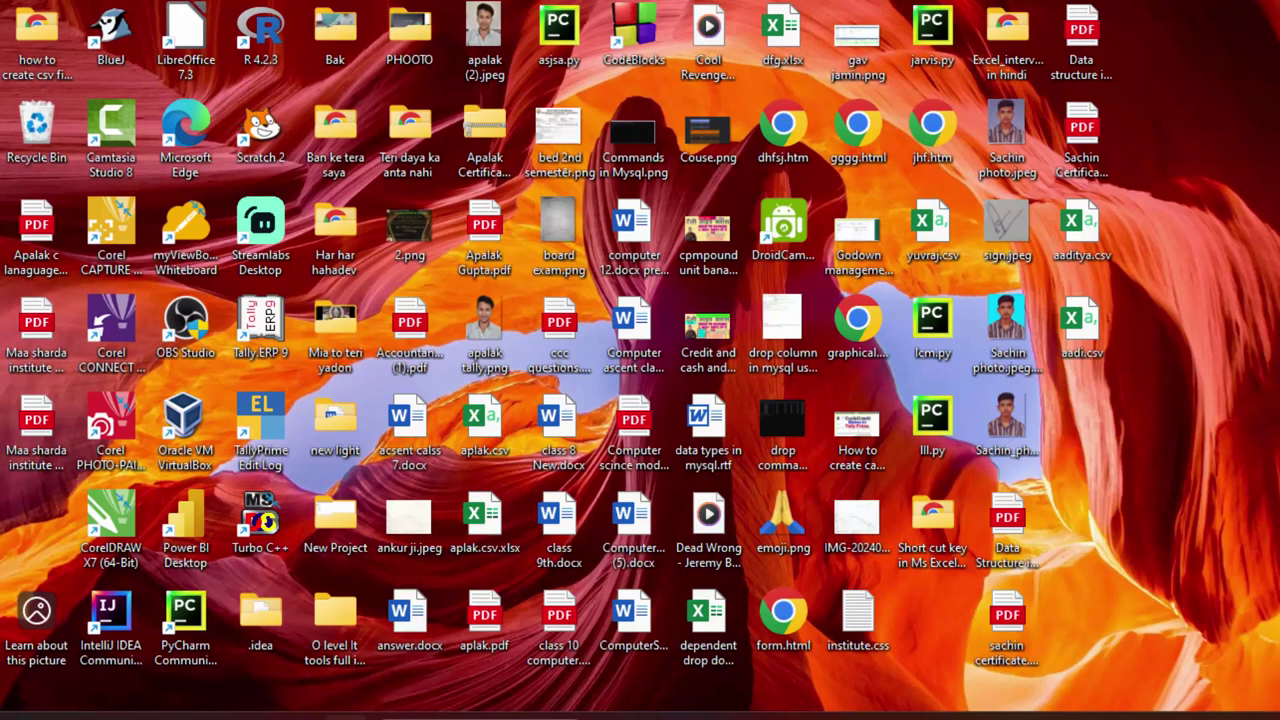
- Search for and launch Access, then create the blank database Database291
left_click(346, 716)
key("super+s")
type("acee")
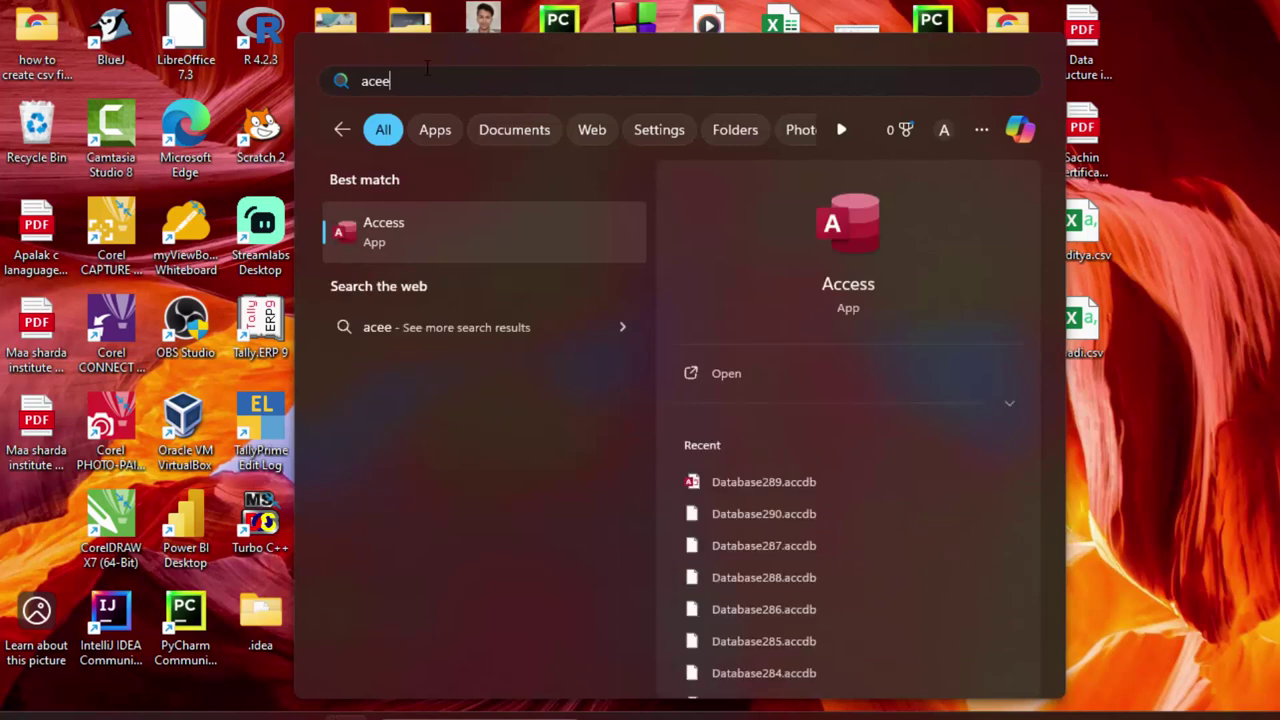
left_click(438, 240)
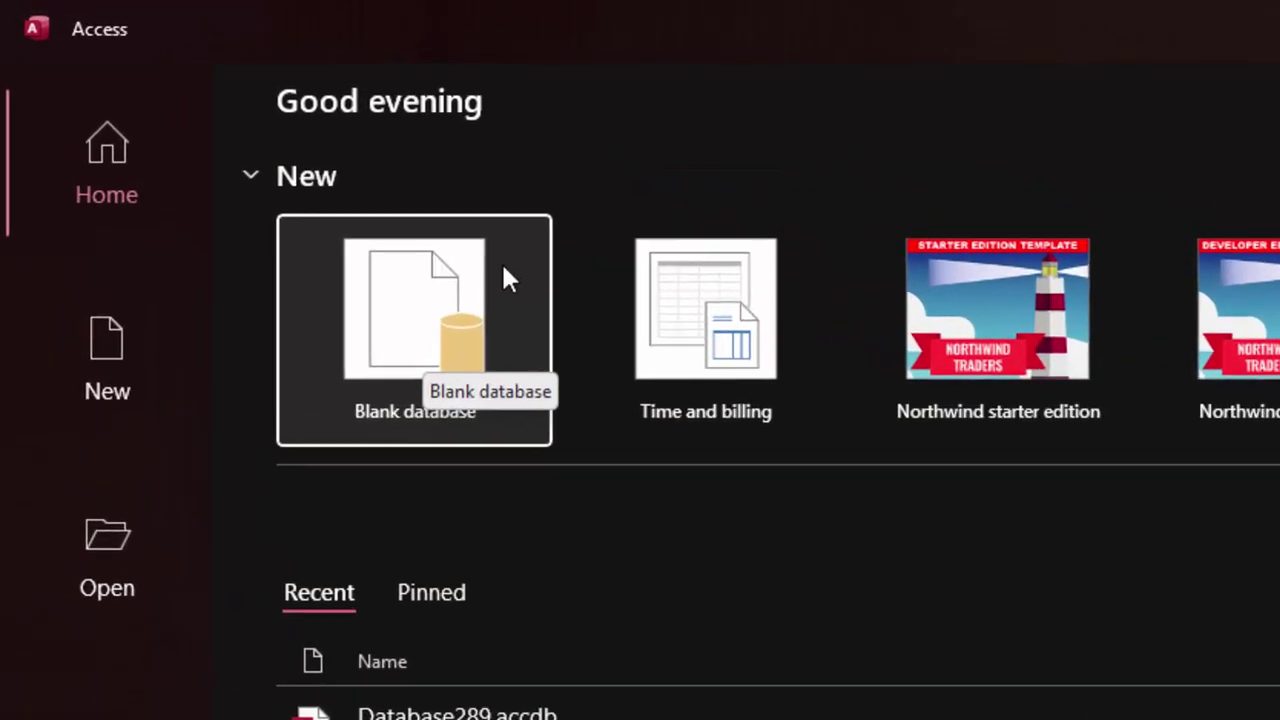
left_click(398, 367)
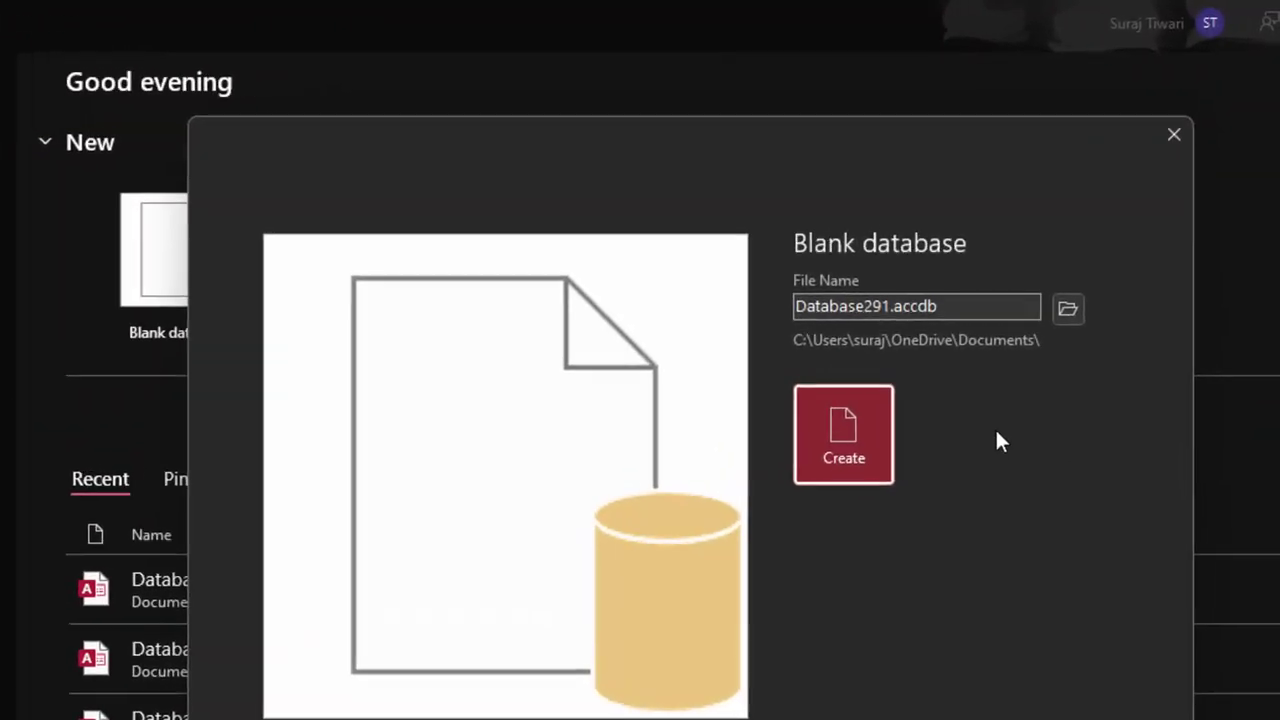
left_click(775, 565)
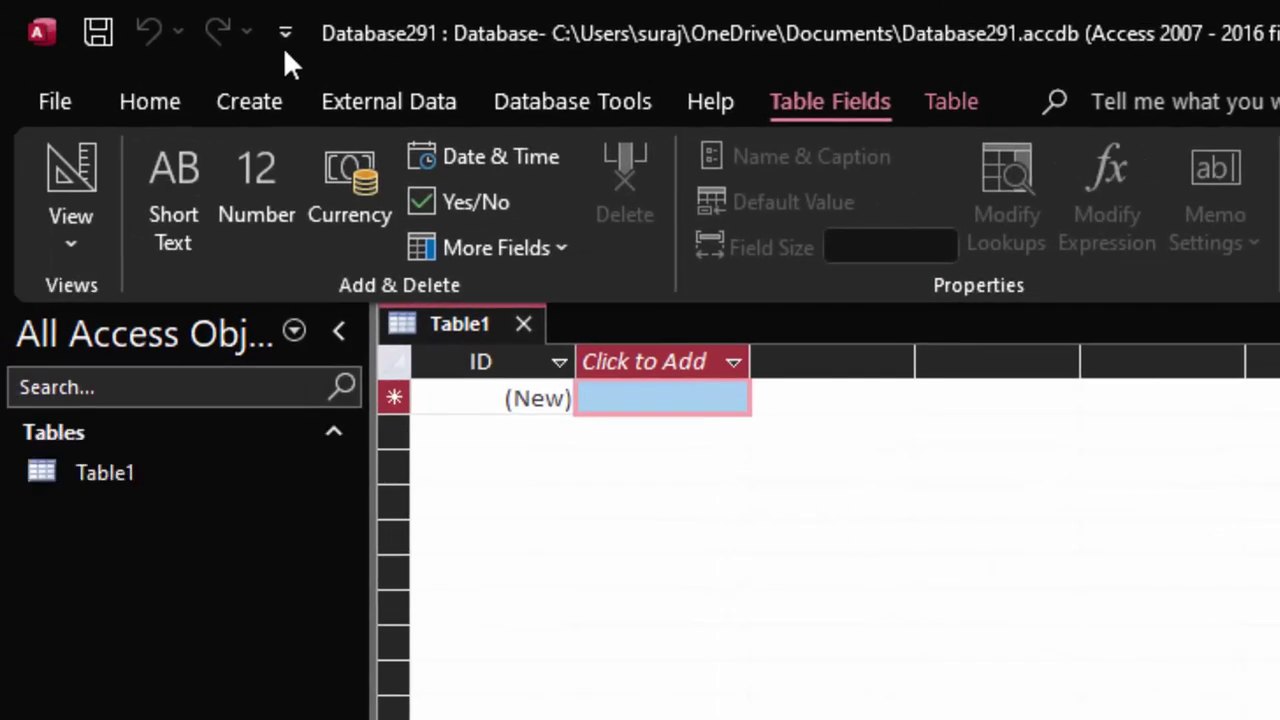
- Switch Table1 to Design View and save it as Product
left_click(72, 165)
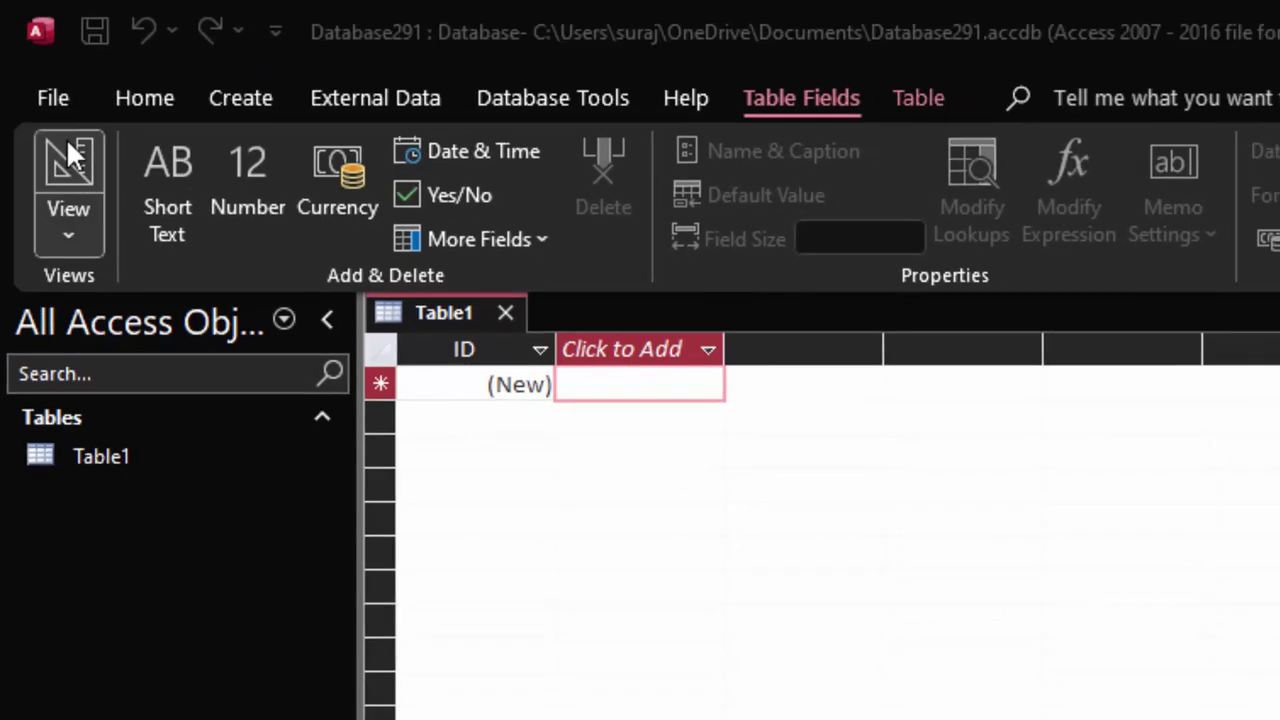
key("BackSpace")
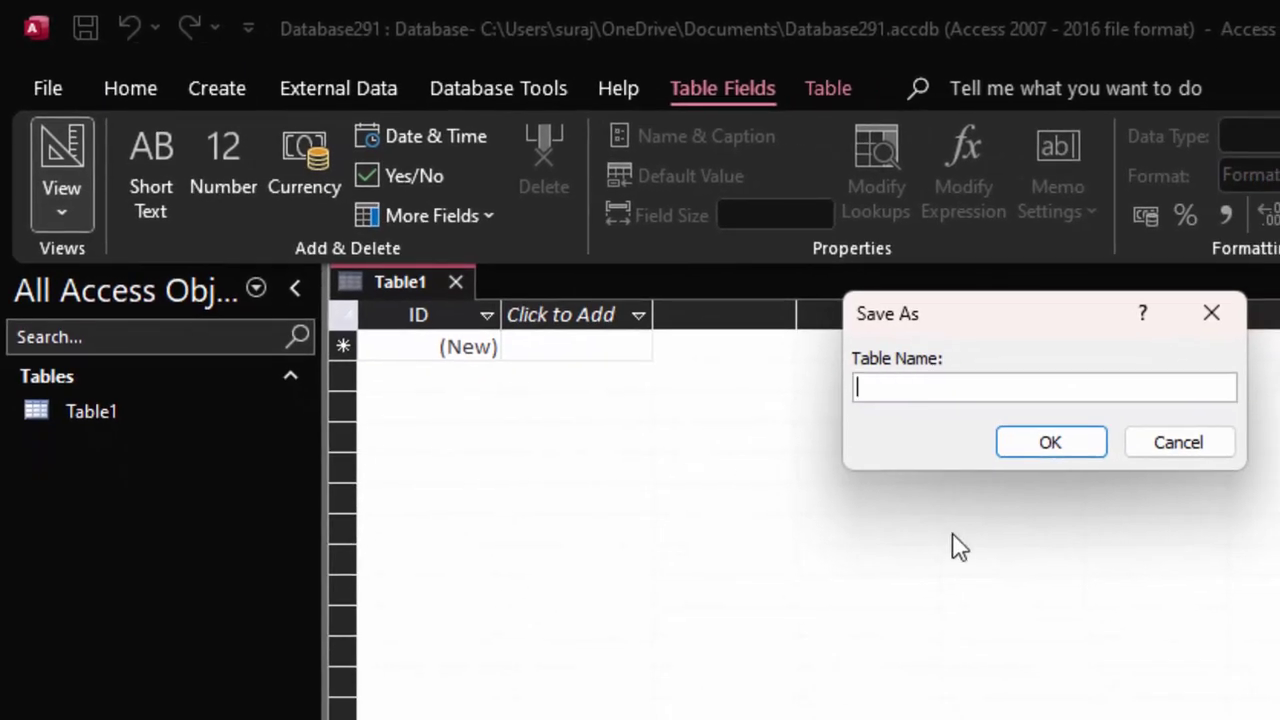
type("Product")
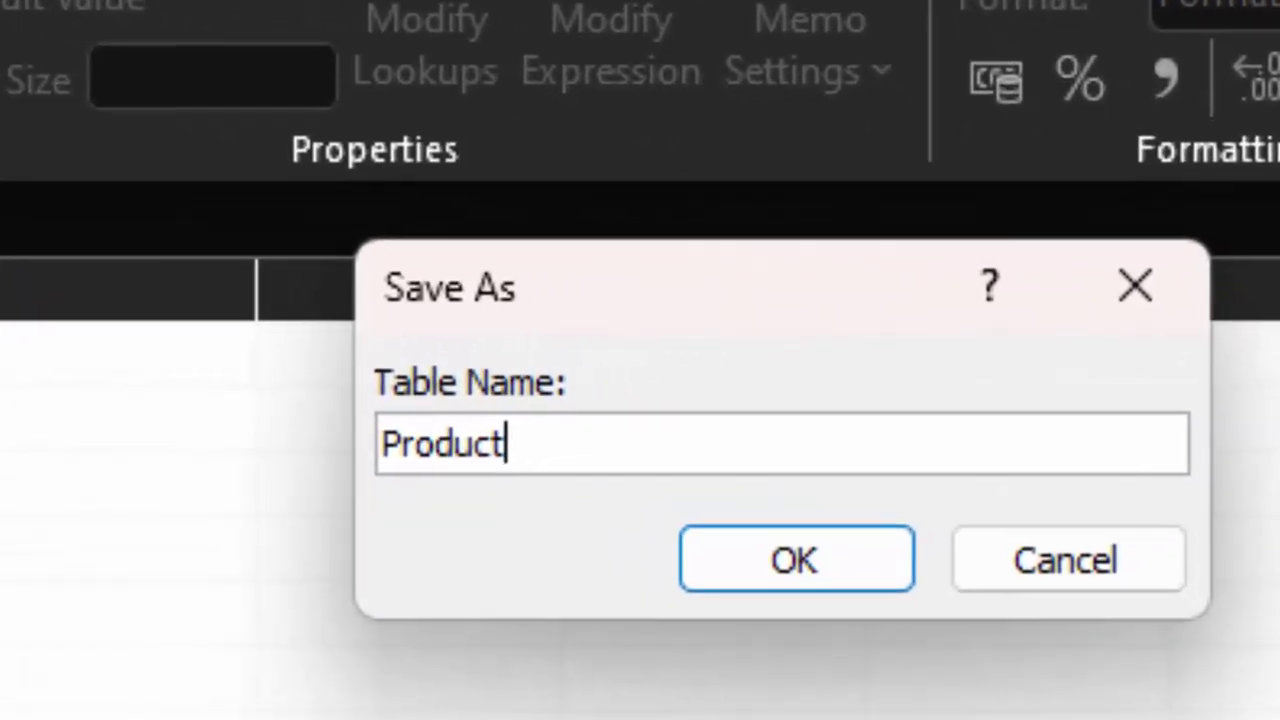
key("Return")
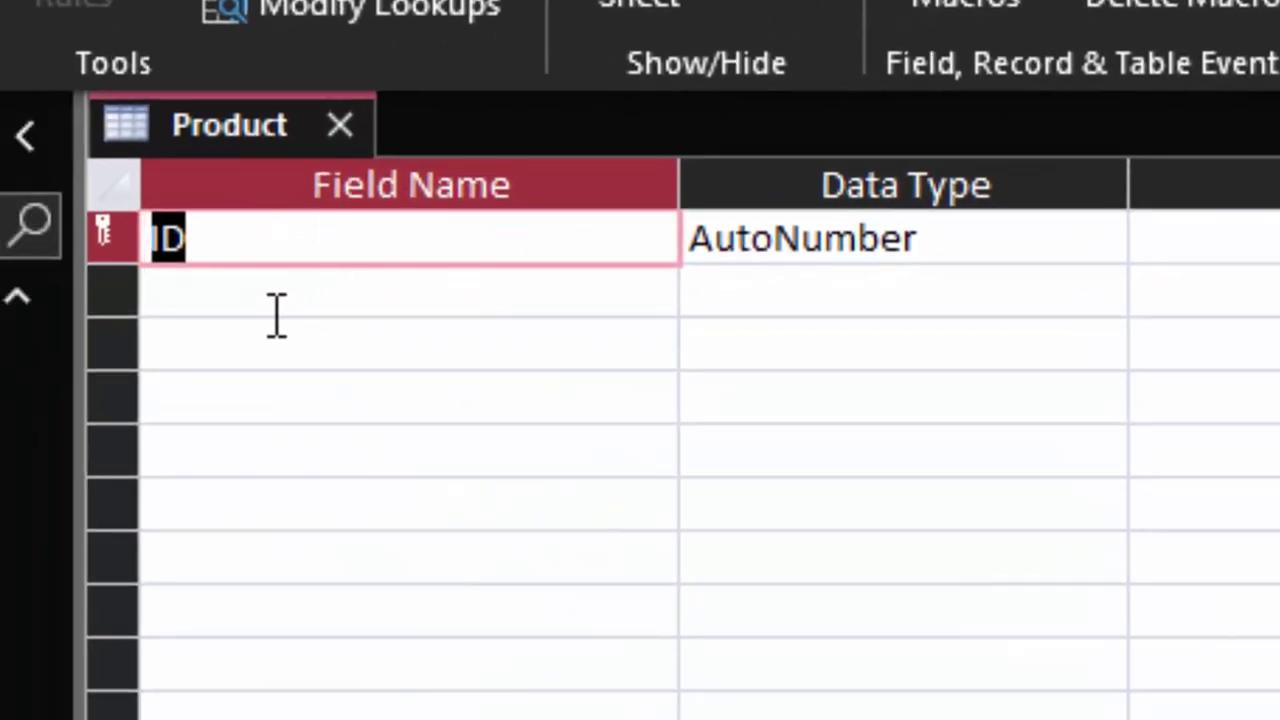
- Add Name_of_Product as Short Text and Price as a Currency field
left_click(277, 314)
type("Name")
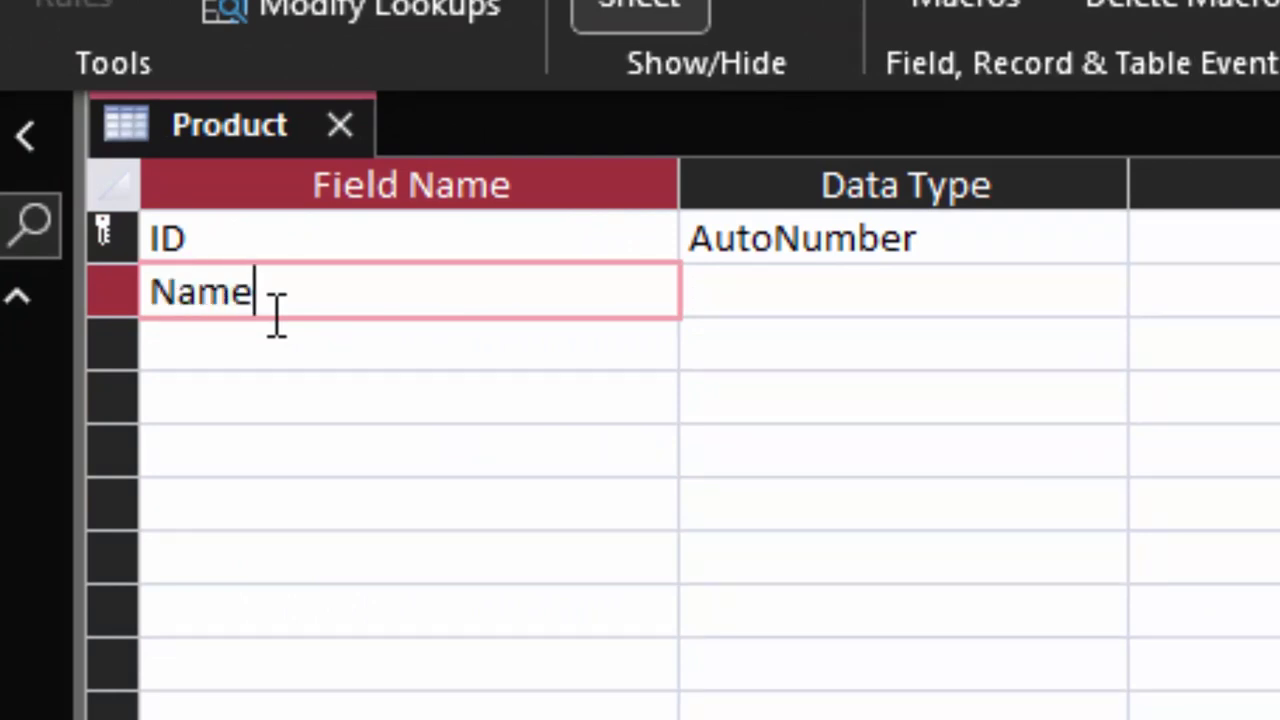
type("_of_")
type("Produc")
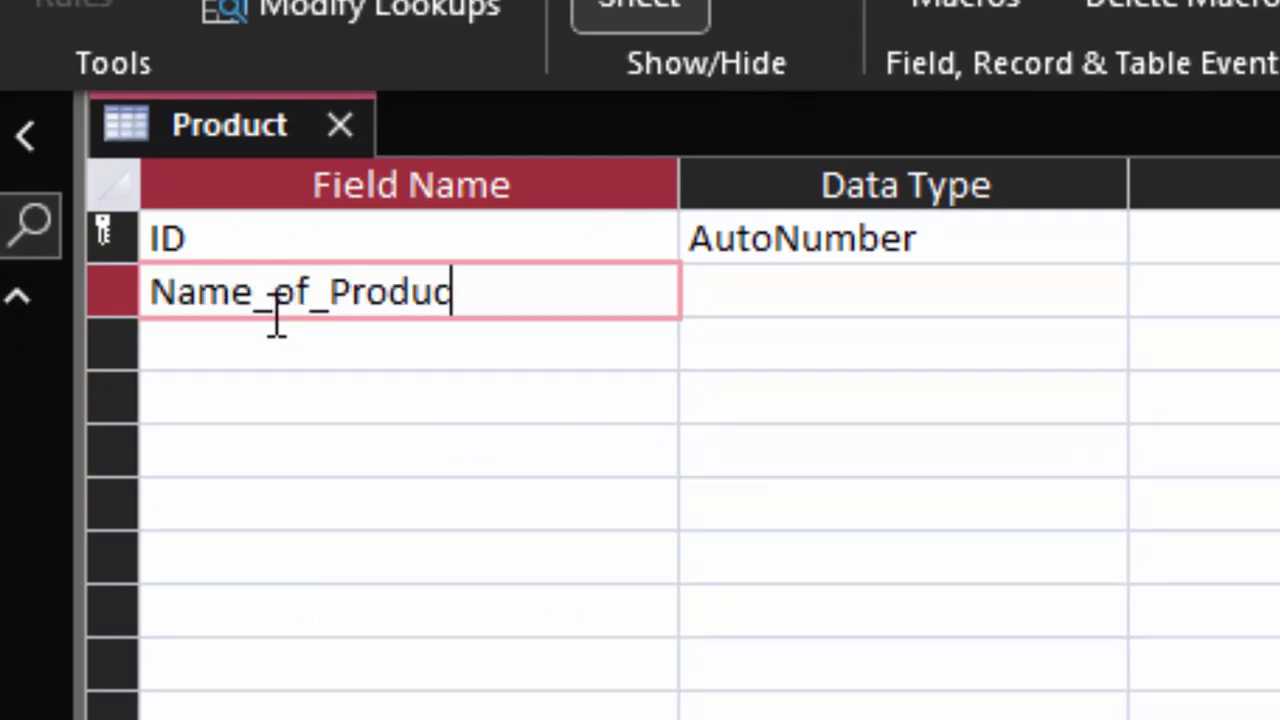
type("t")
left_click(857, 274)
left_click(269, 354)
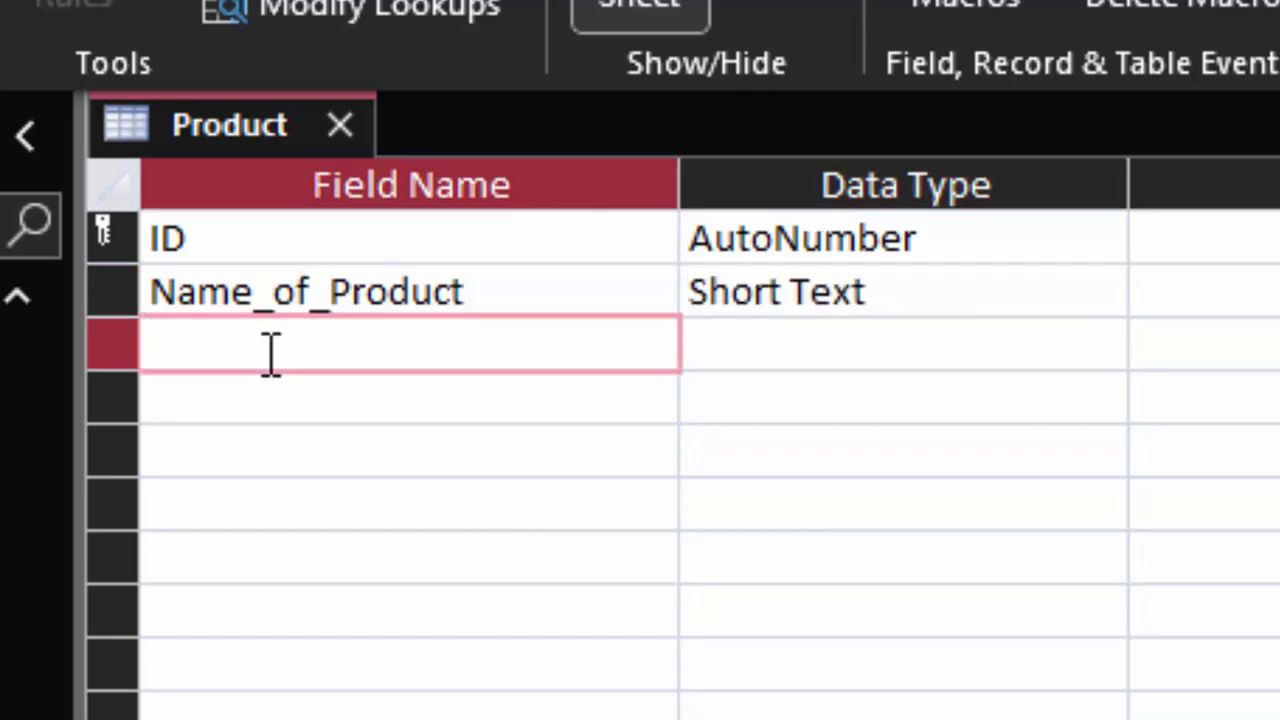
type("Price")
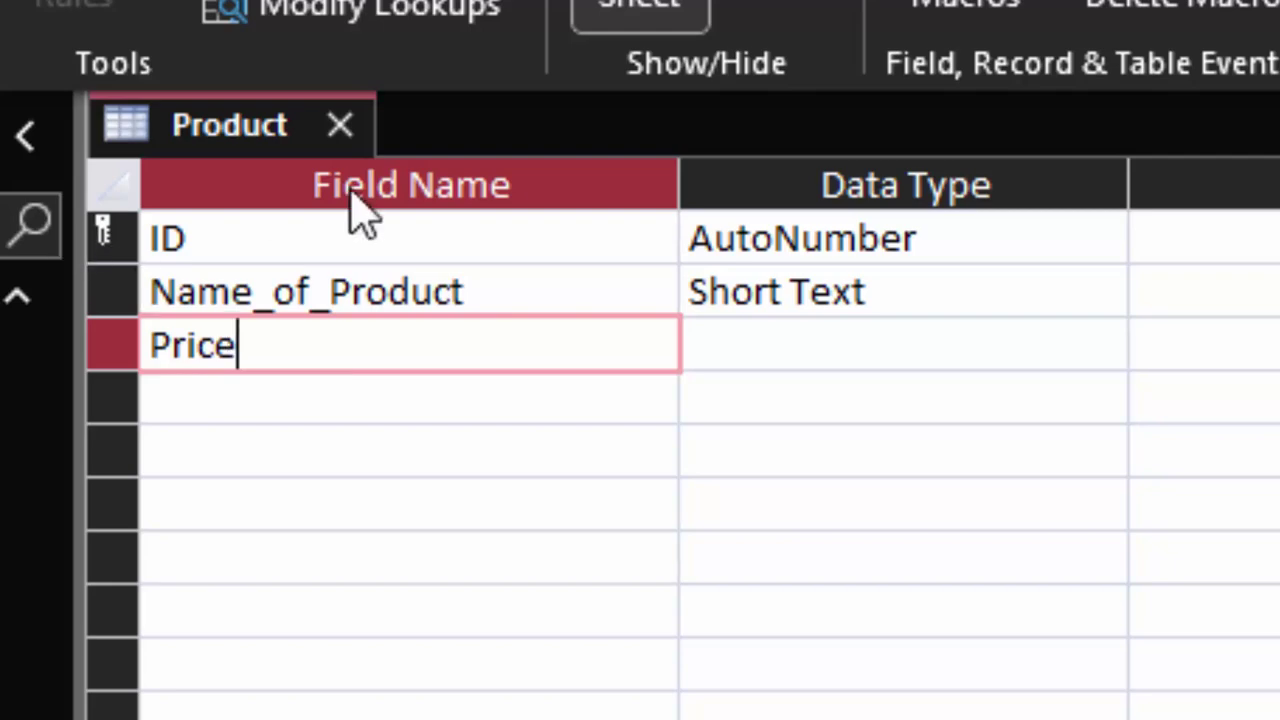
left_click(979, 347)
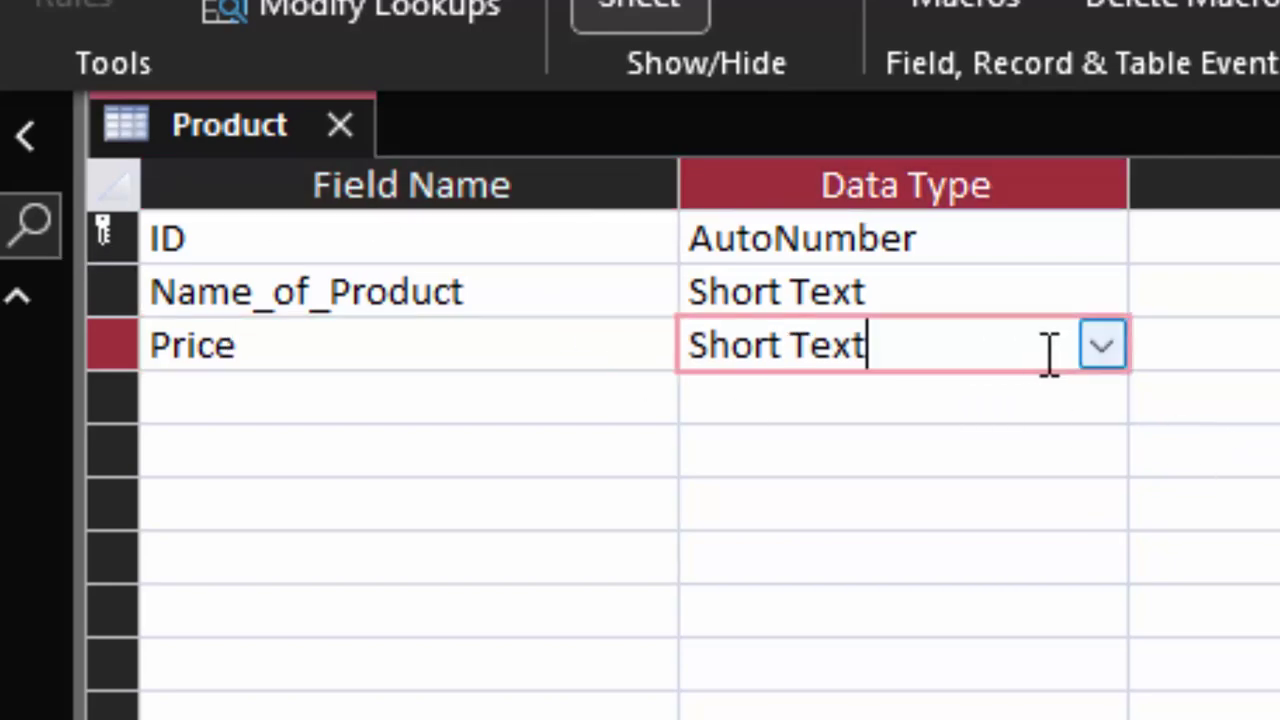
left_click(1097, 345)
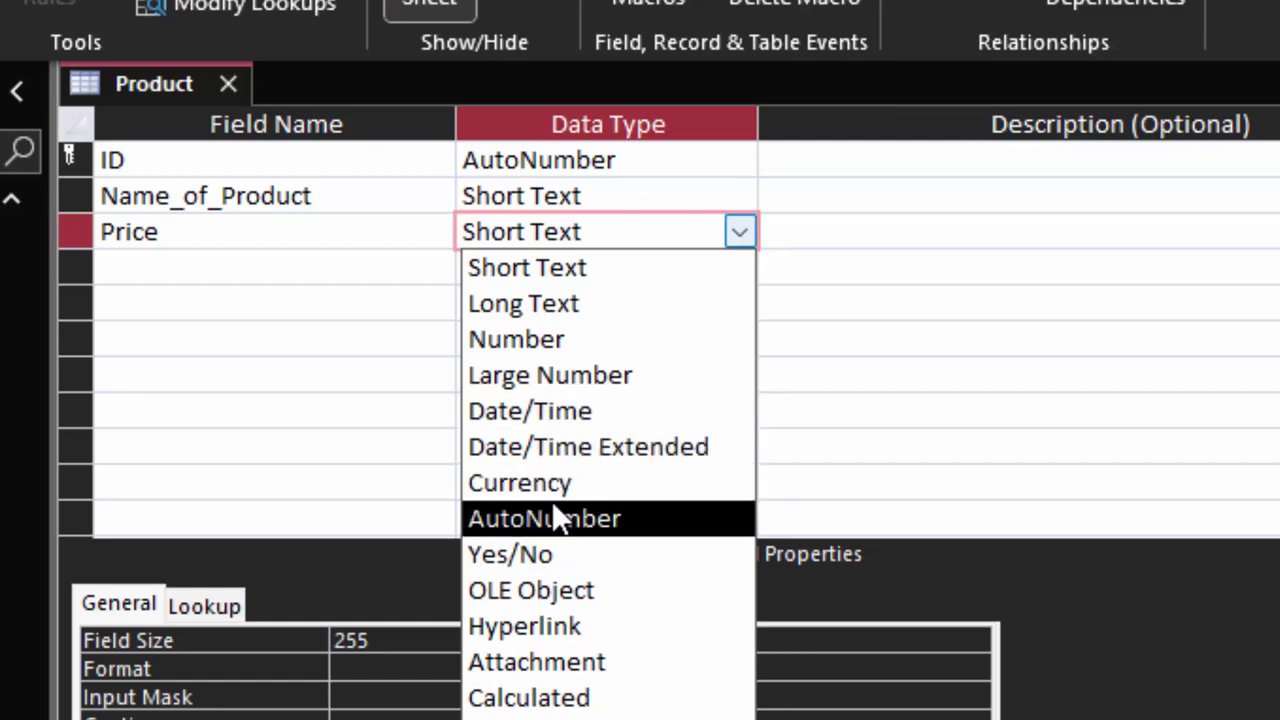
left_click(555, 485)
- Add a Qty field as a Number with Double field size
left_click(262, 286)
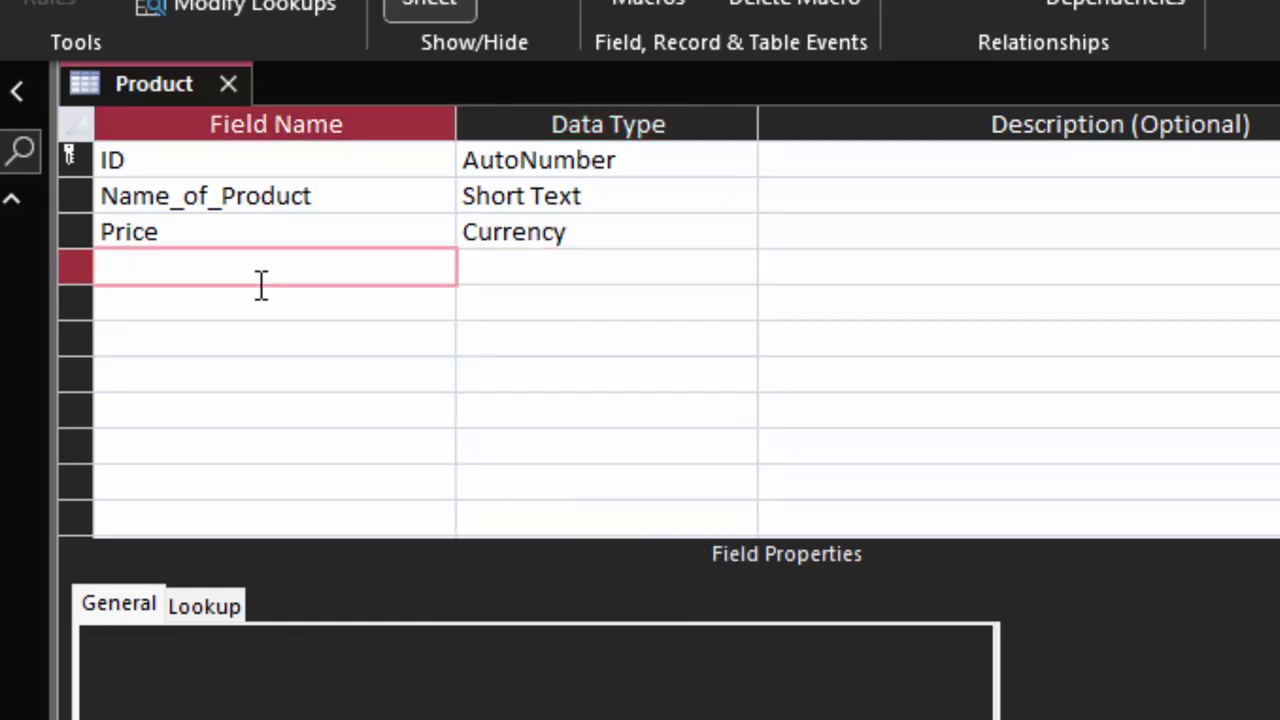
type("Unit")
left_click(586, 271)
key("shift+Tab")
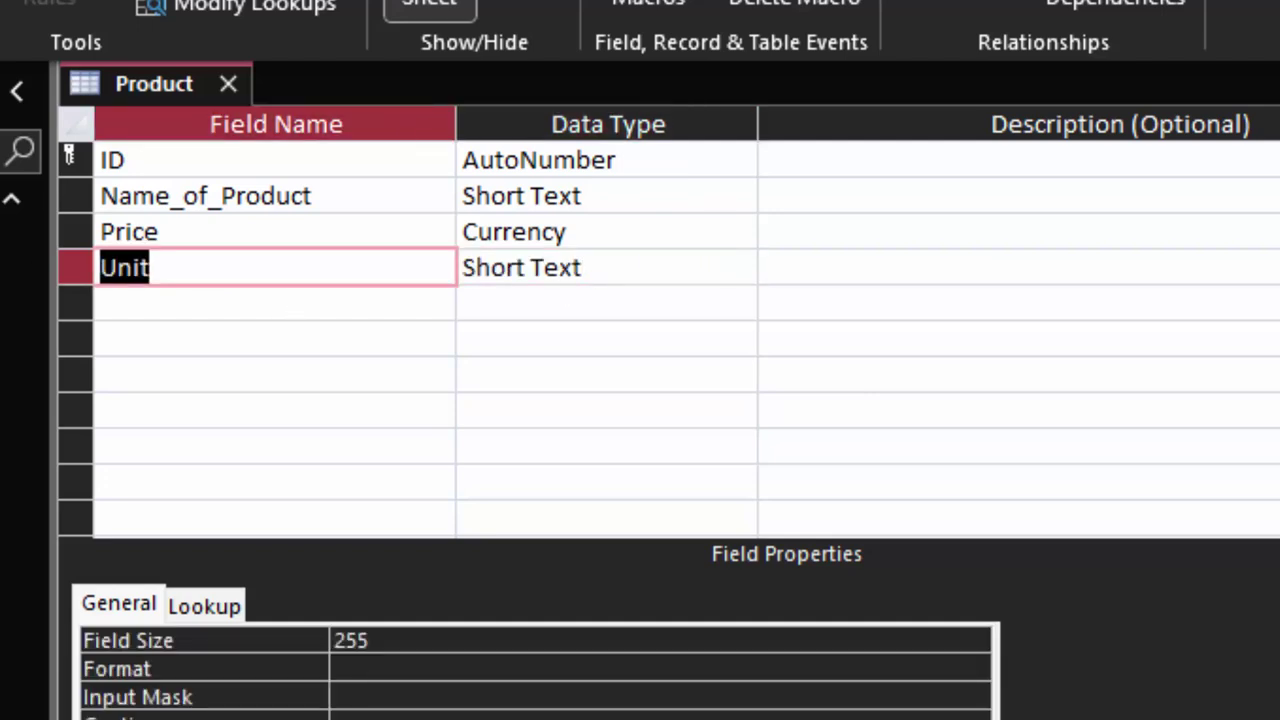
key("BackSpace")
type("Qty")
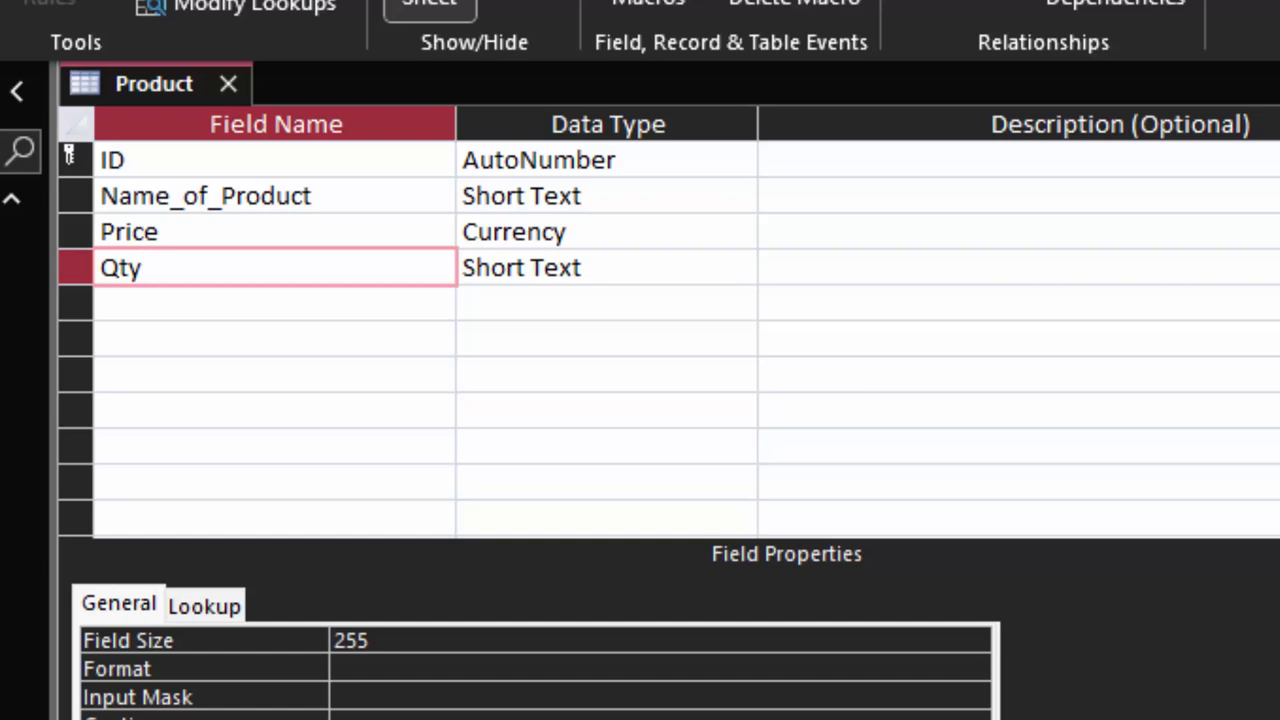
left_click(586, 267)
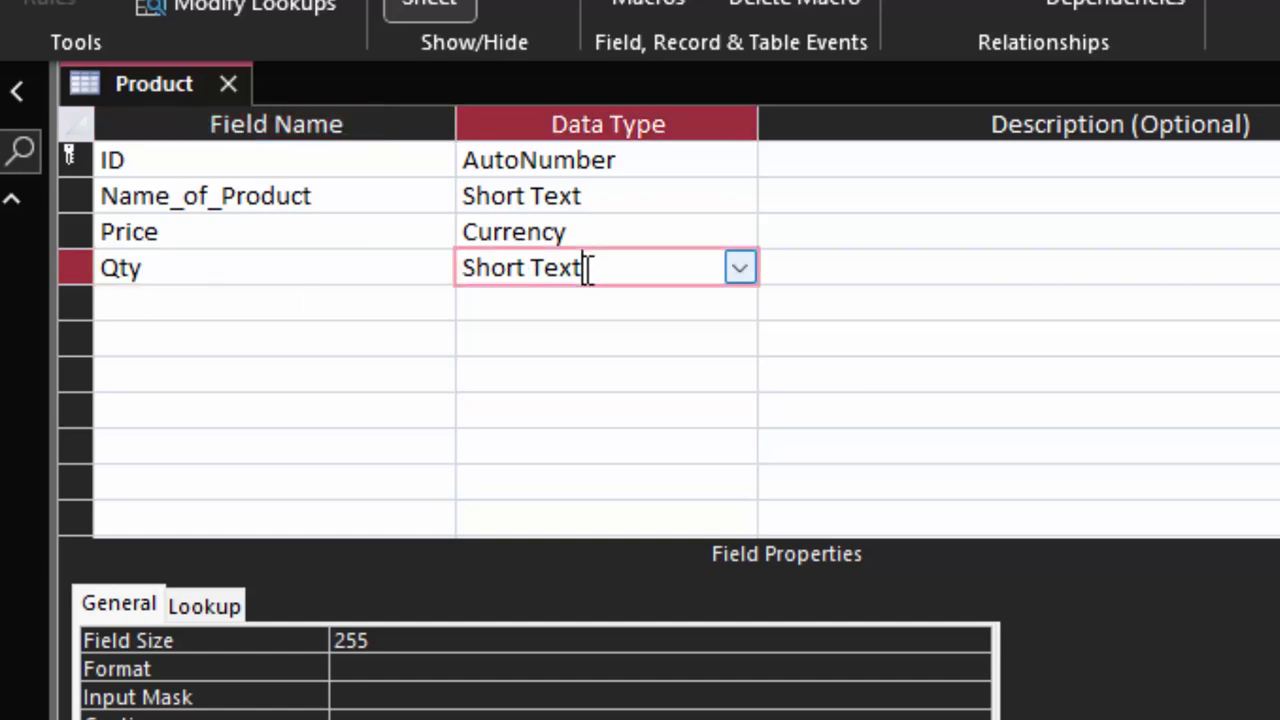
left_click(744, 278)
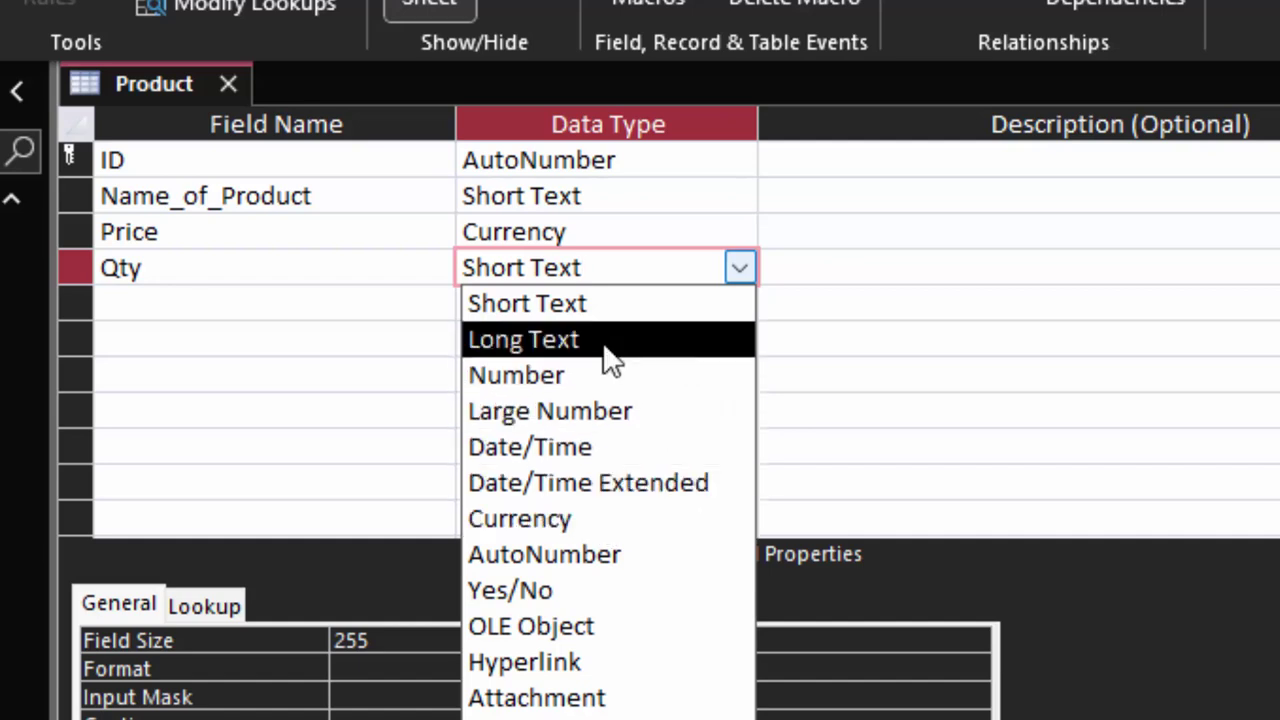
left_click(606, 382)
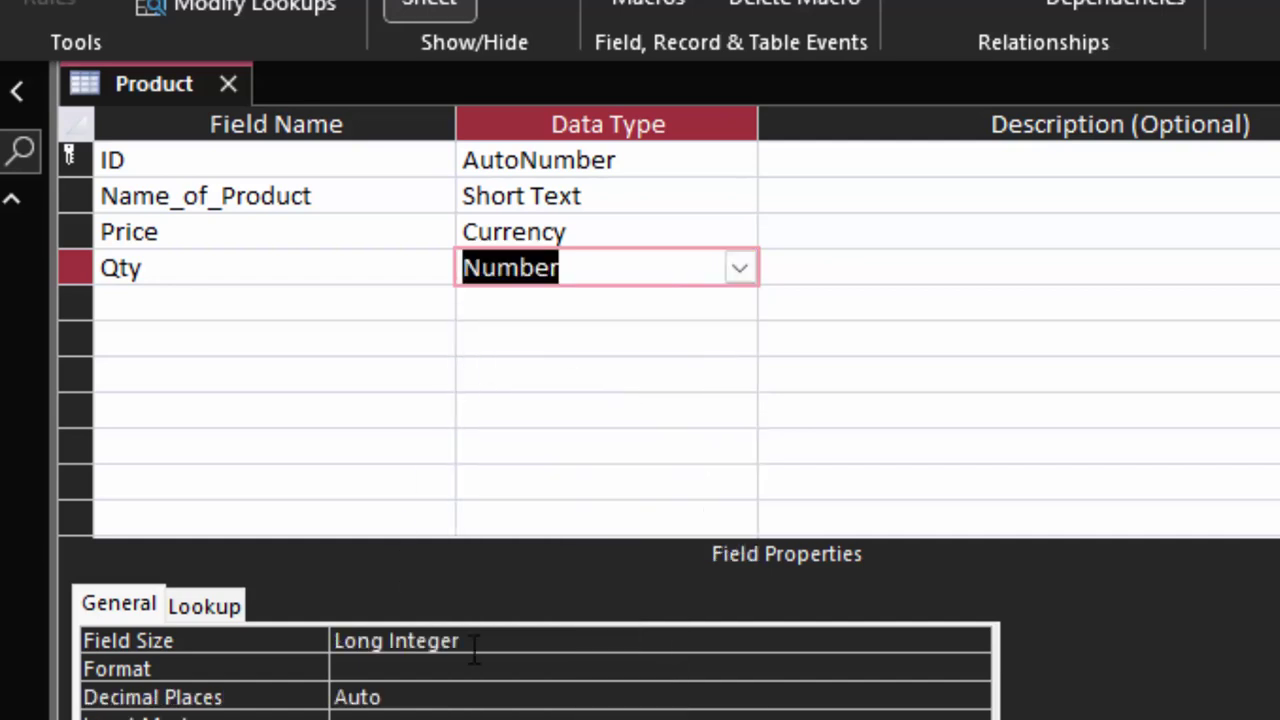
type("double")
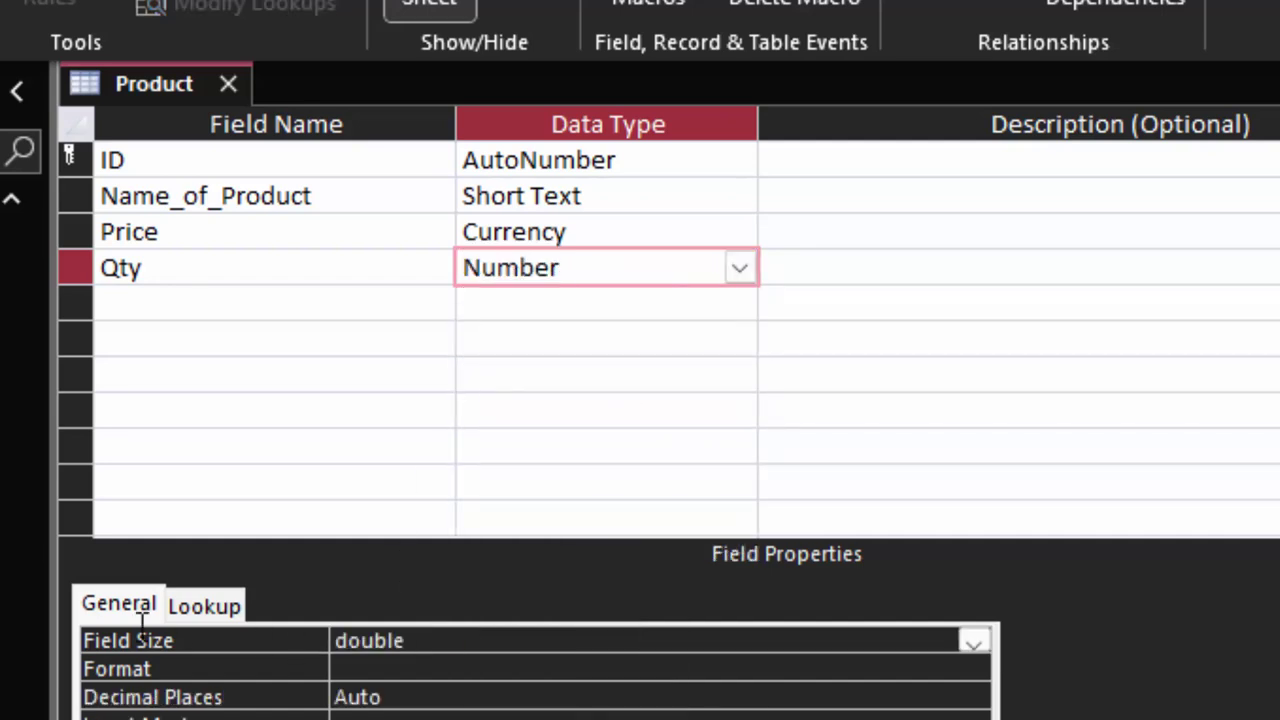
- Add a Total_Cost field with the Calculated data type
left_click(193, 295)
type("Tot")
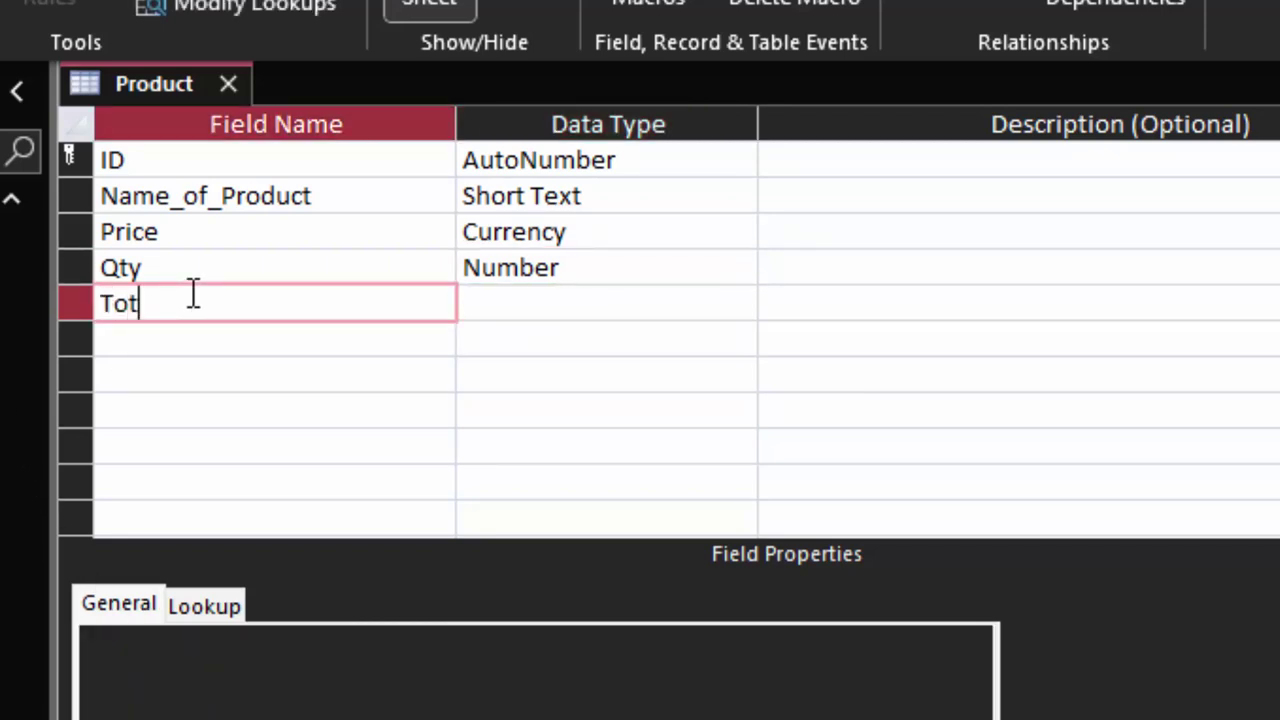
type("al_")
type("Cost")
left_click(602, 298)
left_click(741, 305)
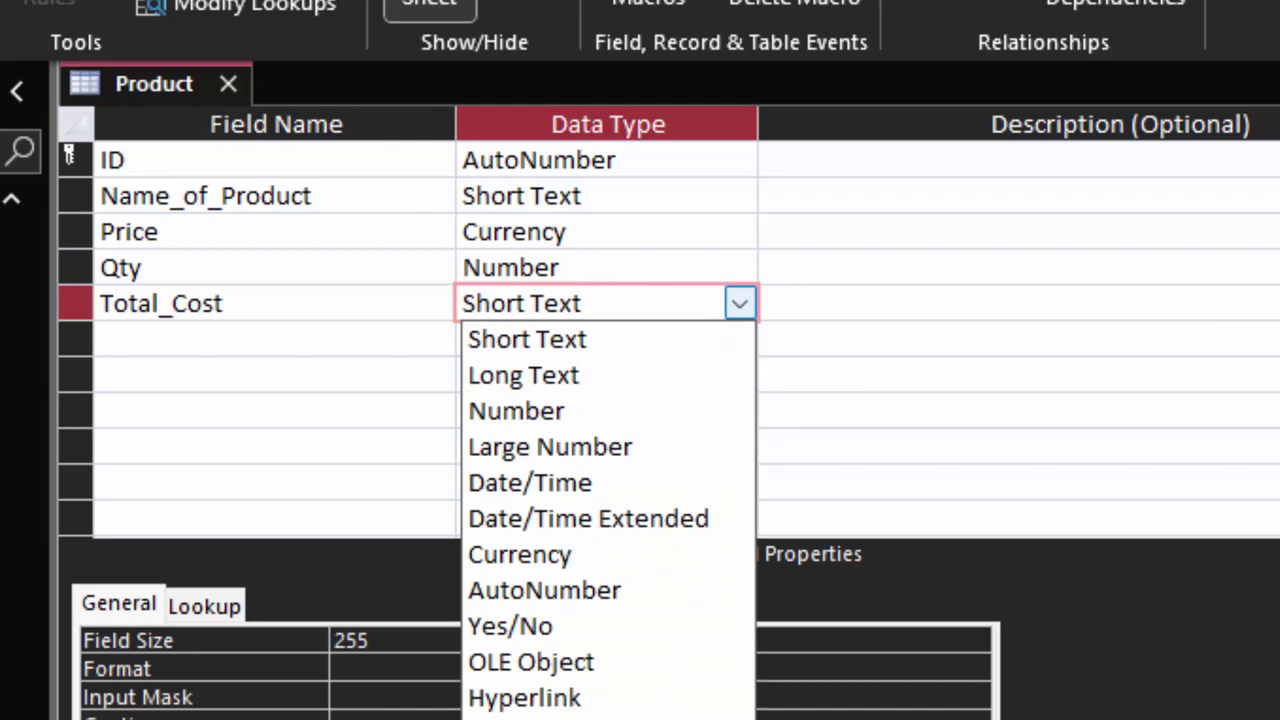
left_click(509, 709)
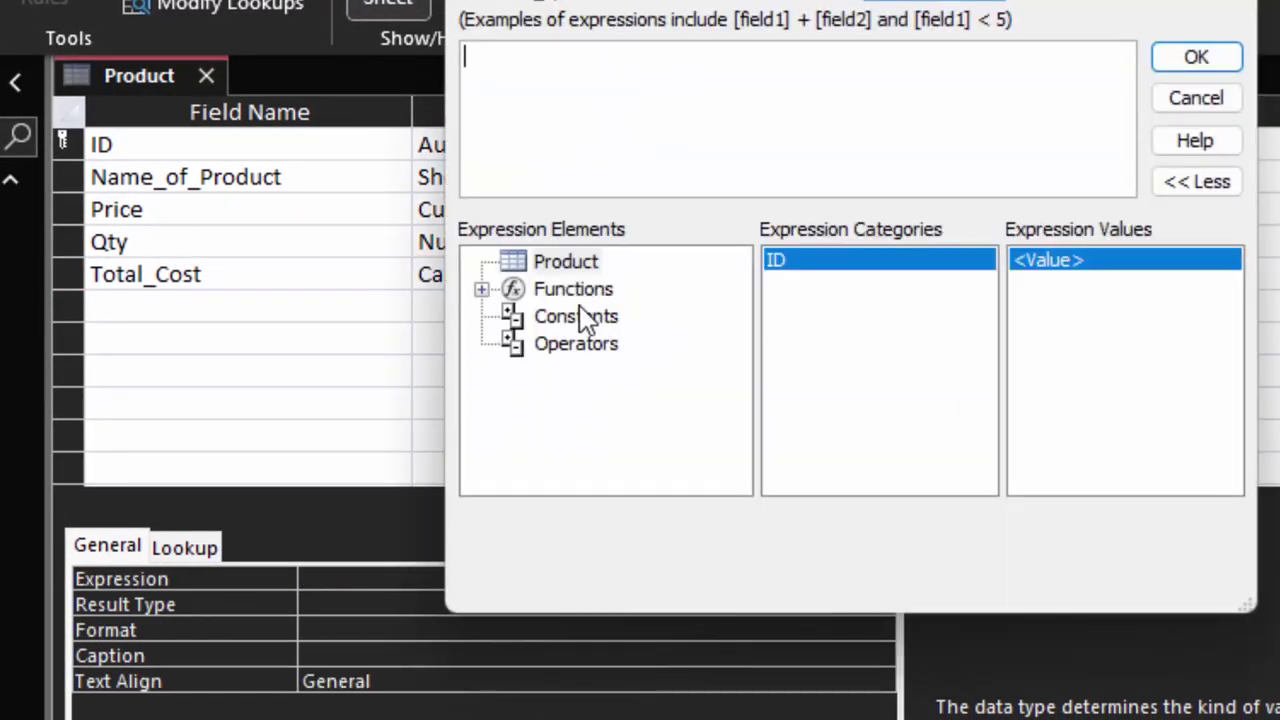
- Enter the expression [Price]*[Qty] in the Expression Builder and confirm
mouse_move(700, 8)
left_mouse_down()
mouse_move(1016, 25)
mouse_move(1008, 14)
left_mouse_up()
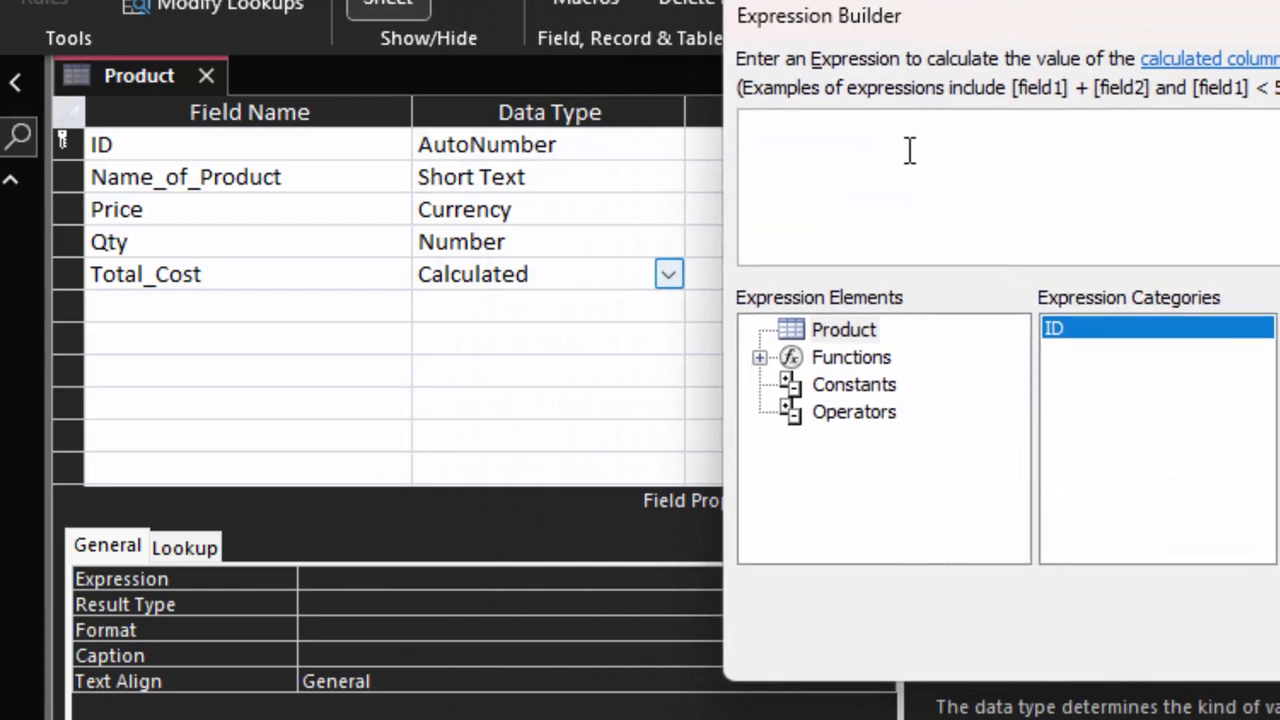
type("[Price")
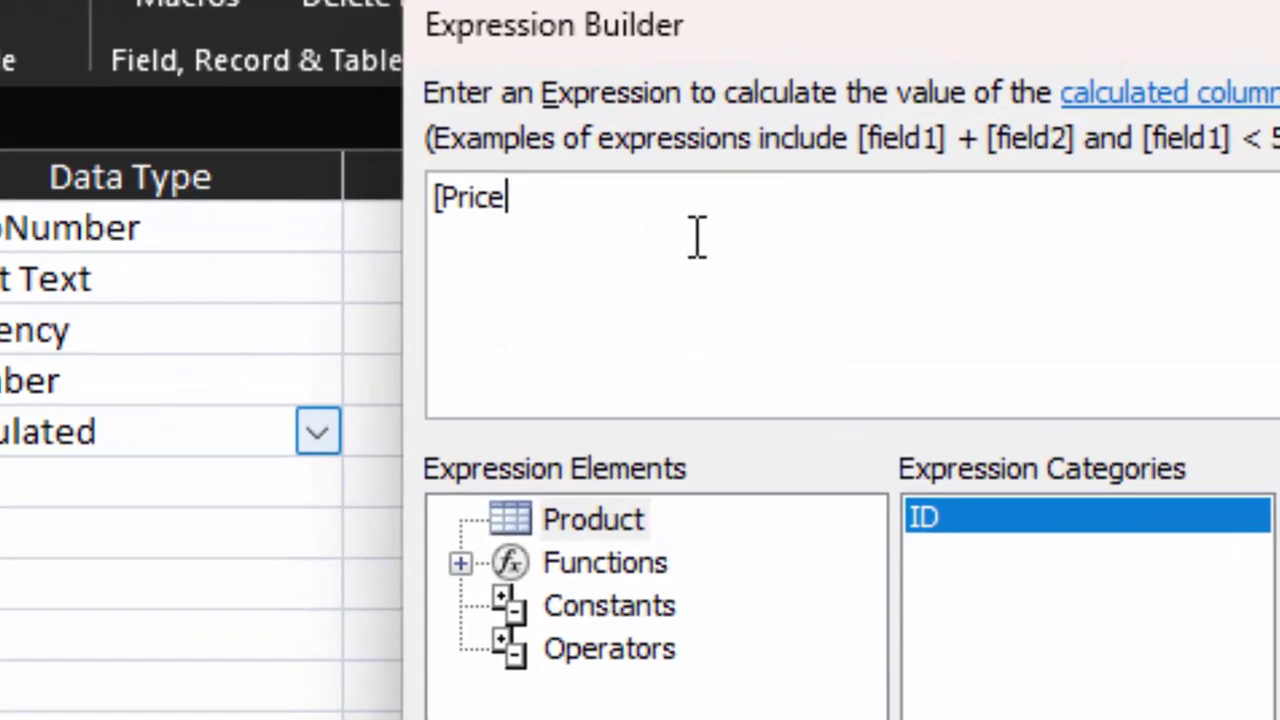
type("]*")
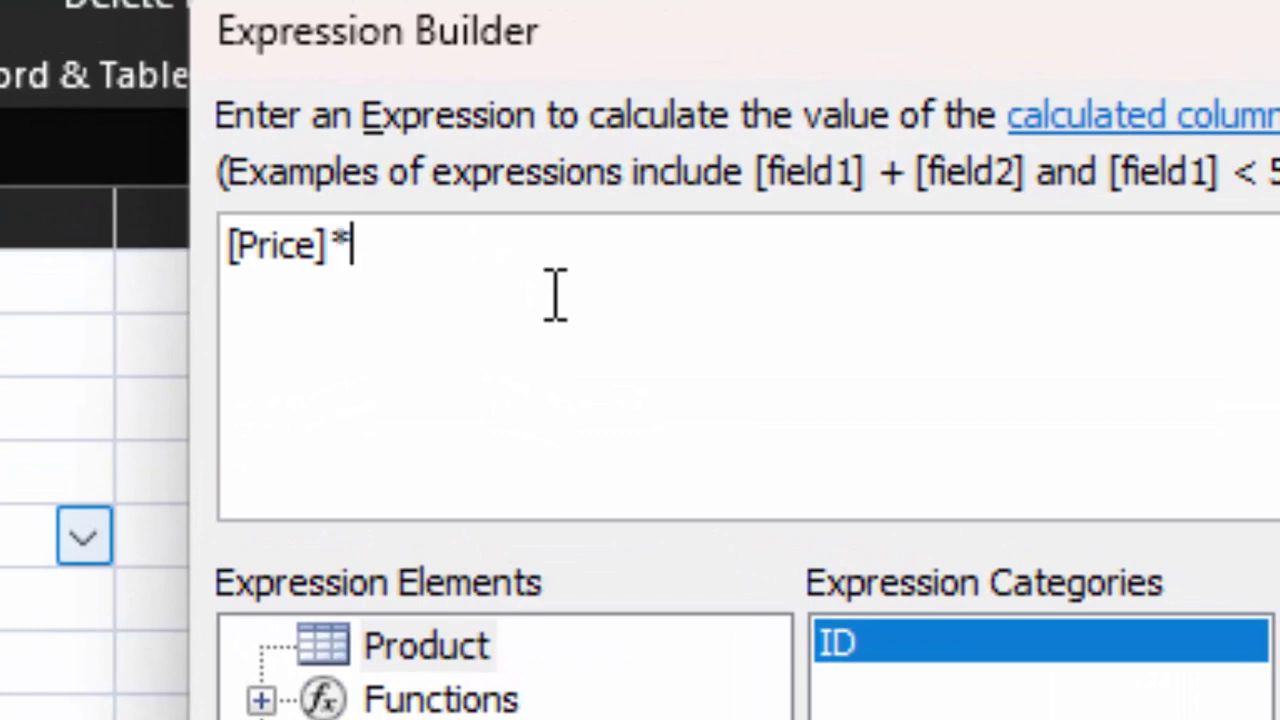
type("[Uni")
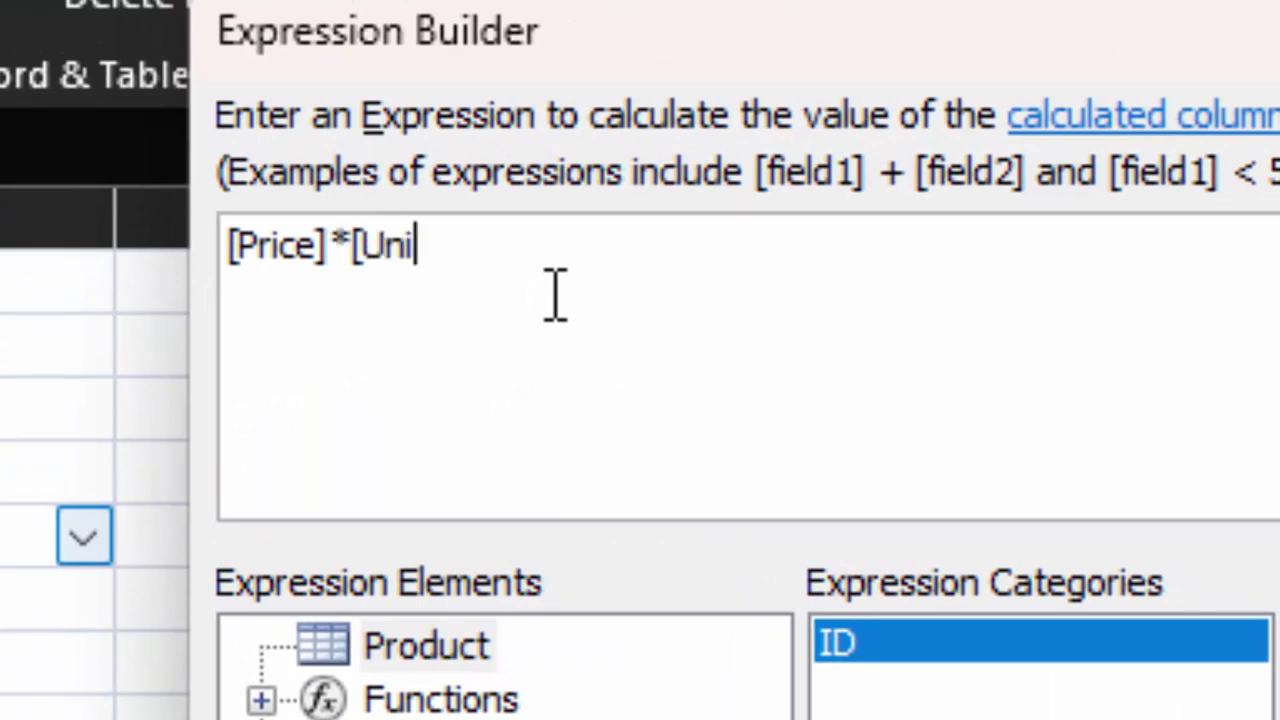
key("BackSpace")
key("BackSpace")
key("BackSpace")
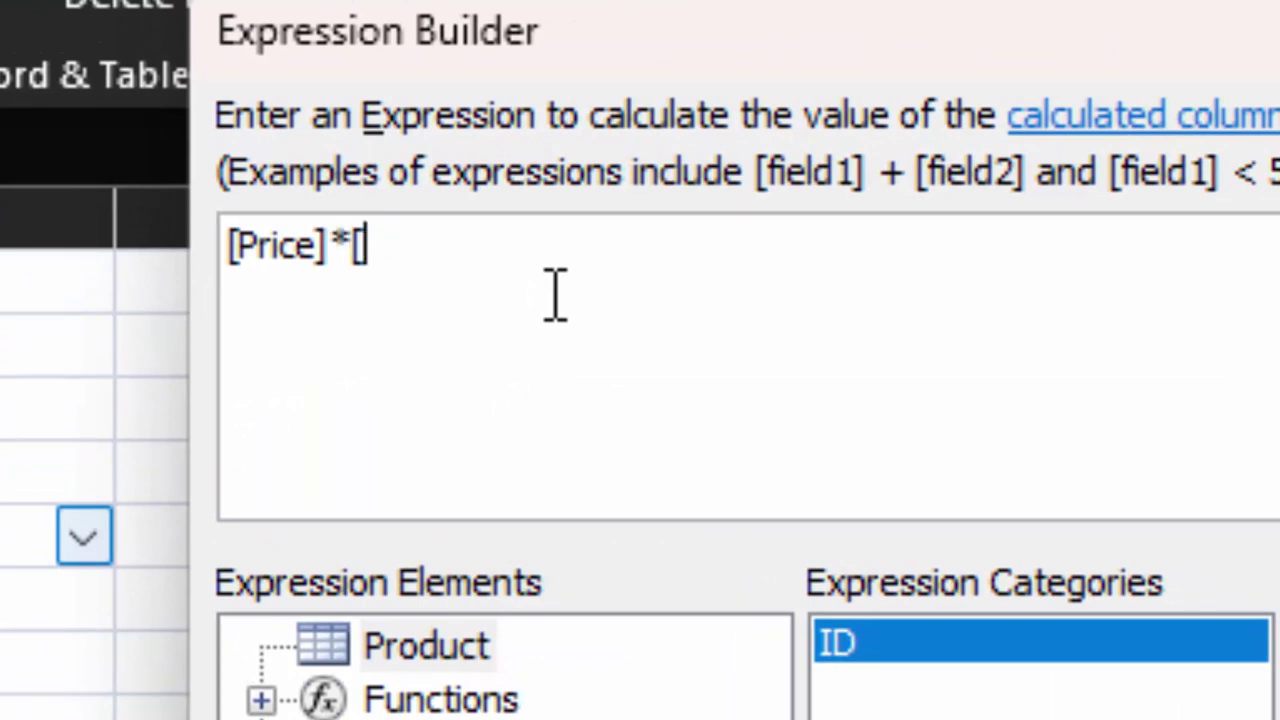
type("Qty")
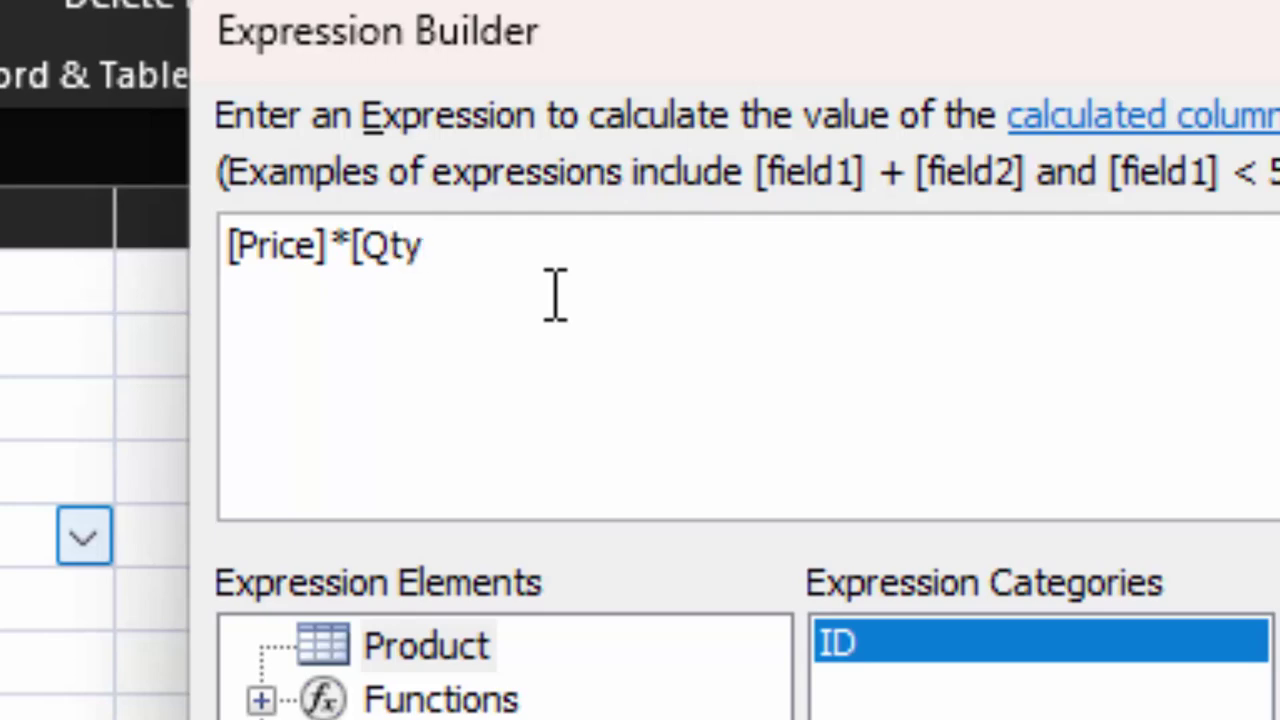
type("]")
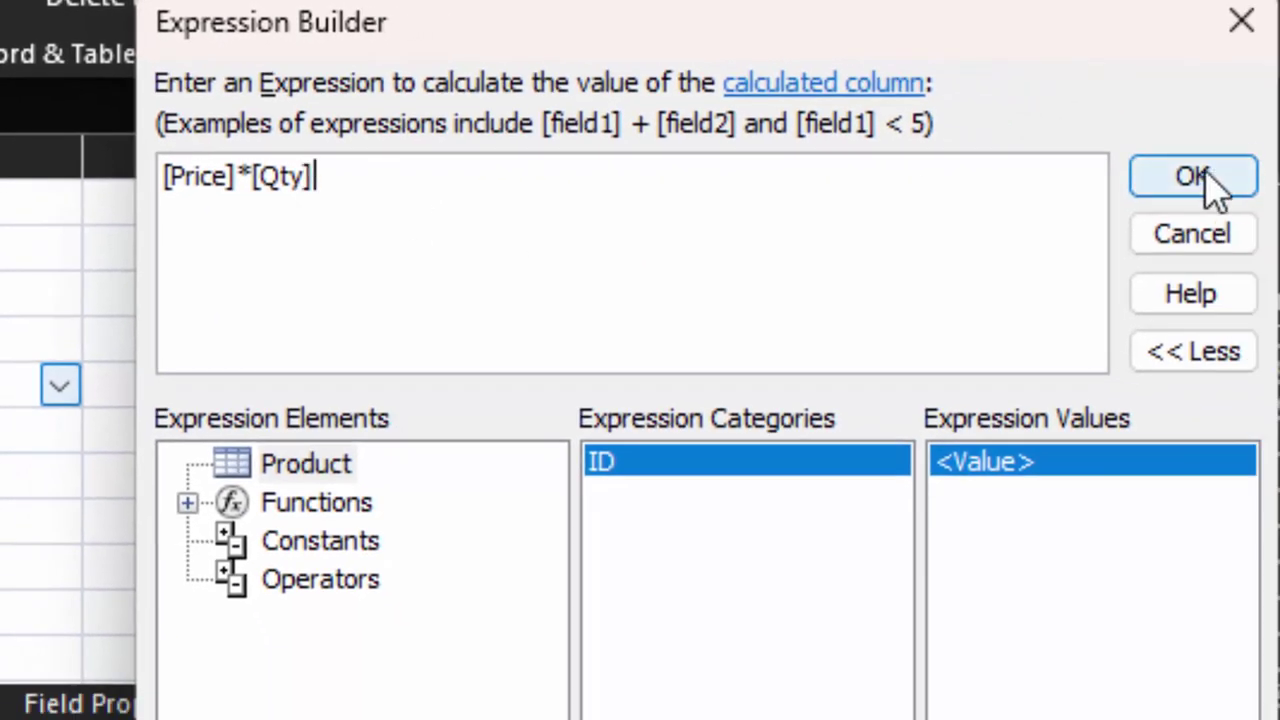
key("Return")
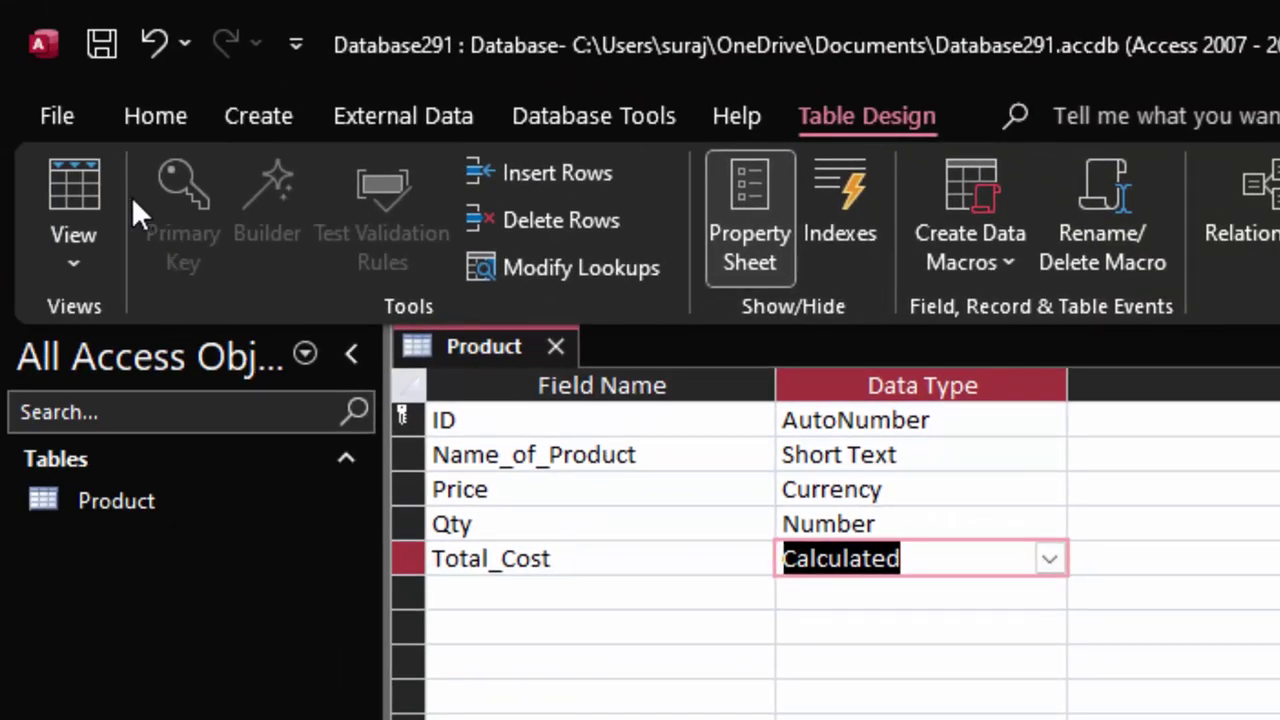
- Save the table, switch to Datasheet View and widen the Name_of_Product column
left_click(98, 170)
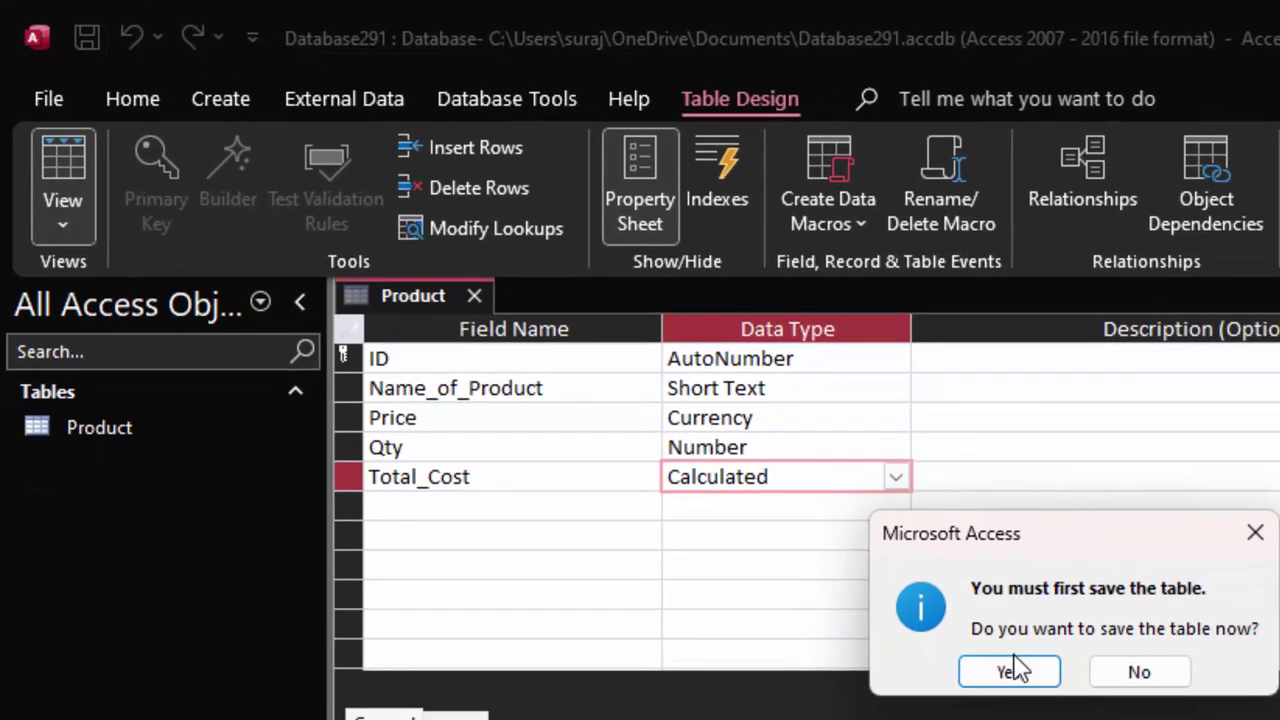
left_click(1012, 660)
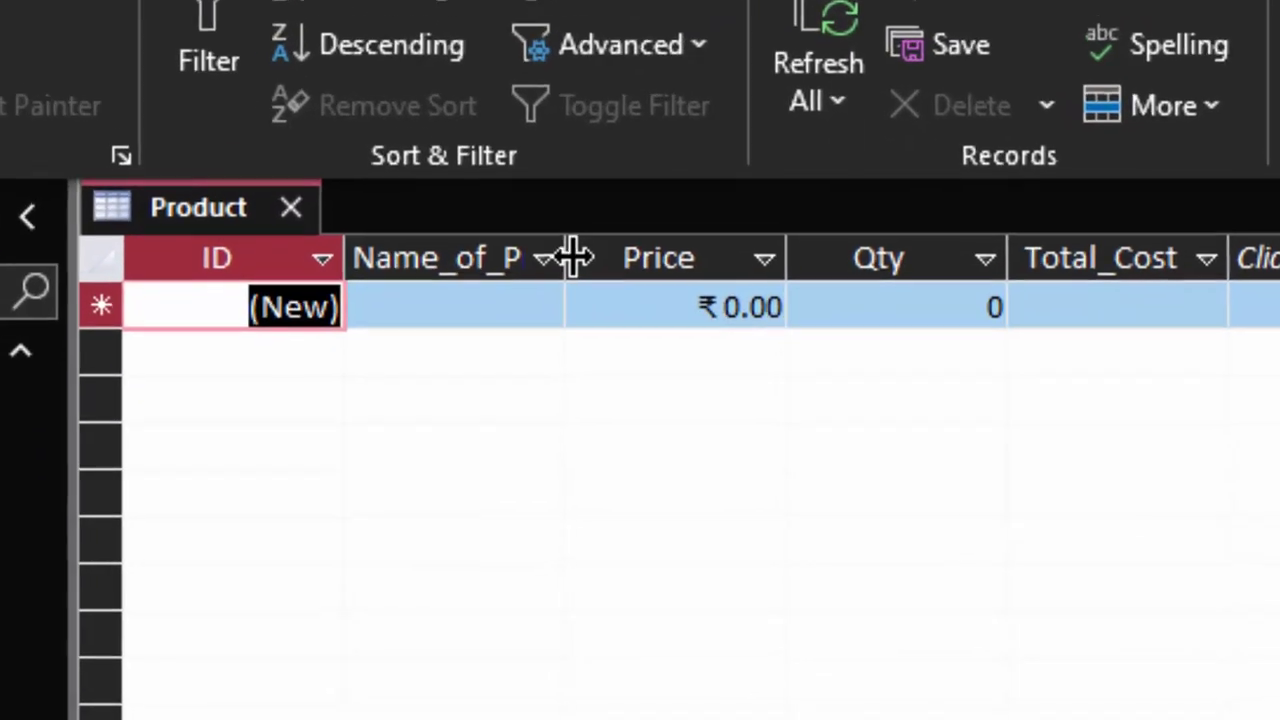
left_click_drag(655, 329, 719, 340)
- Enter Refined Oil with price 145 and quantity 56
left_click(537, 278)
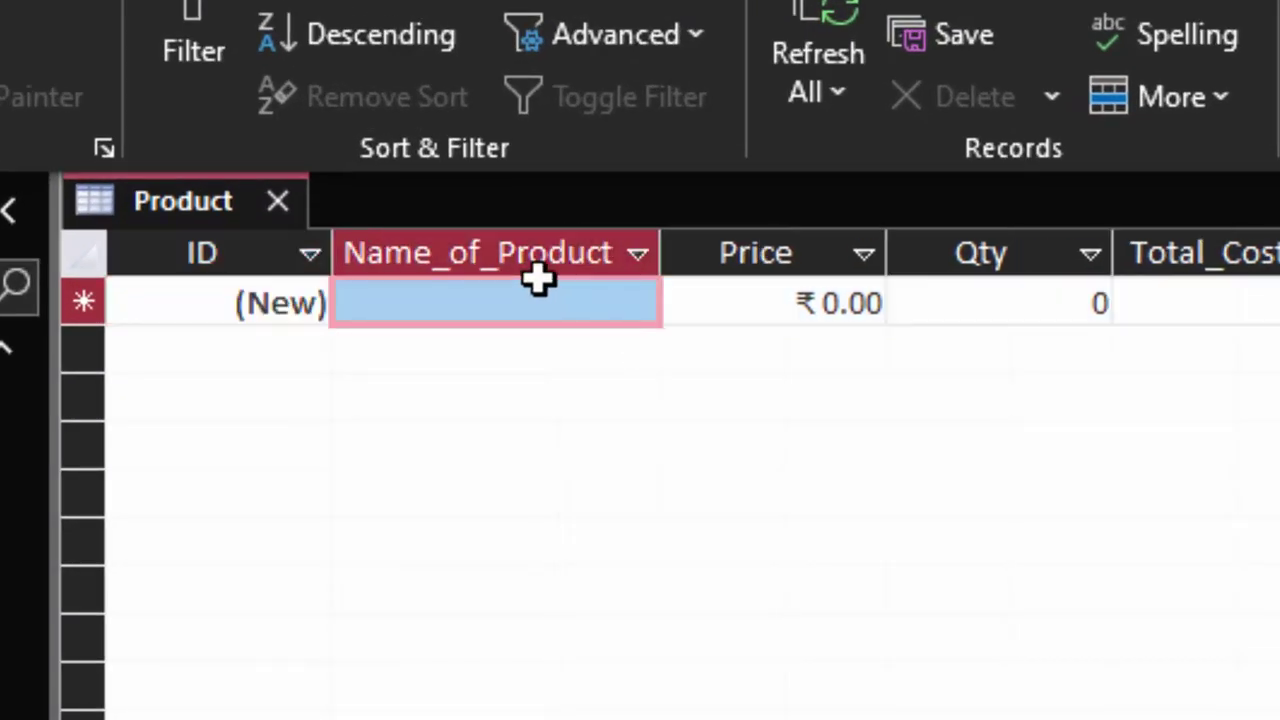
left_click(563, 303)
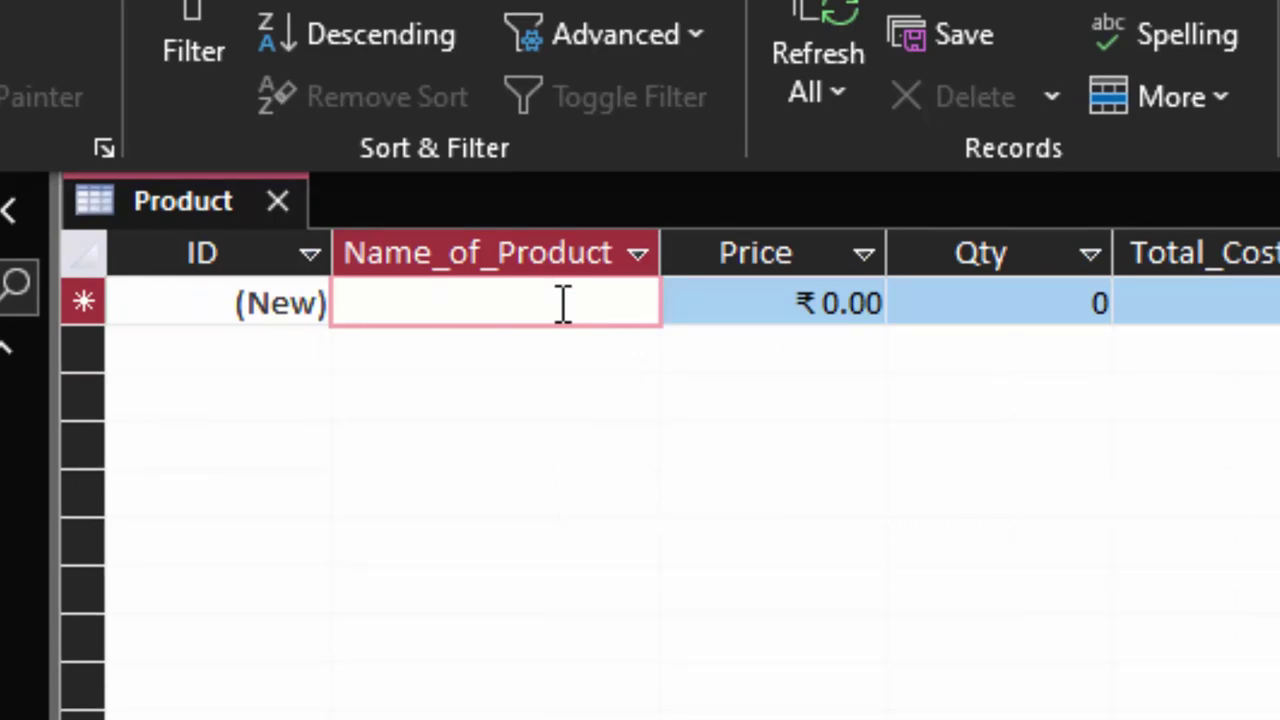
type("Refin")
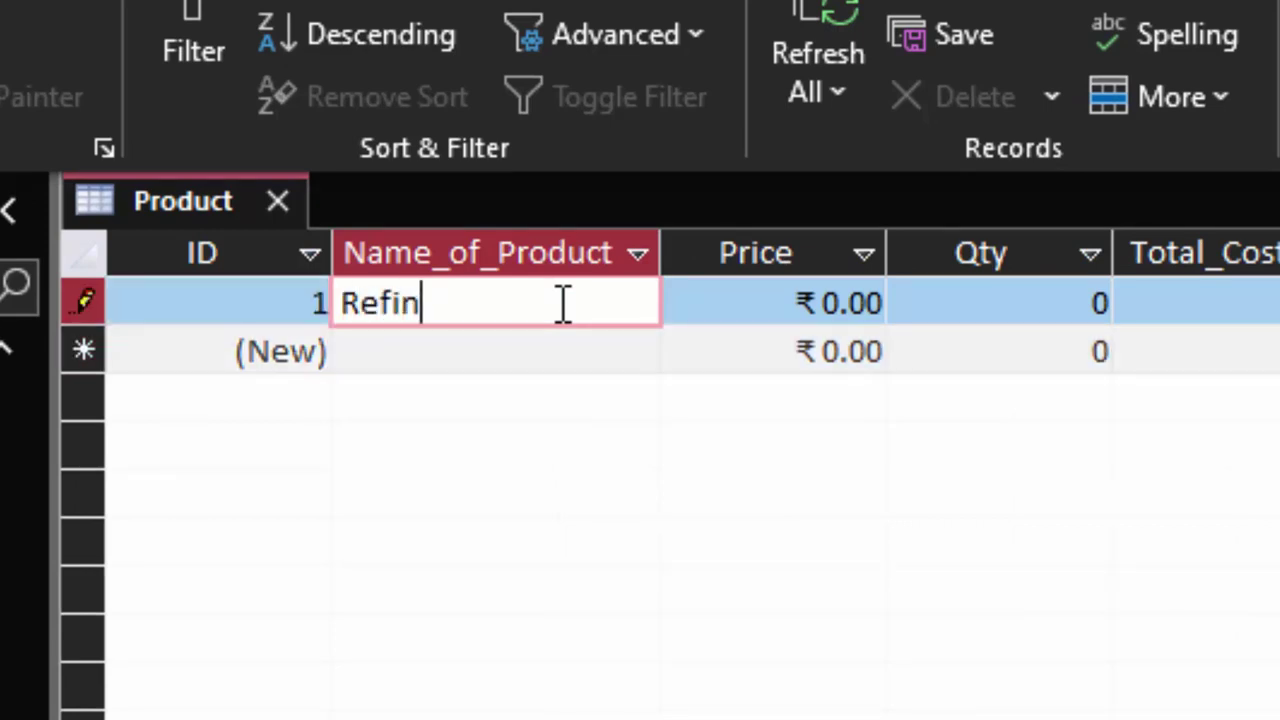
type("ed Oil")
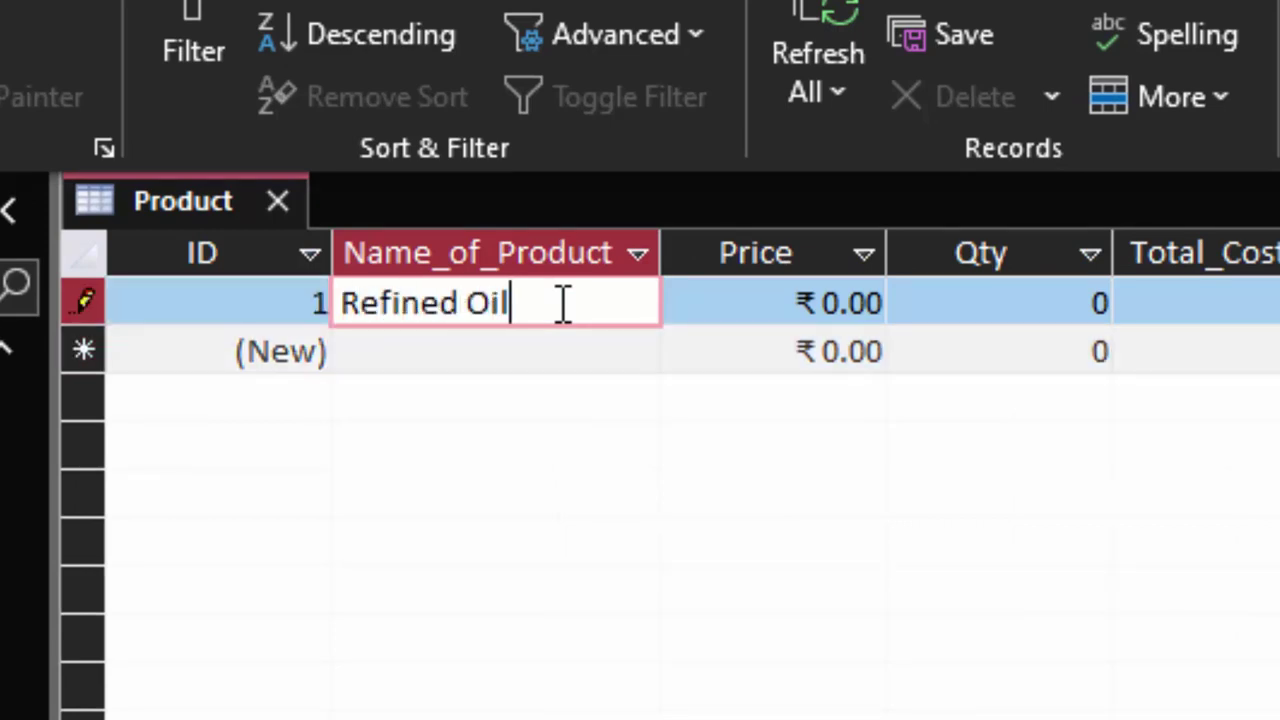
key("Tab")
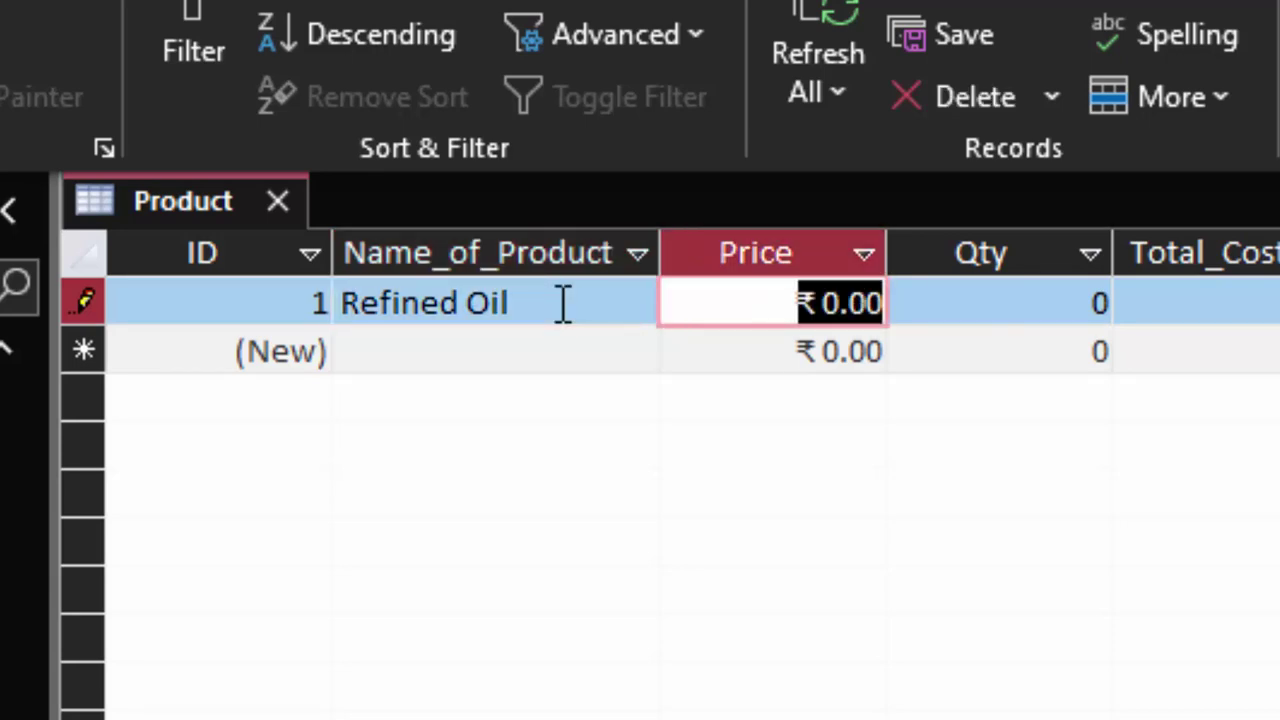
type("1")
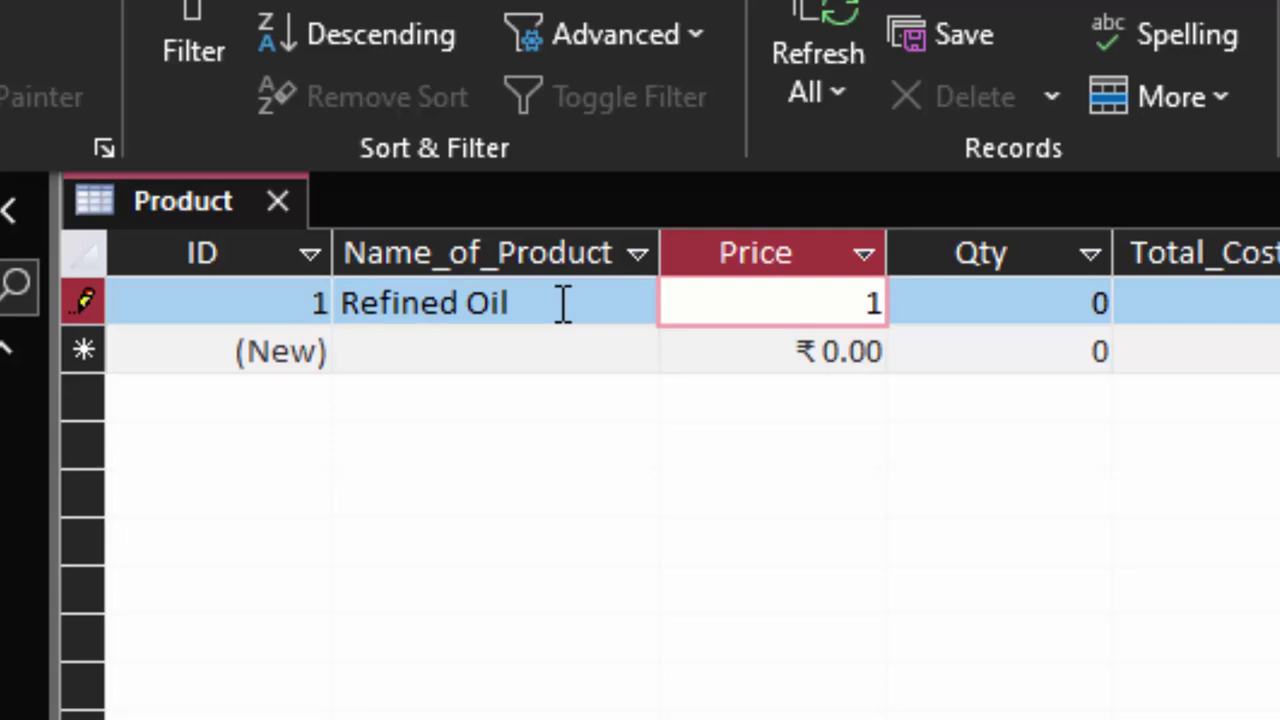
type("4")
key("BackSpace")
key("BackSpace")
type("145")
key("Tab")
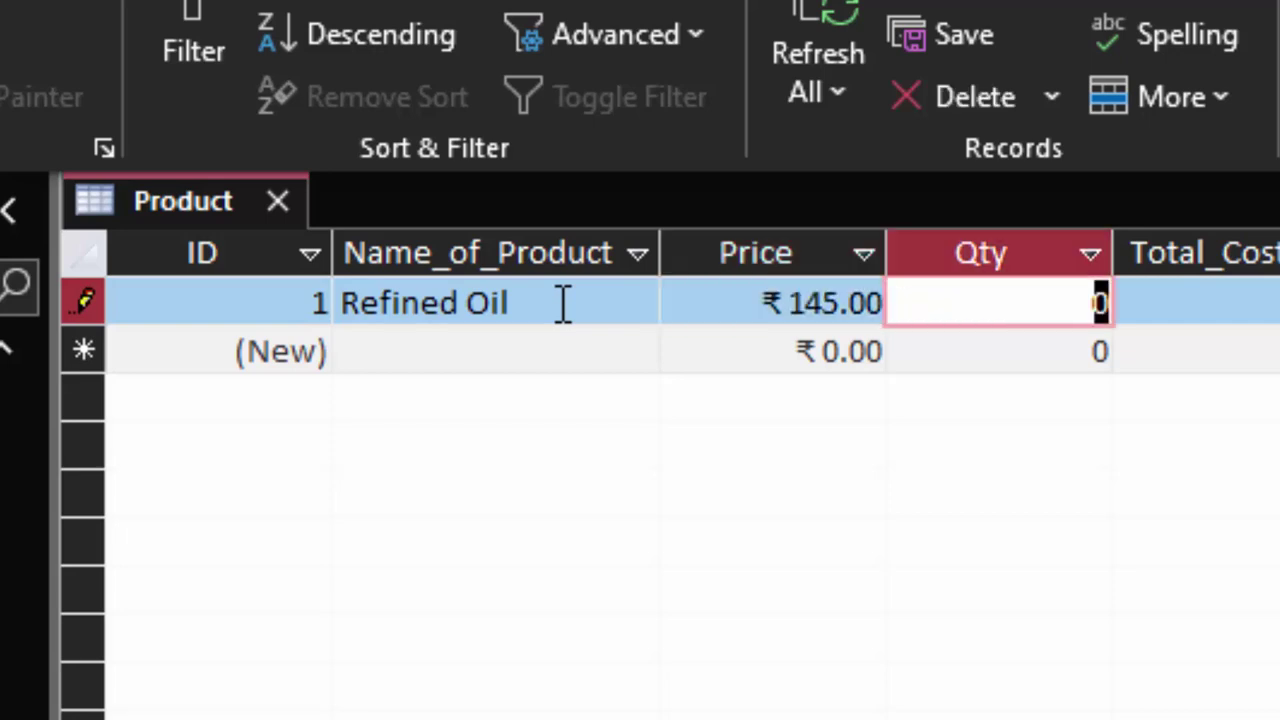
type("56")
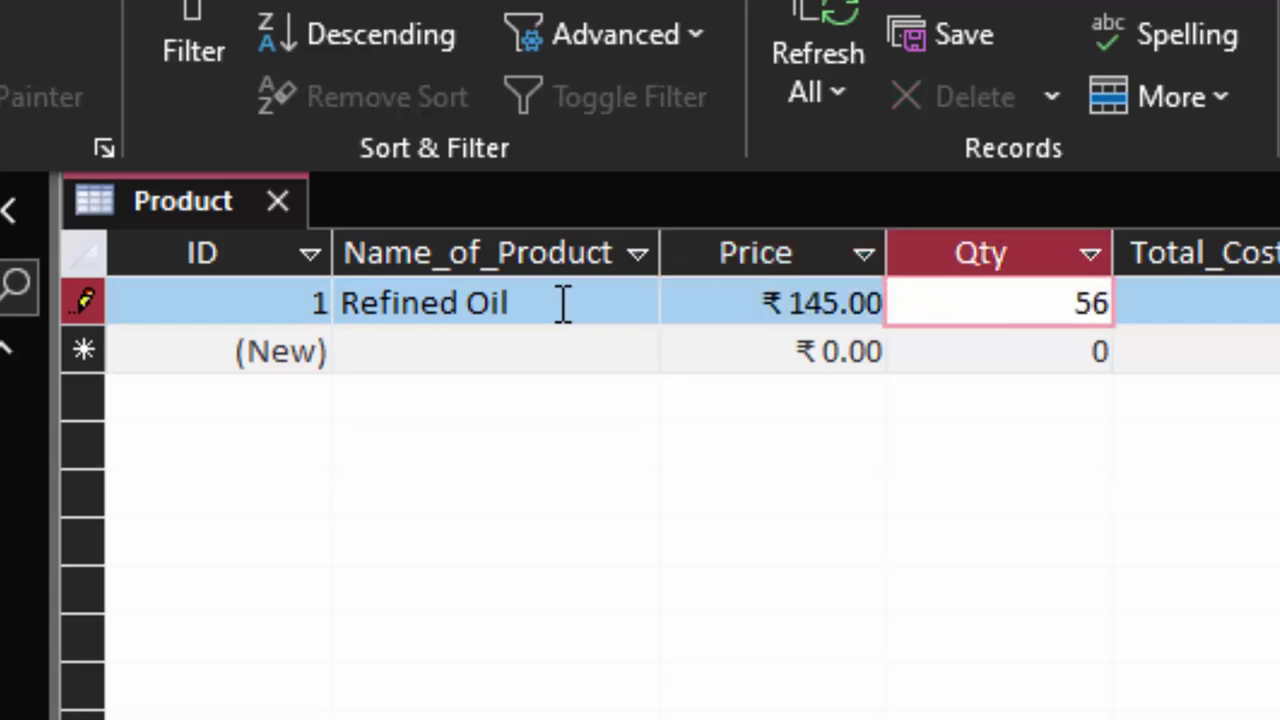
key("Tab")
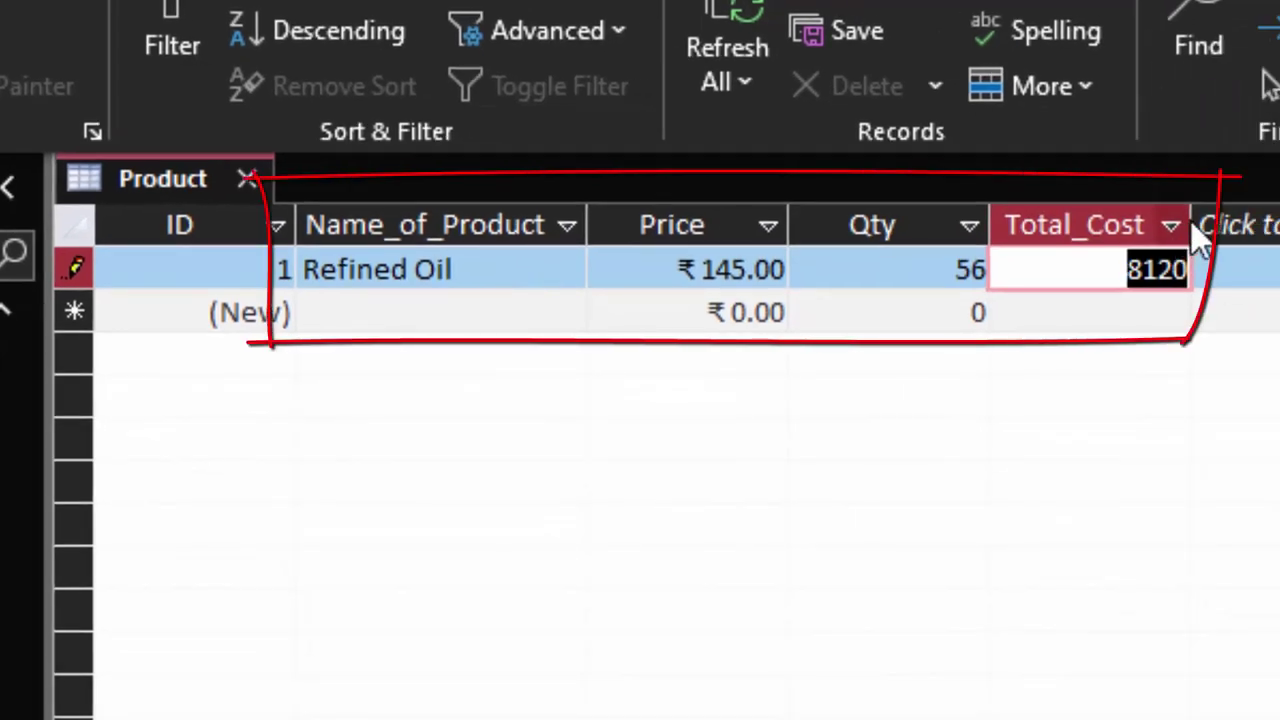
left_click_drag(1190, 225, 1240, 262)
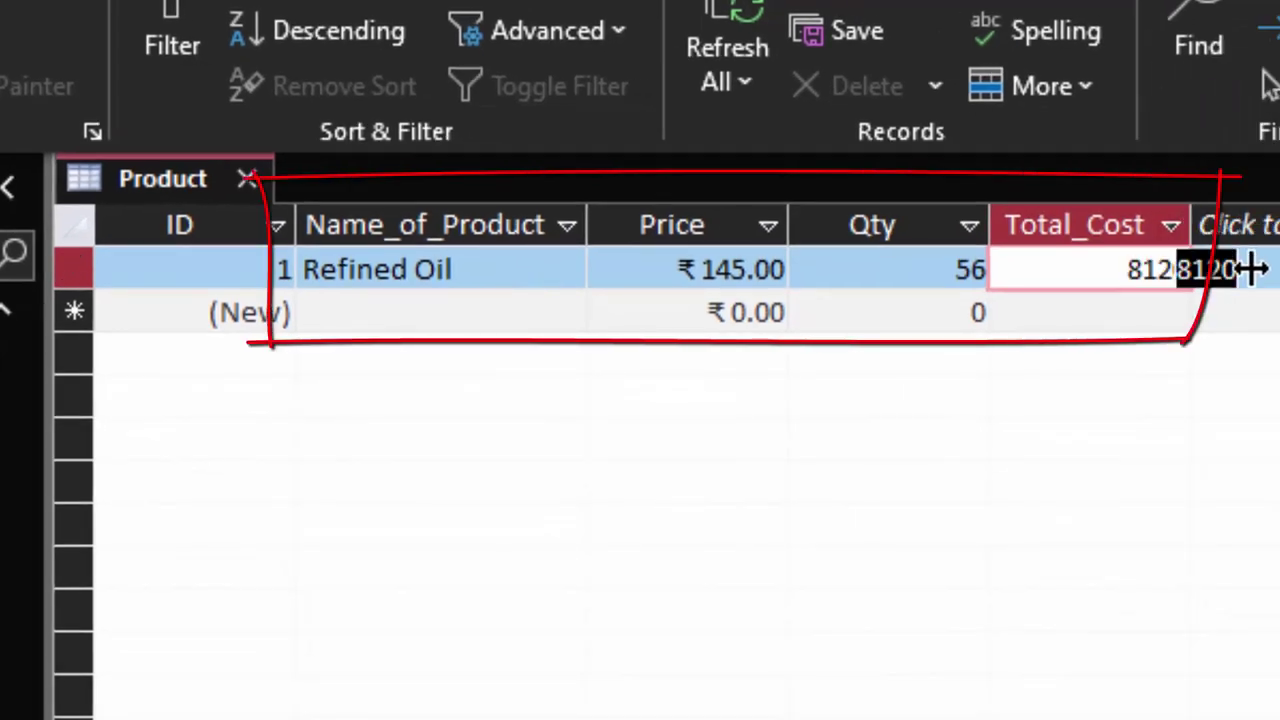
- Enter Red Chilli Powder with price 125 and quantity 5
left_click(449, 318)
left_click(436, 305)
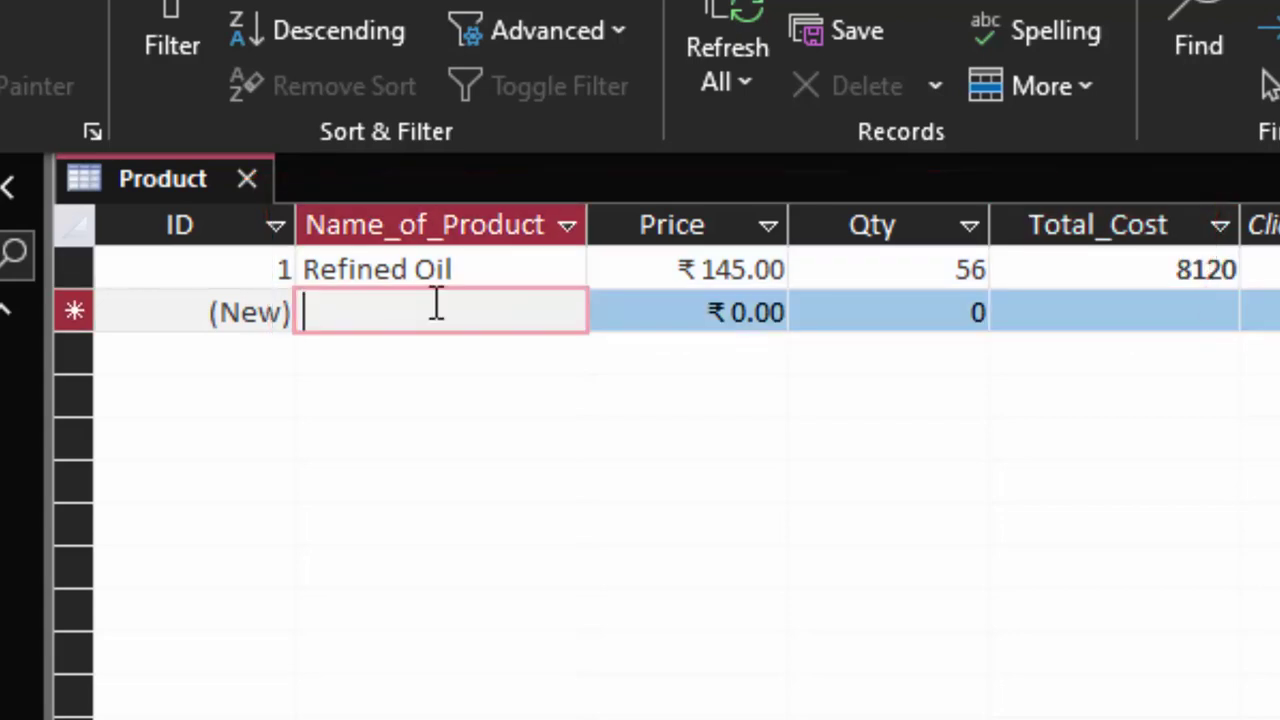
type("Red ")
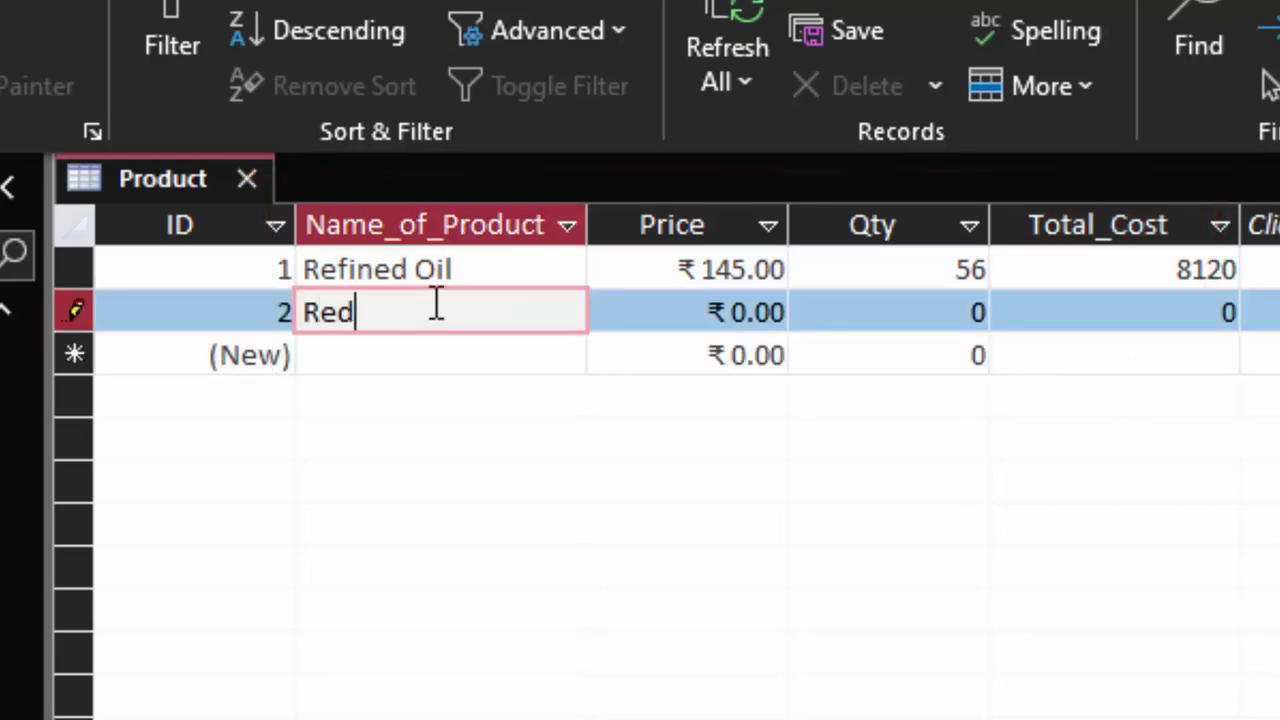
type("Chi")
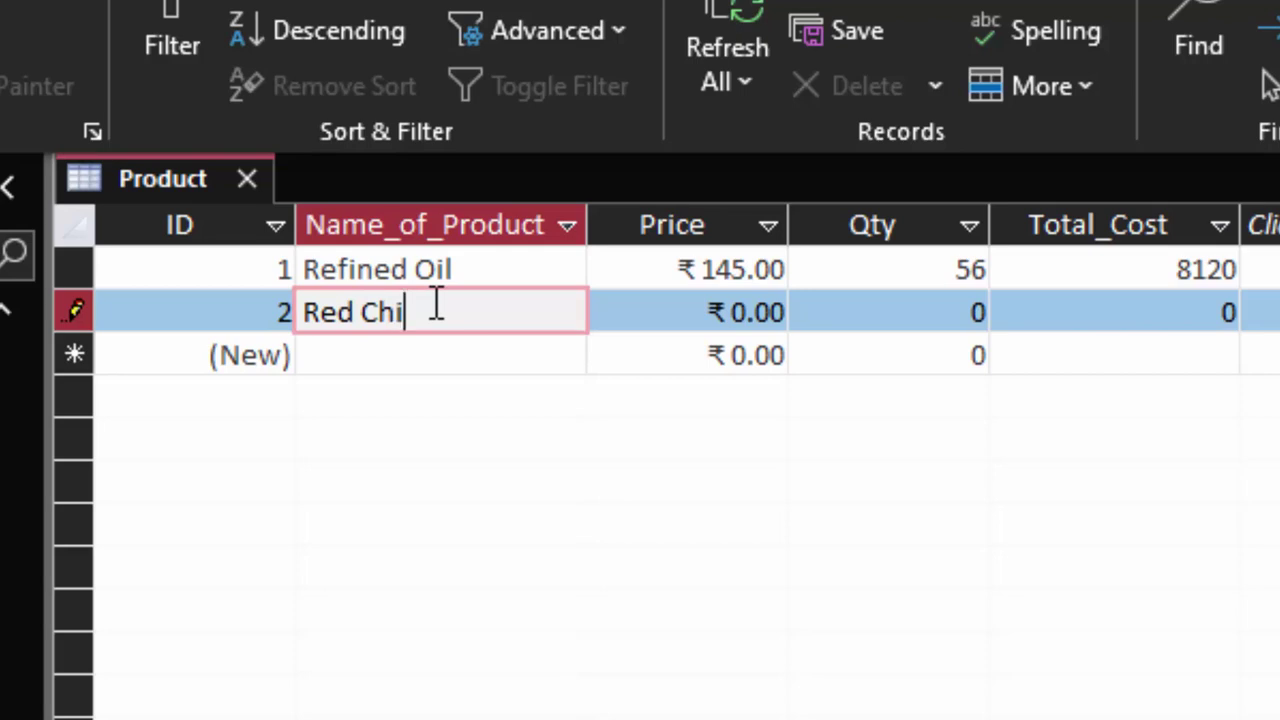
type("lli Po")
type("wder")
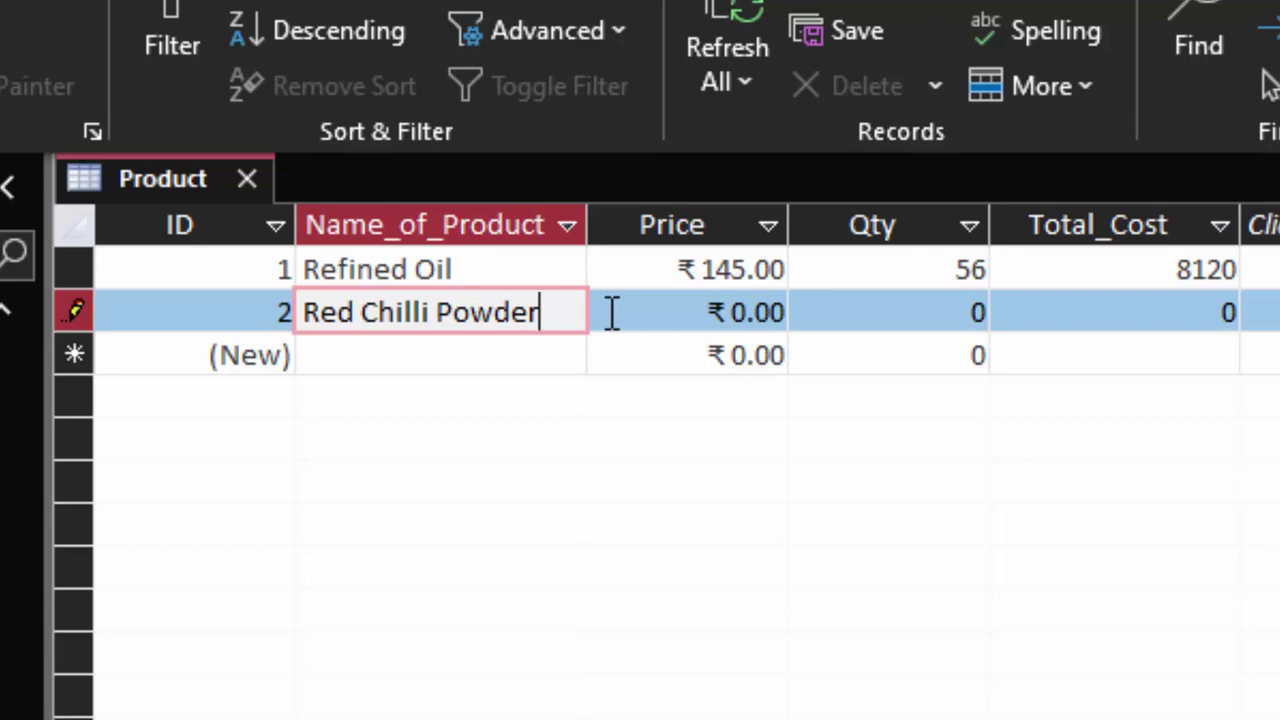
left_click(749, 328)
key("BackSpace")
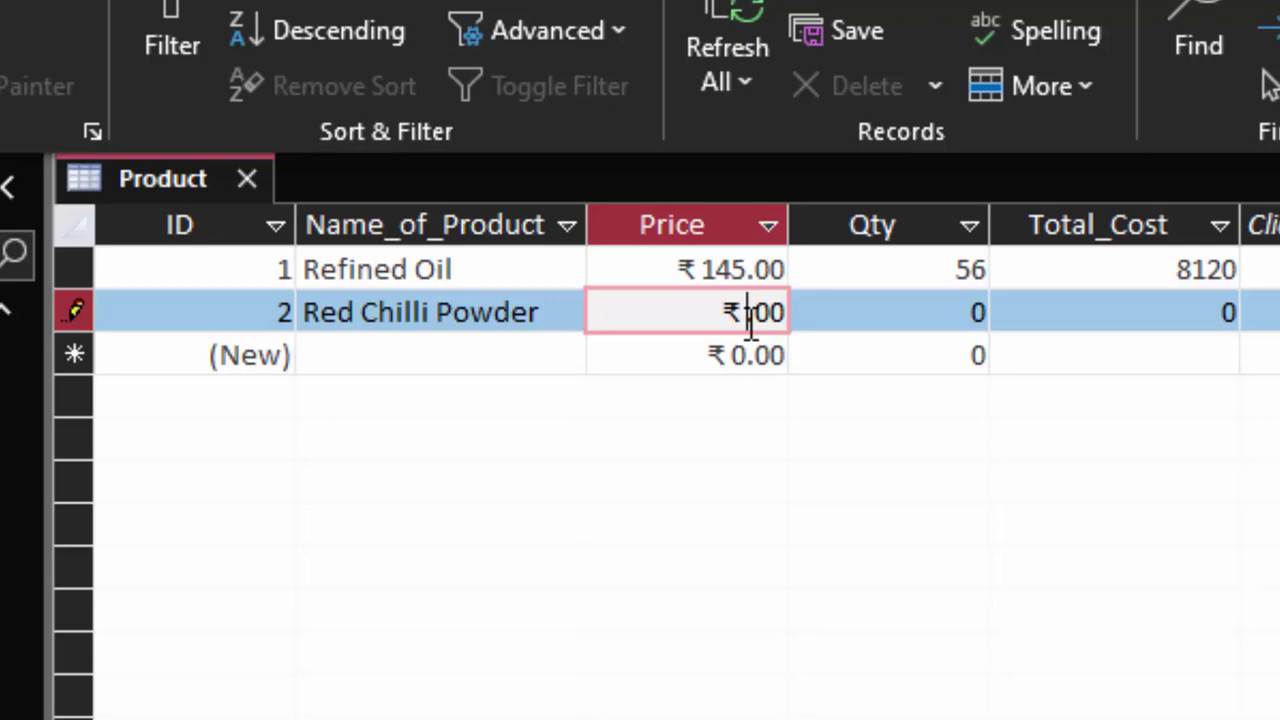
type("125")
key("Tab")
type("5")
key("Tab")
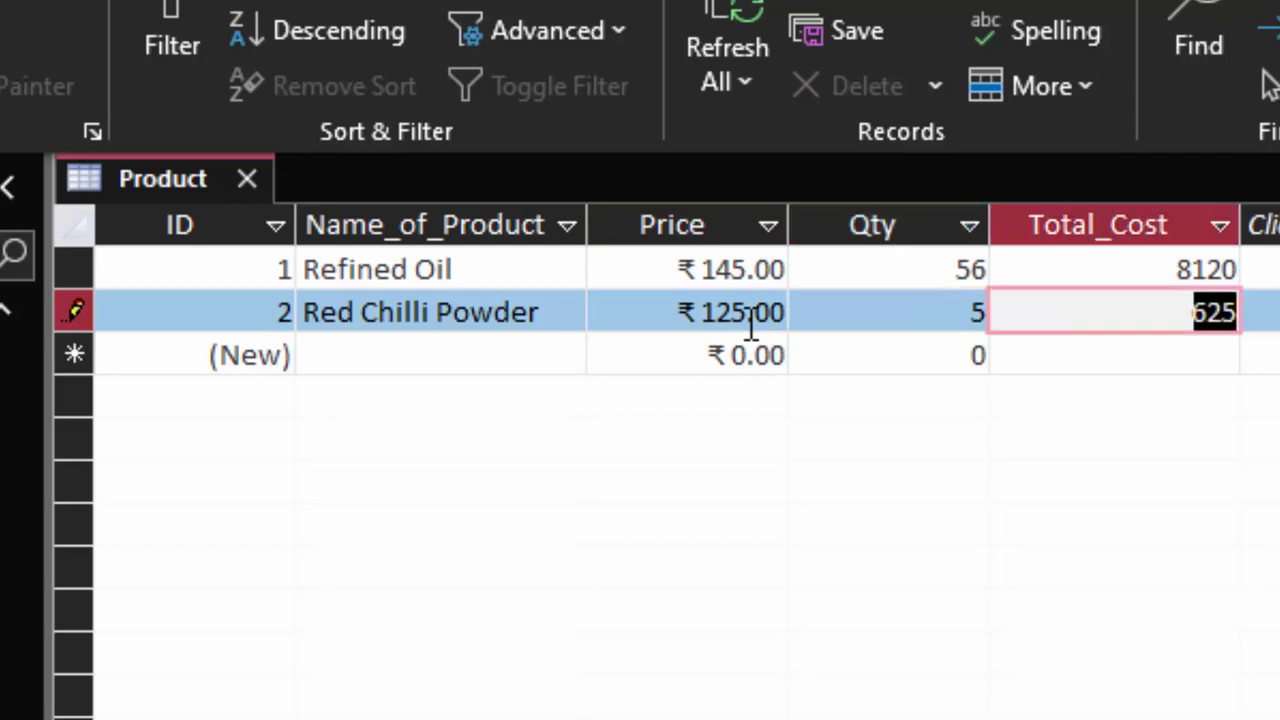
key("Tab")
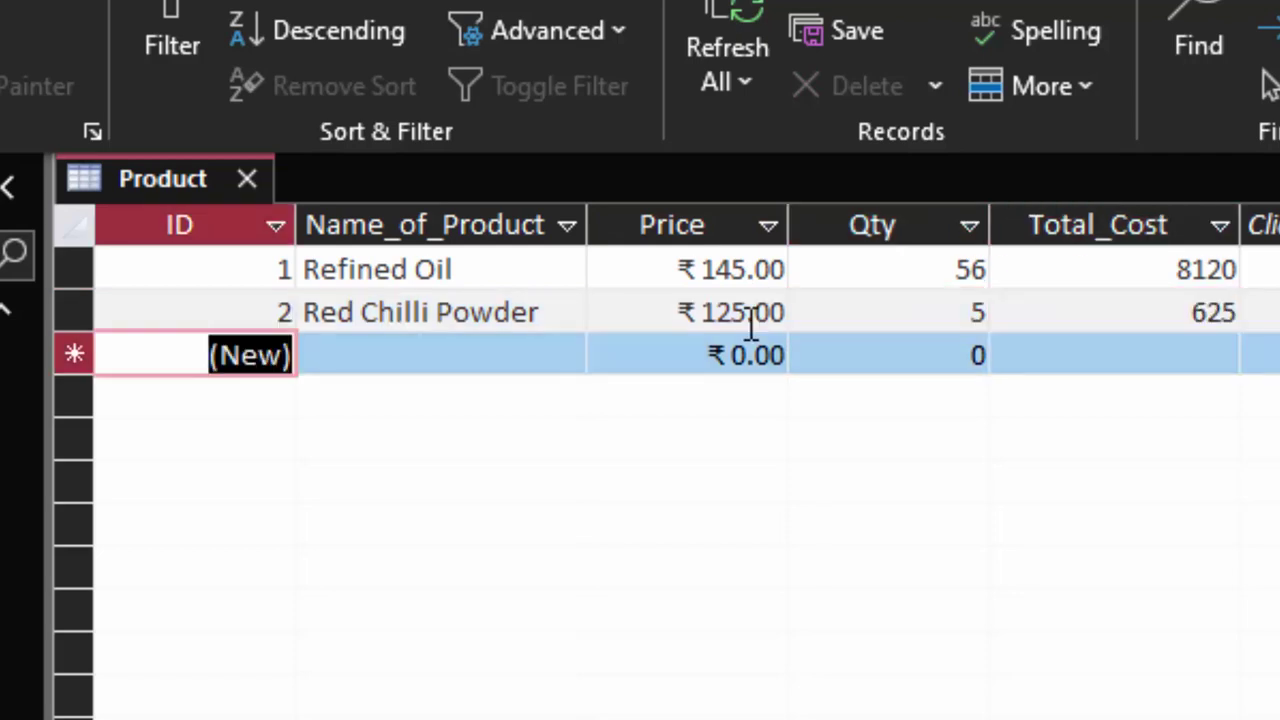
- Enter Tata Pulse with price 120 and quantity 20
key("Tab")
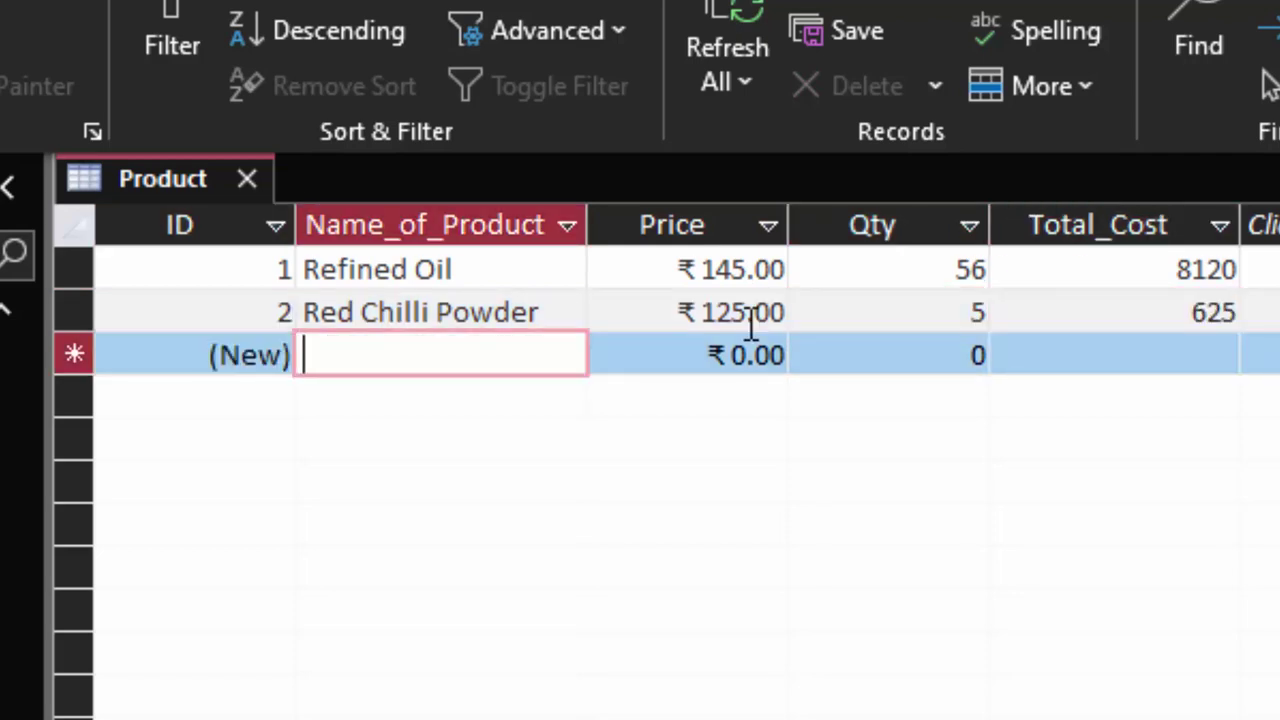
type("Ta")
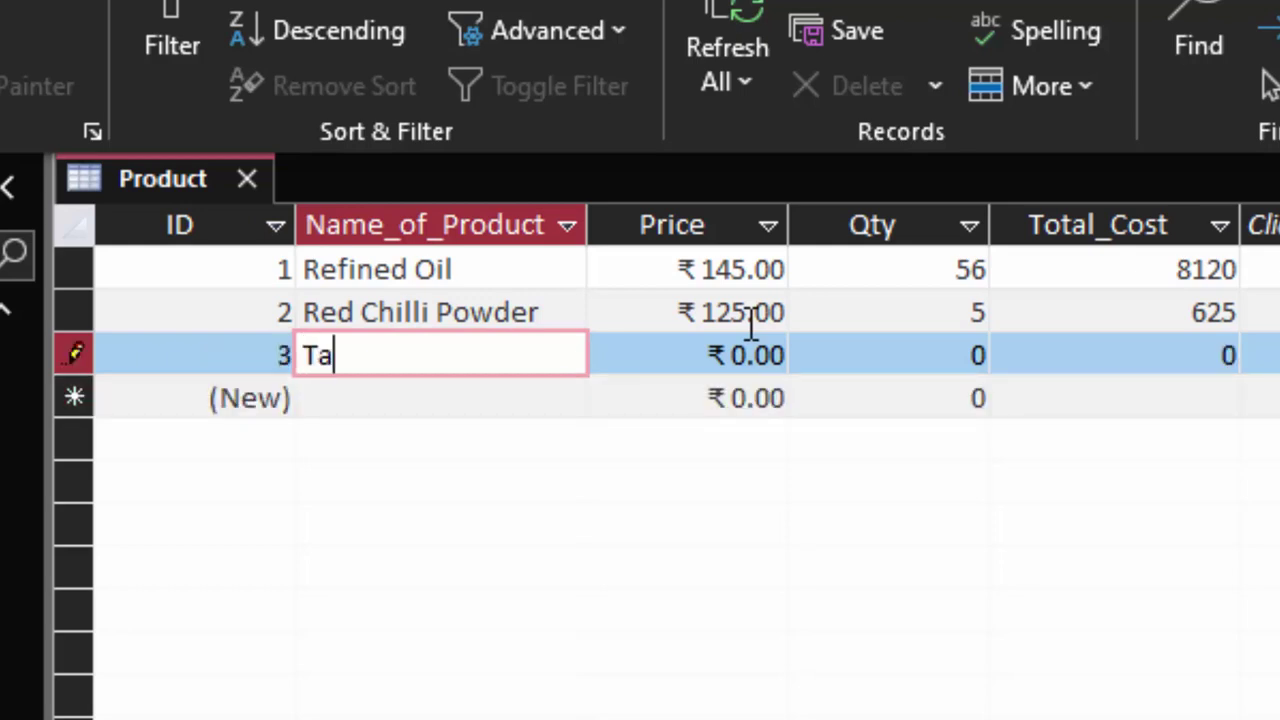
type("ta")
type(" P")
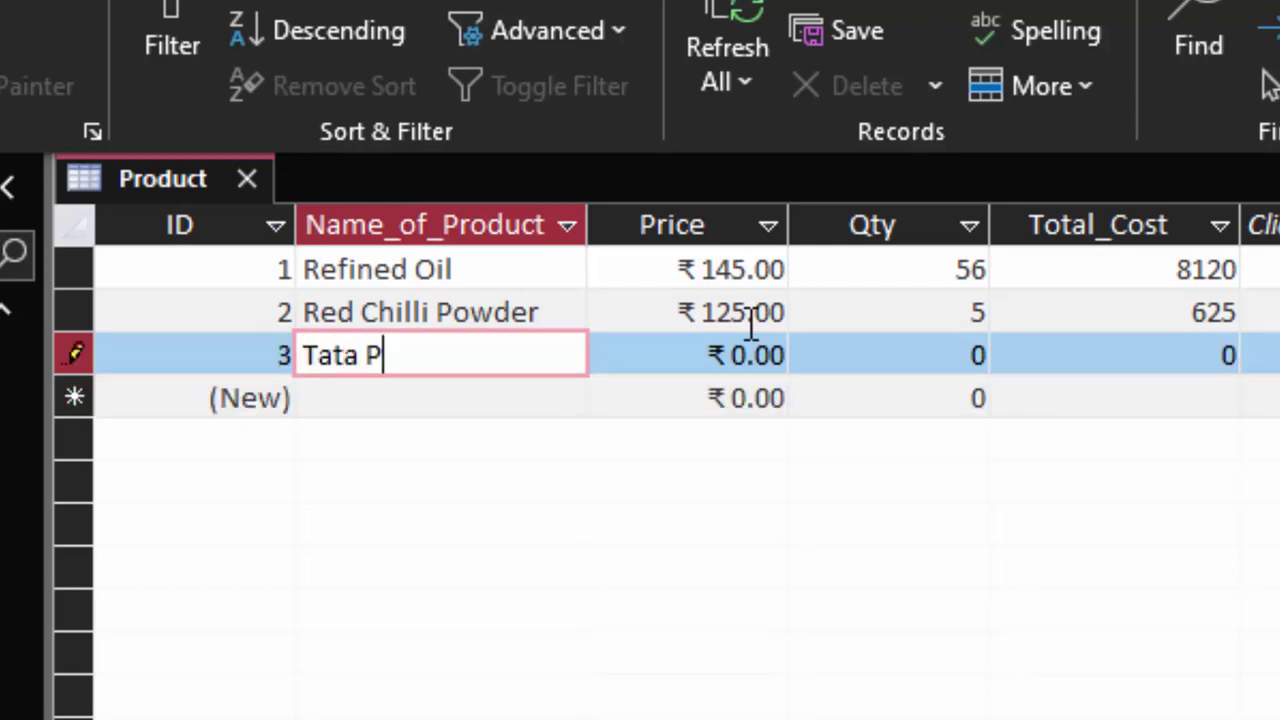
type("ulse")
key("Tab")
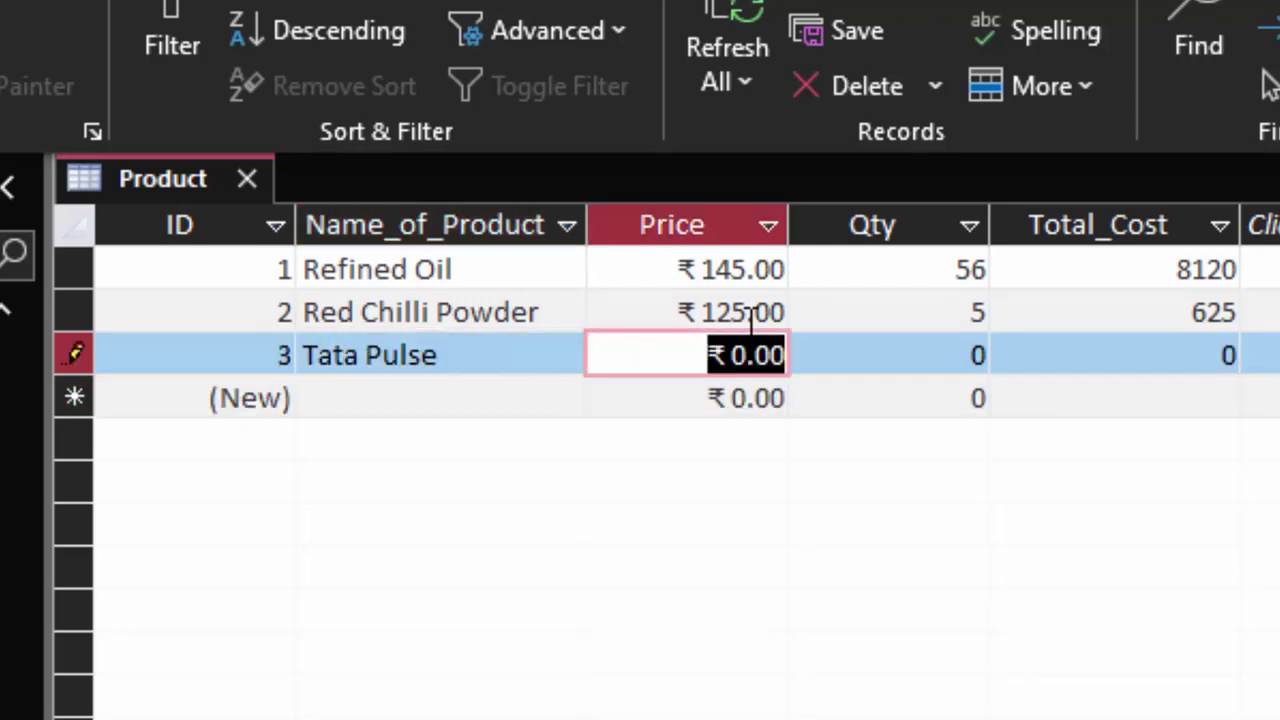
type("12")
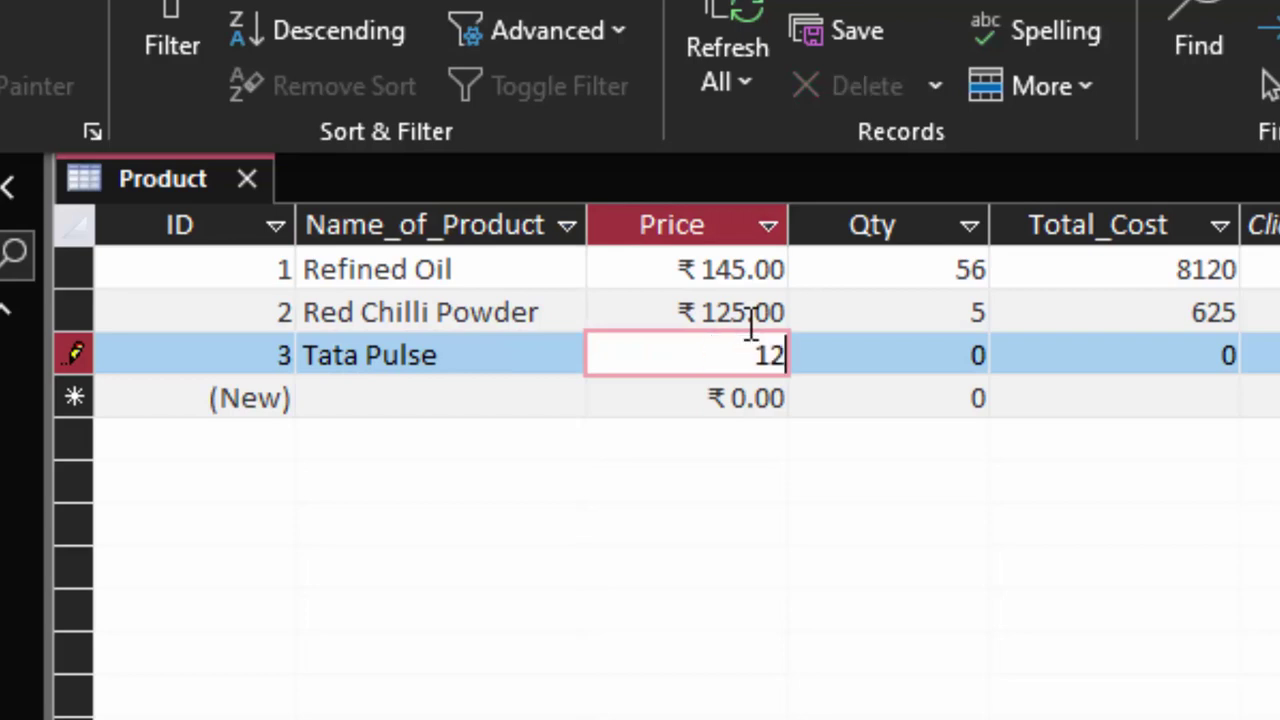
type("90")
key("BackSpace")
key("BackSpace")
type("0")
key("Tab")
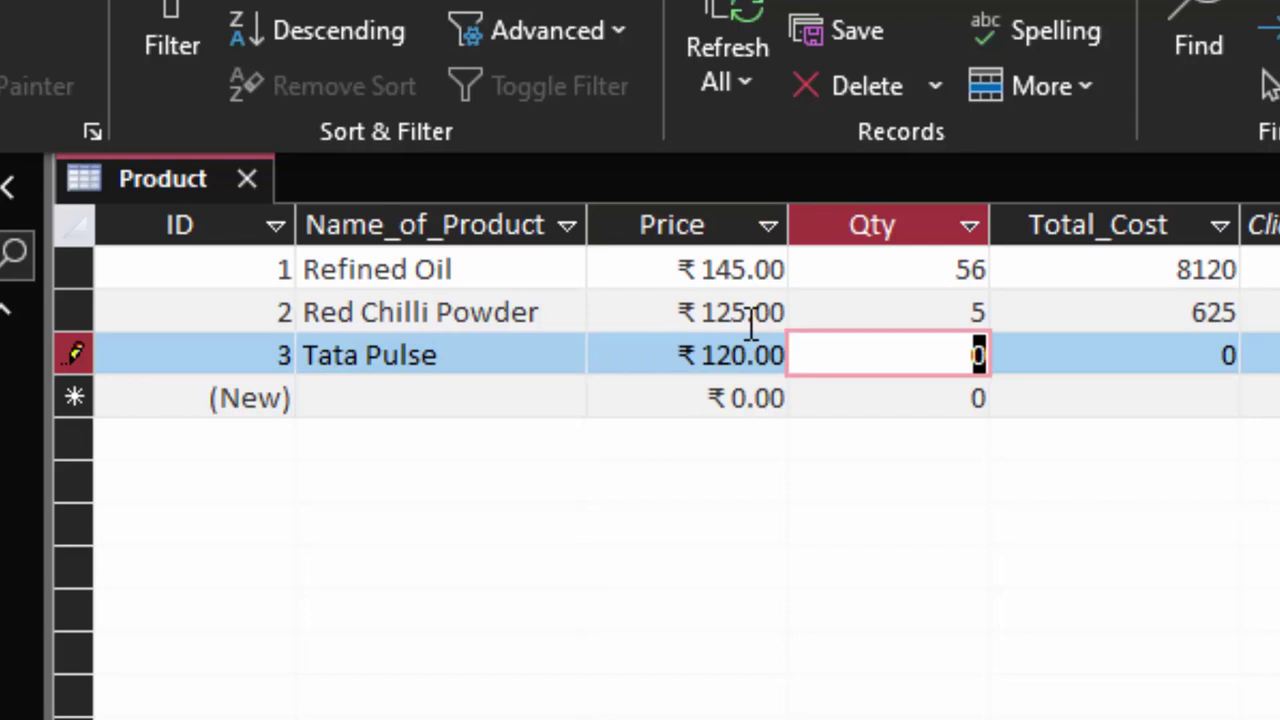
type("20")
key("Tab")
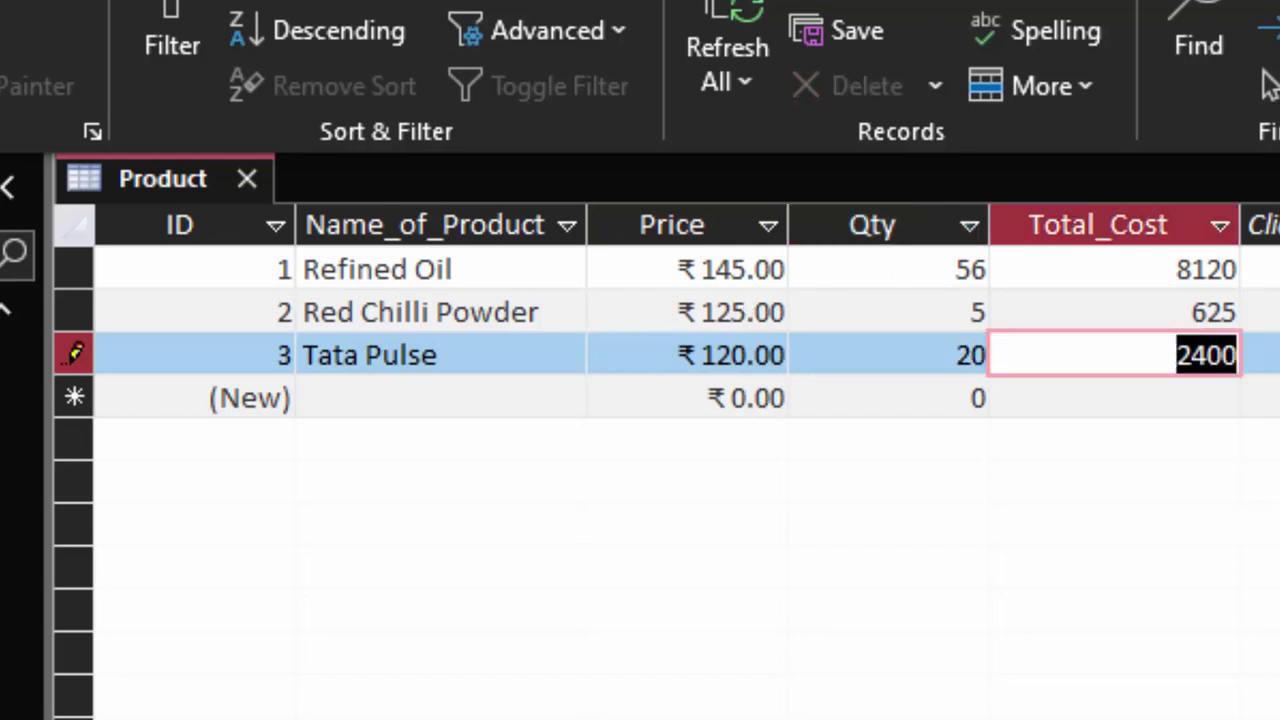
- Add Basmati Rice with price 110 and quantity 80
left_click(410, 397)
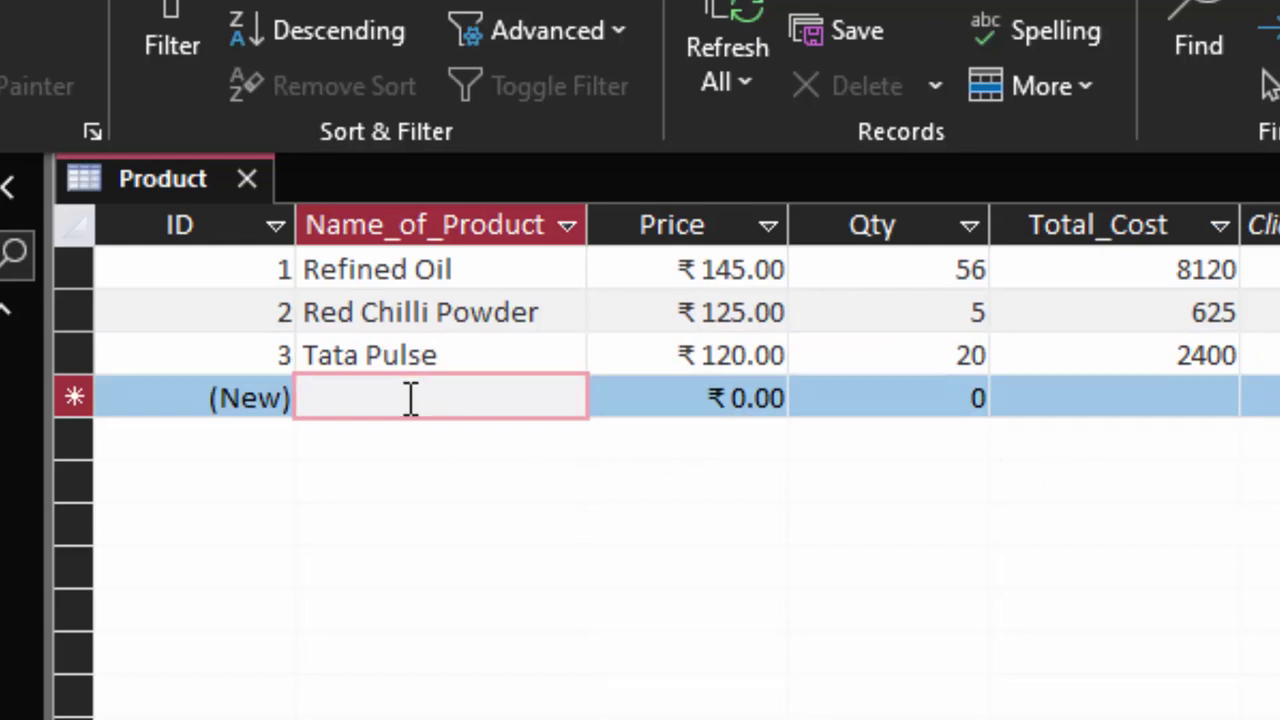
type("Bas")
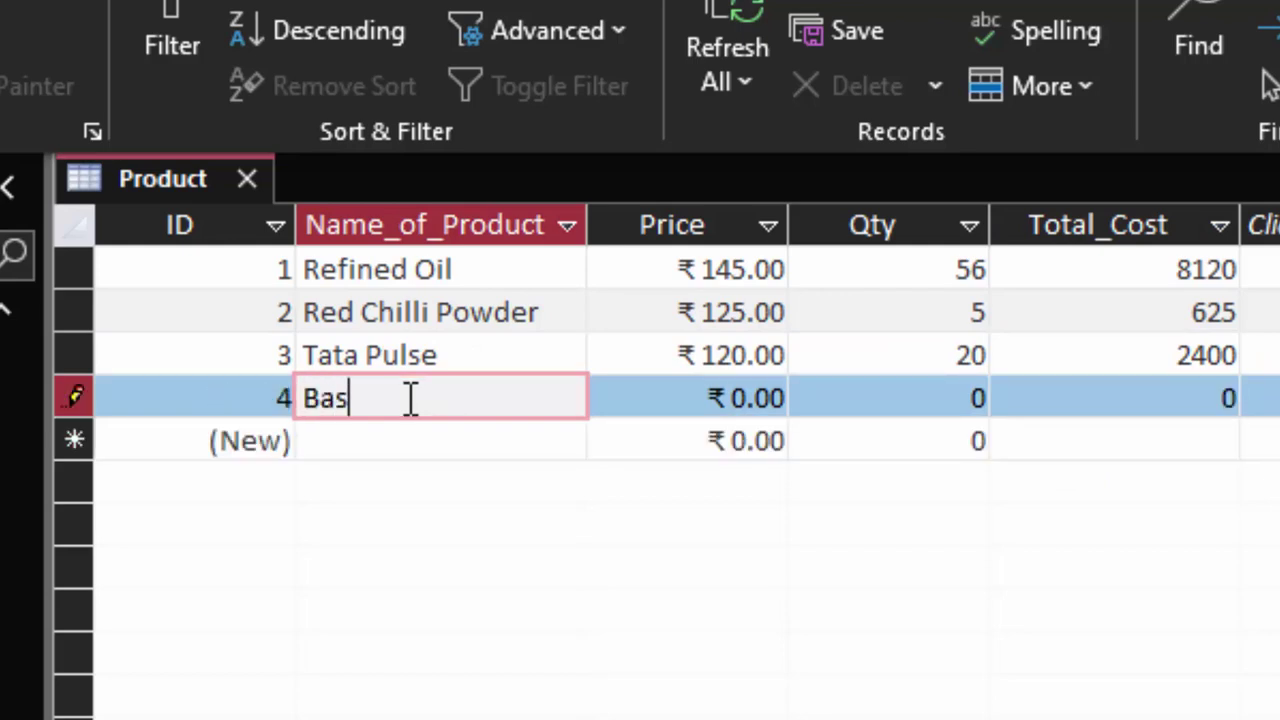
type("mati")
type(" Rice")
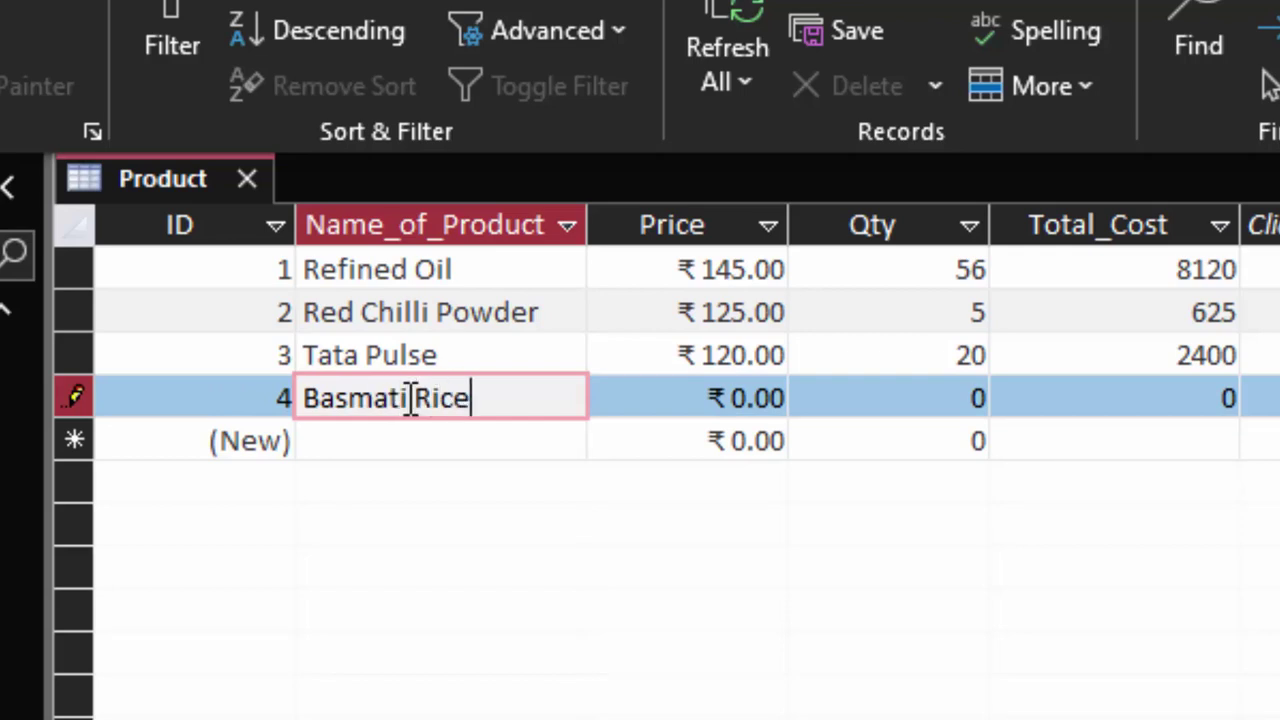
left_click(752, 399)
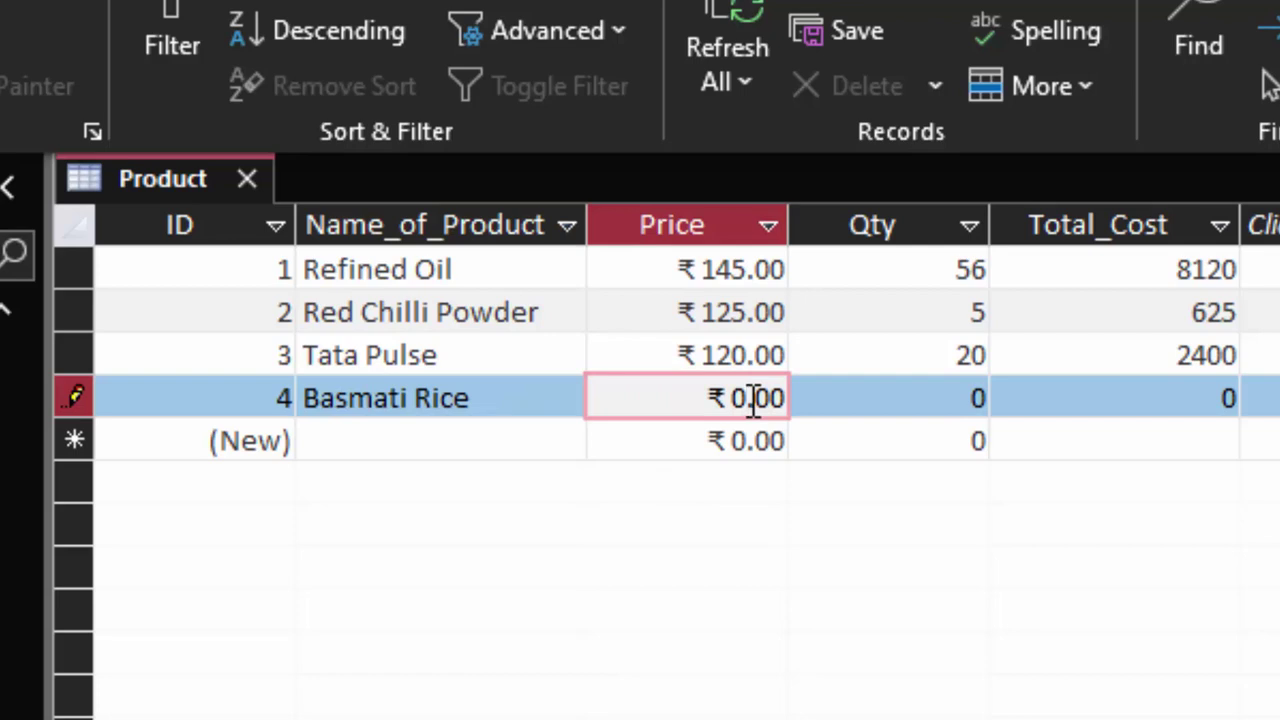
key("BackSpace")
type("1")
type("10")
key("Tab")
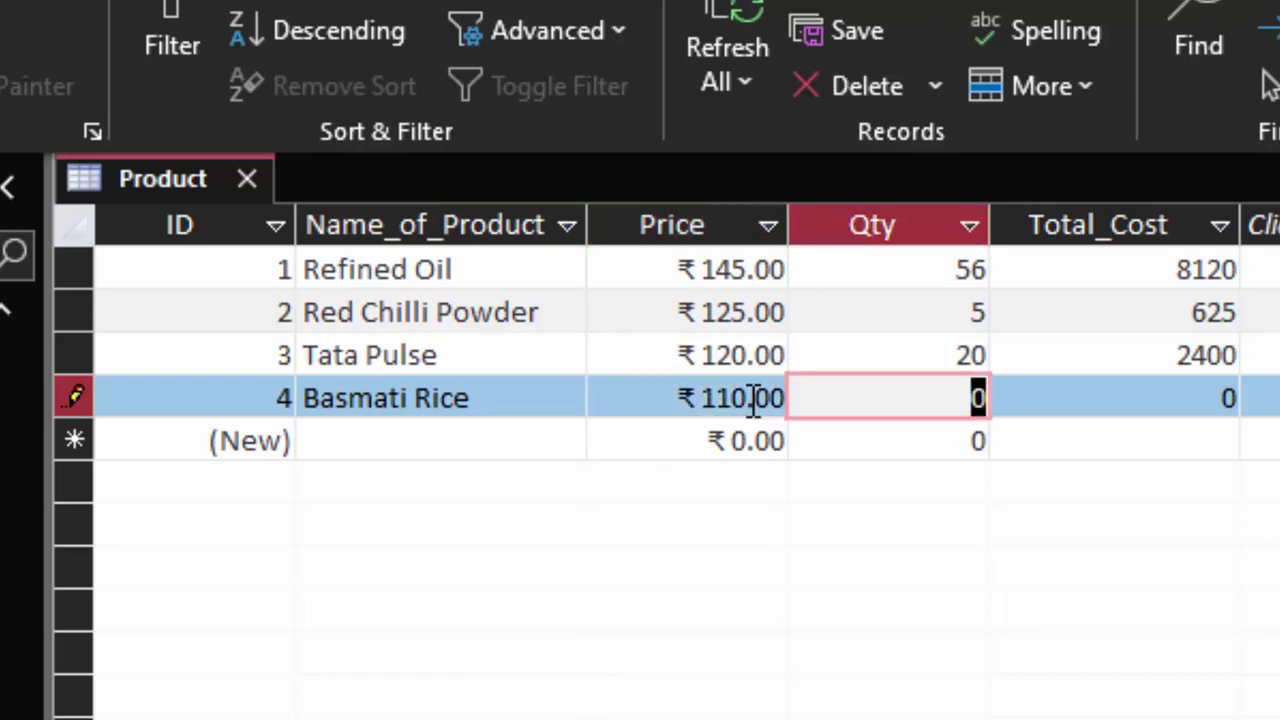
type("80")
key("Tab")
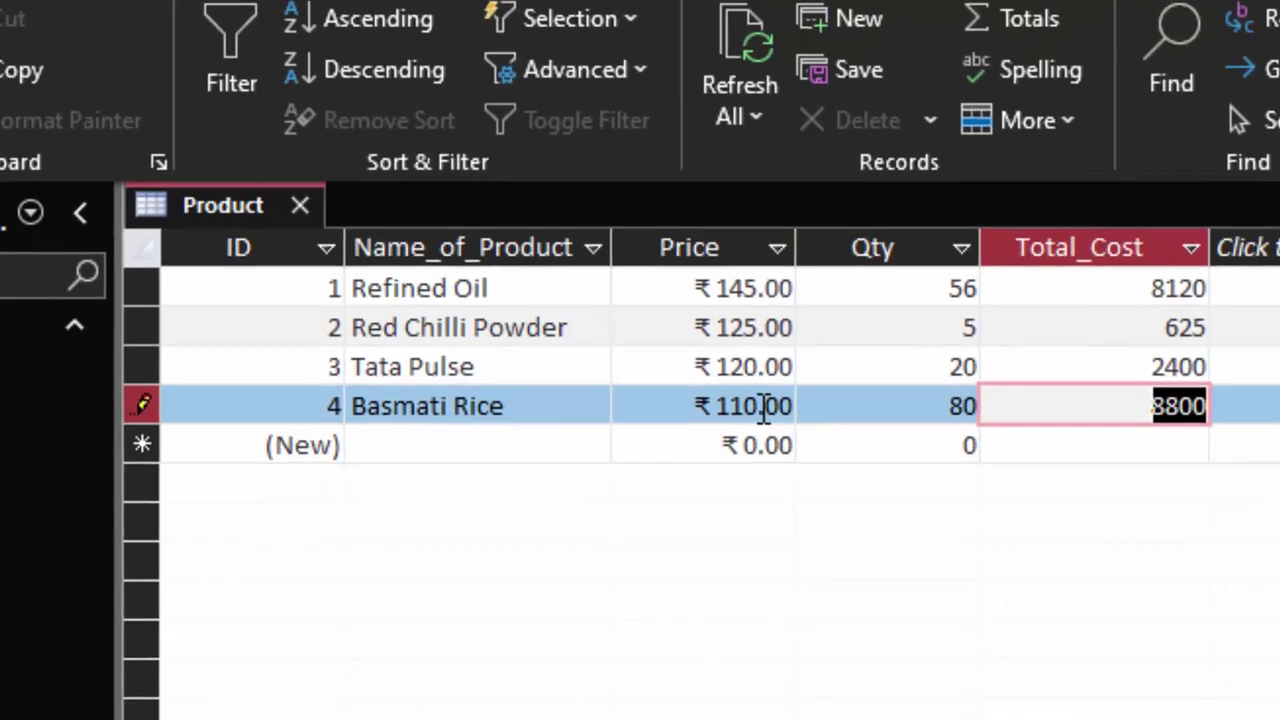
key("Tab")
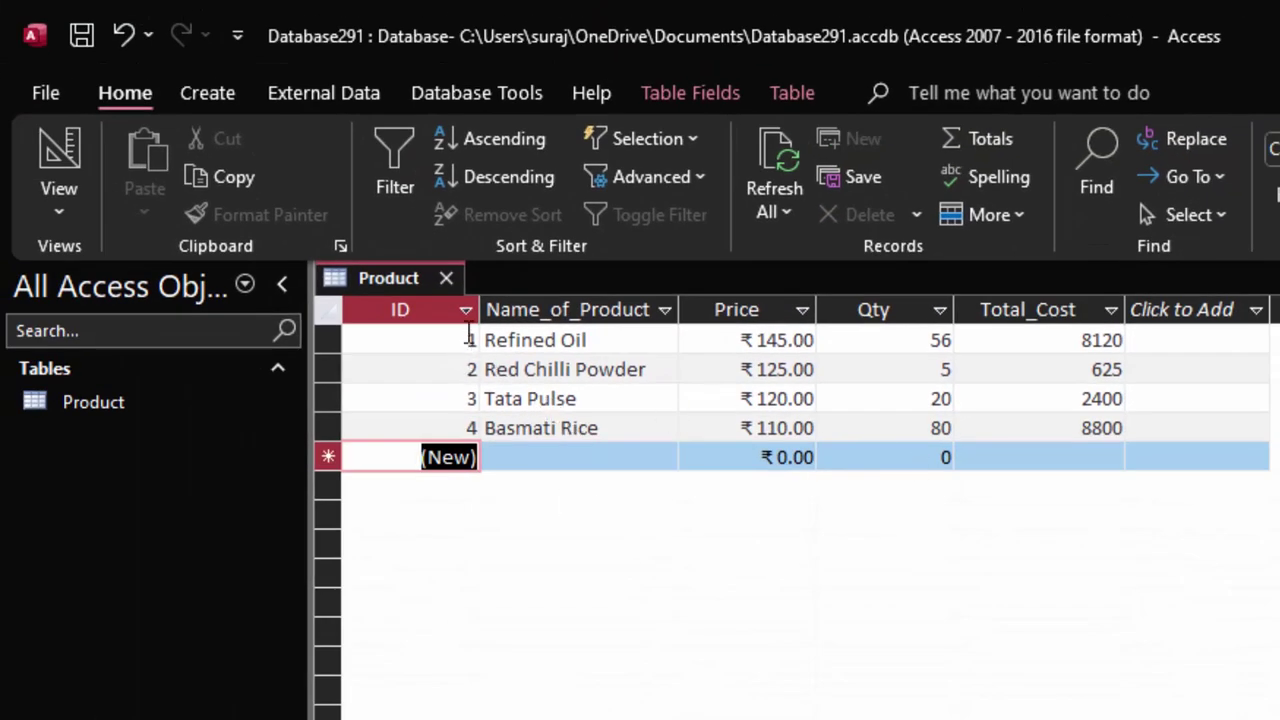
- Close the Product table, keeping its layout, and browse the Create tab's form options
left_click(451, 282)
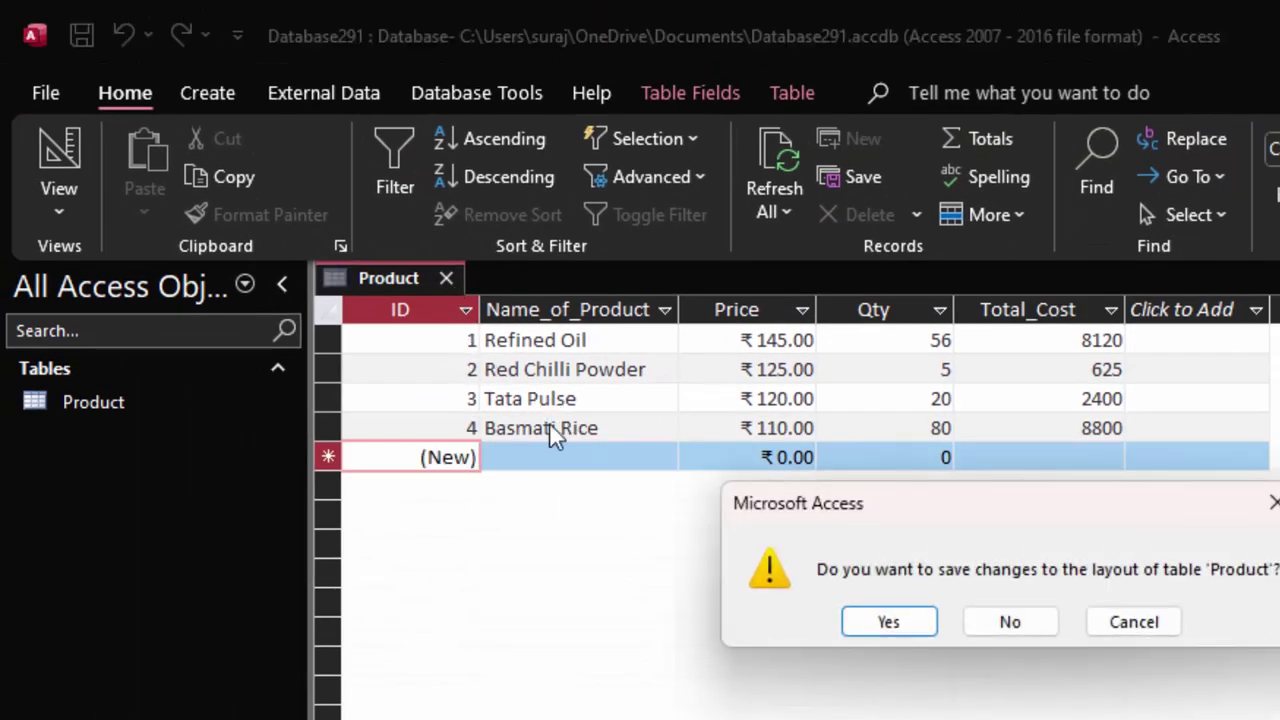
left_click(876, 629)
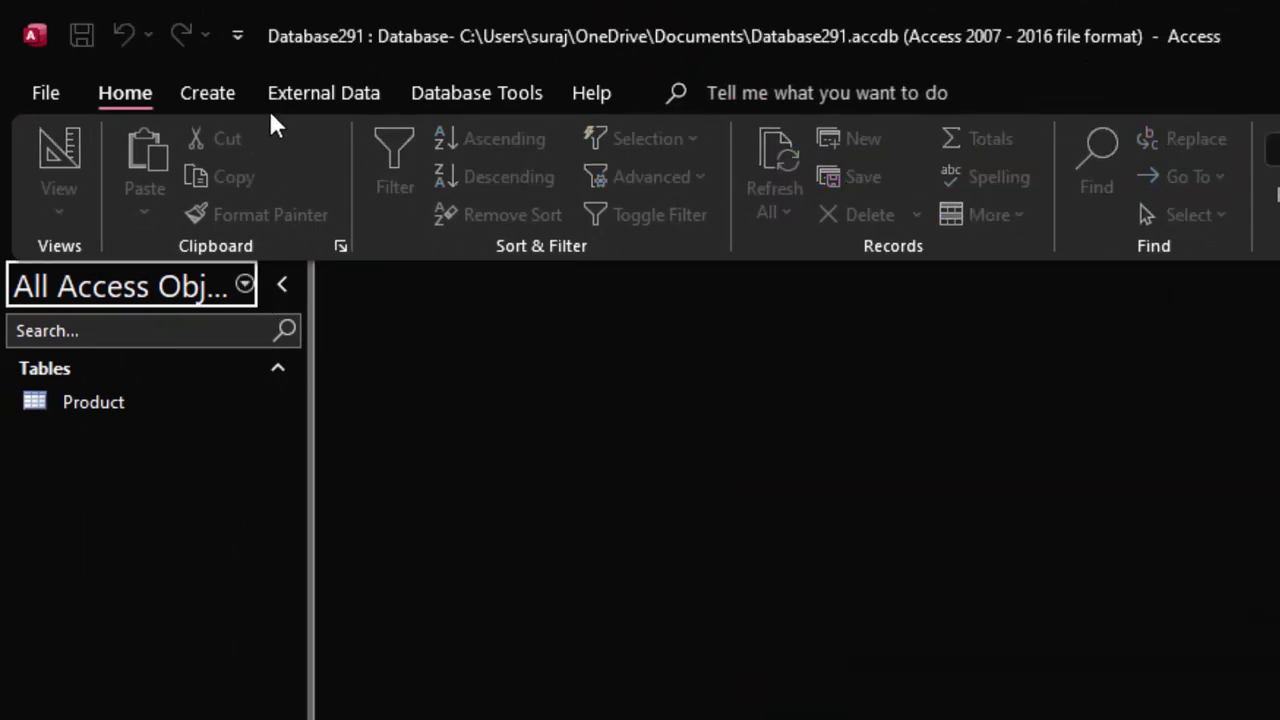
left_click(185, 88)
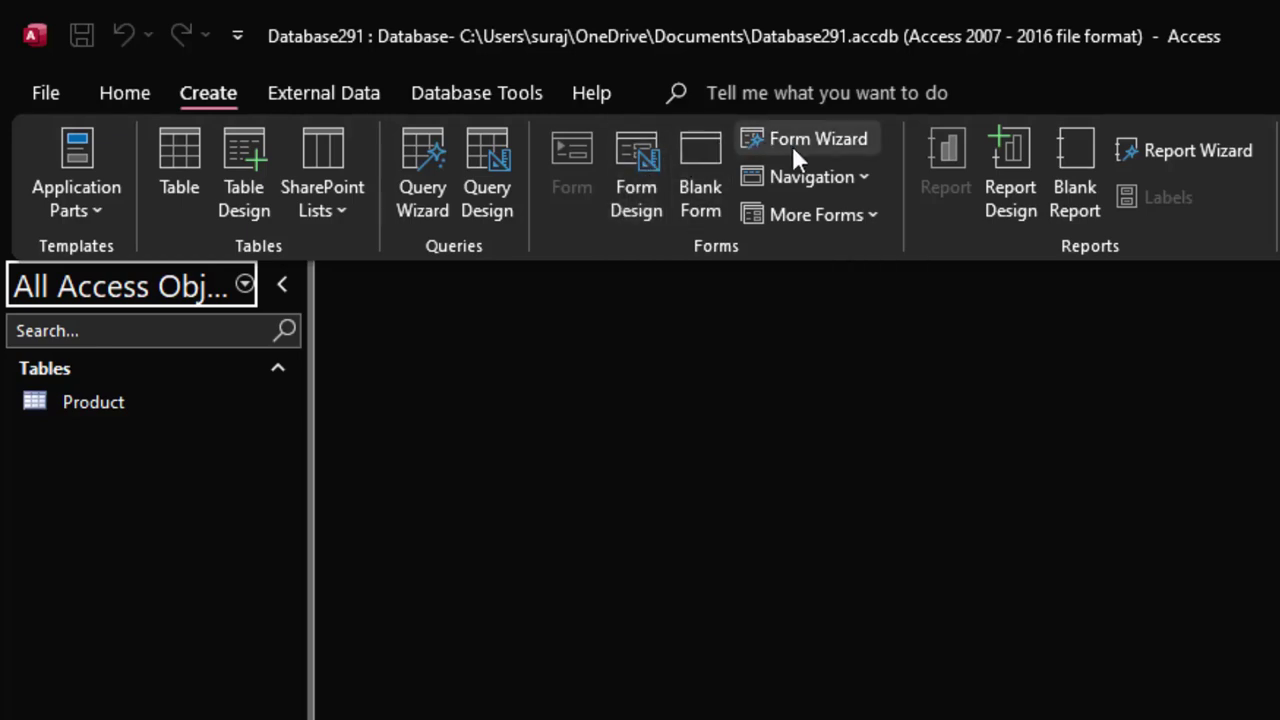
left_click(855, 228)
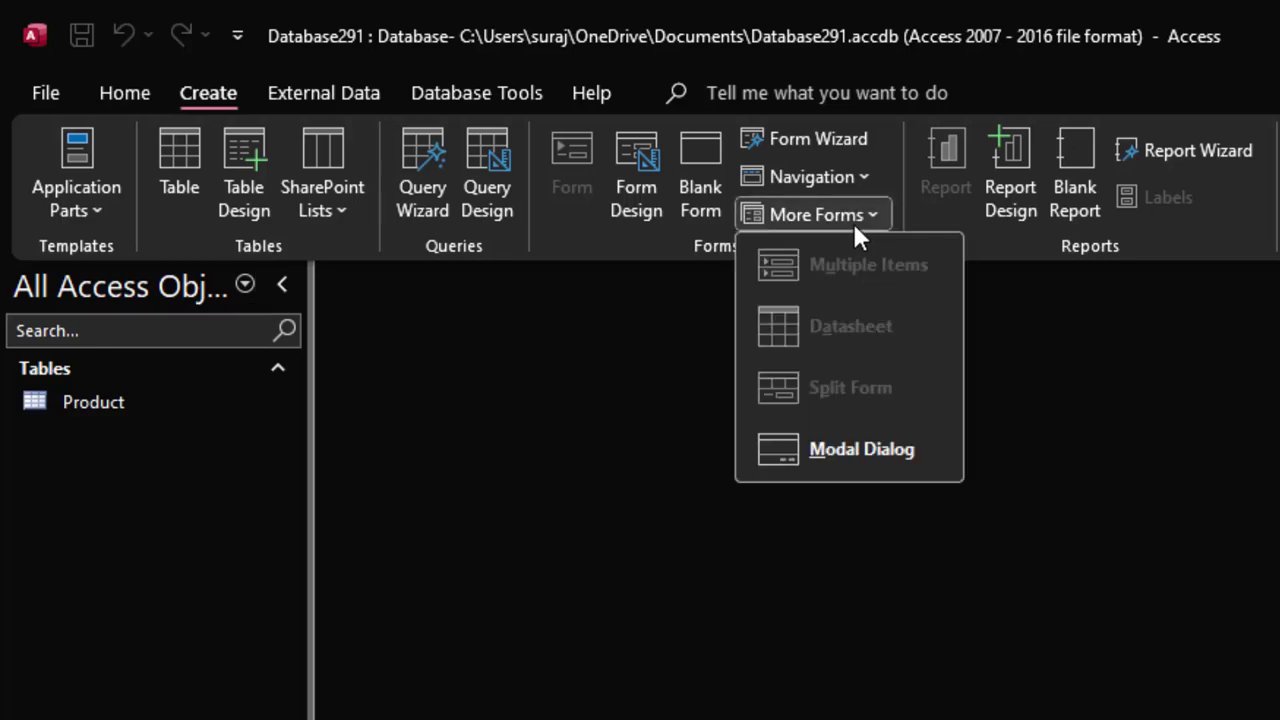
key("Escape")
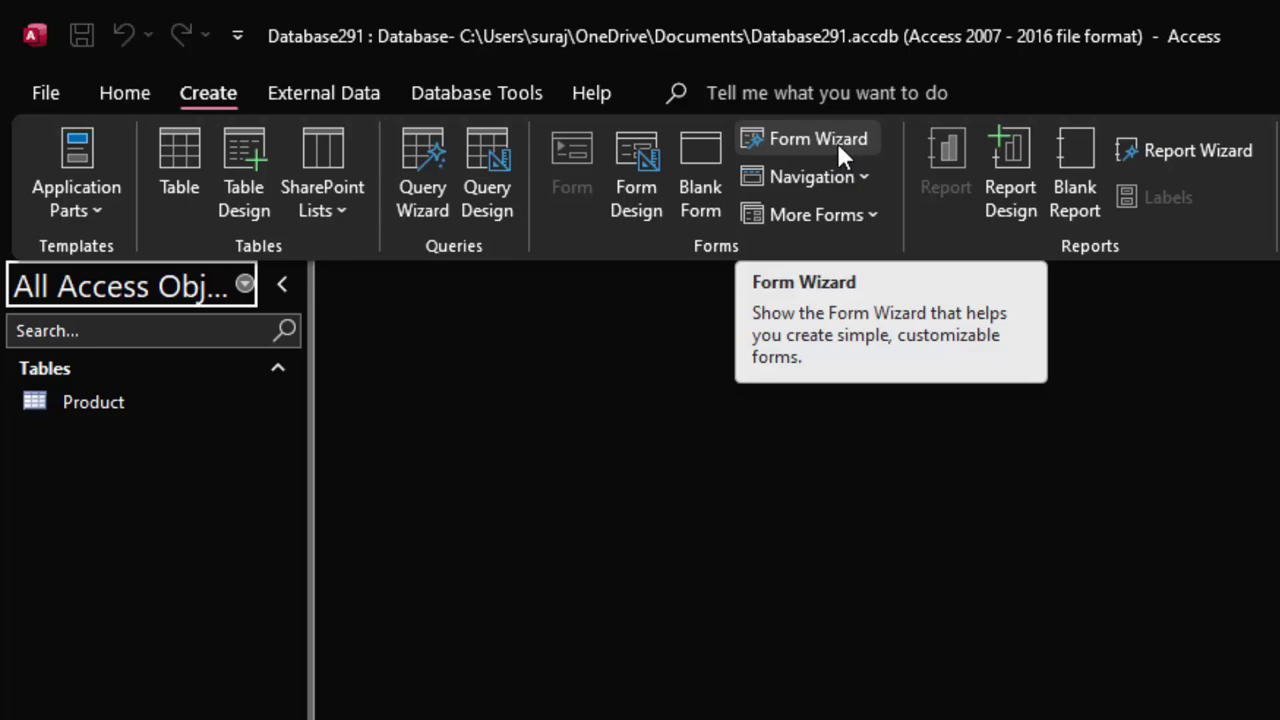
- Create a blank form in Design View and expand the Product table's field list
left_click(700, 170)
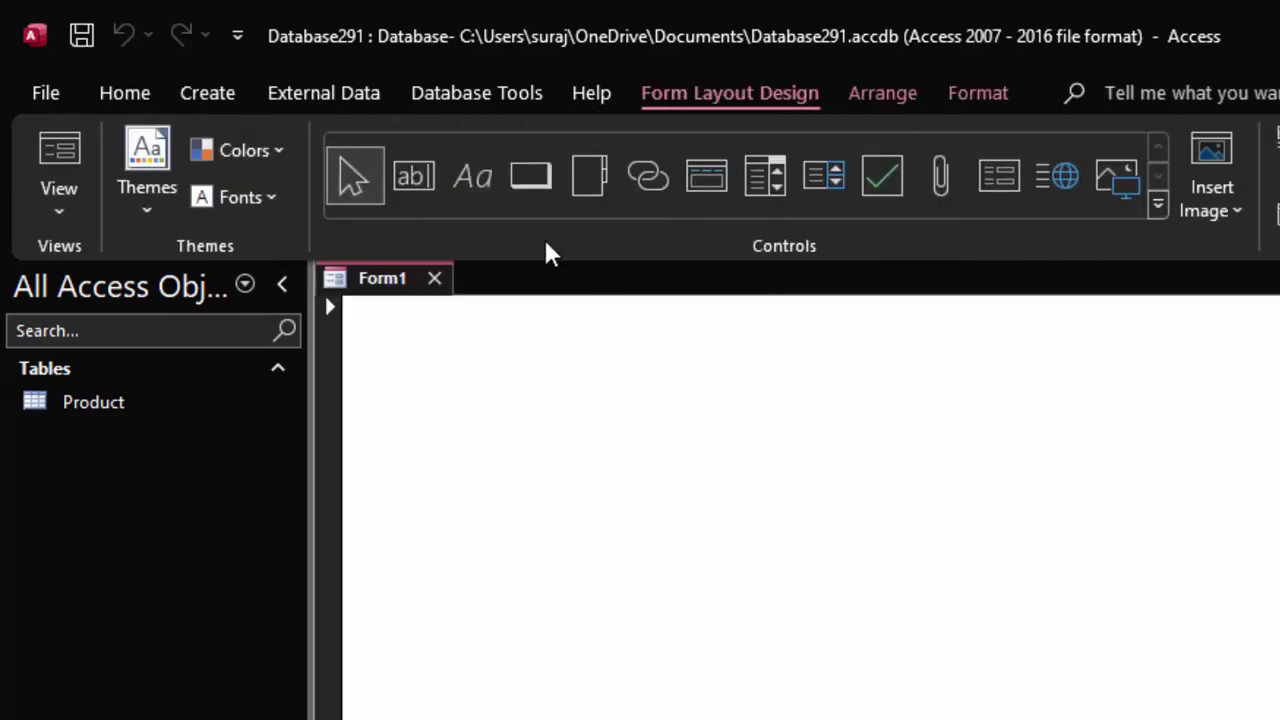
left_click(58, 205)
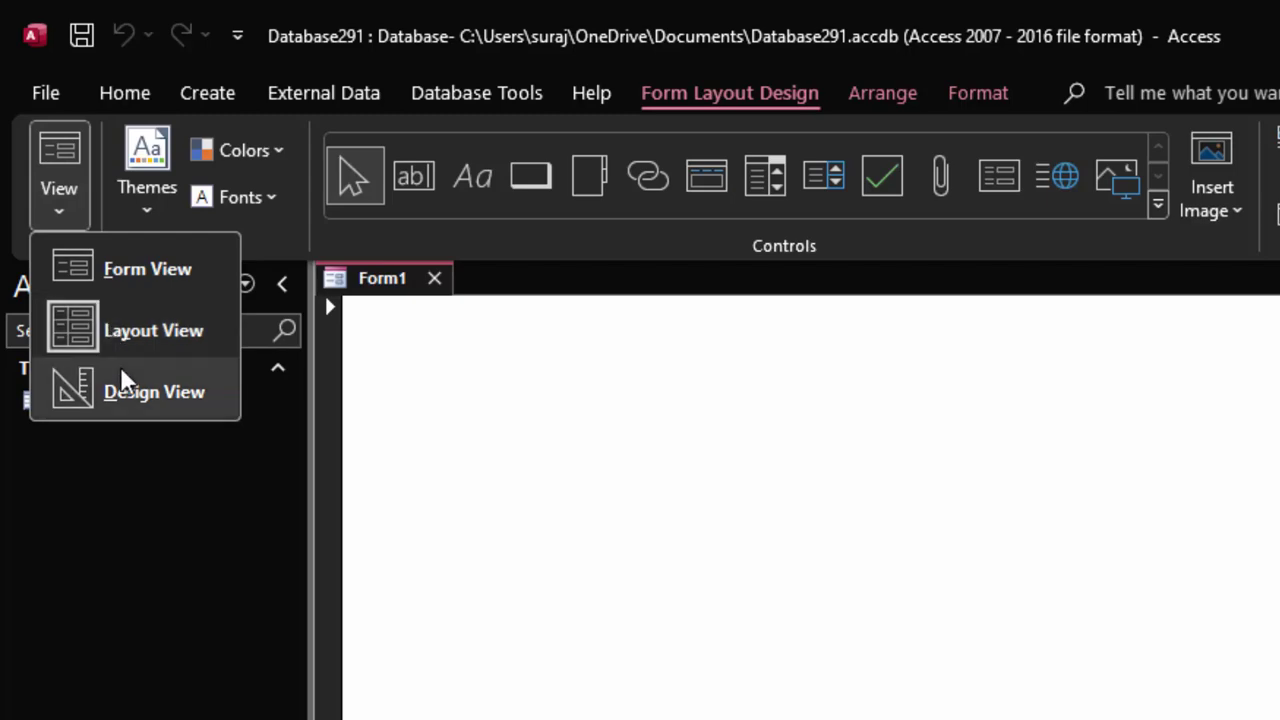
left_click(128, 390)
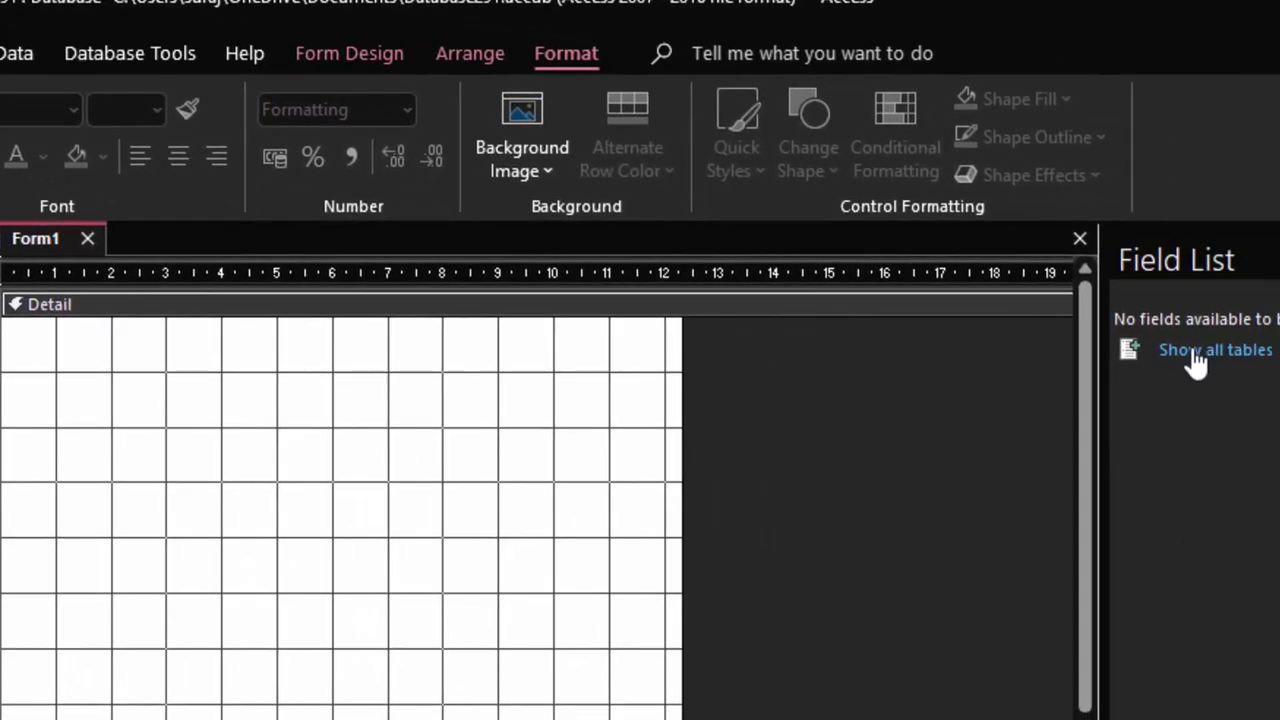
left_click(1190, 349)
left_click(1188, 355)
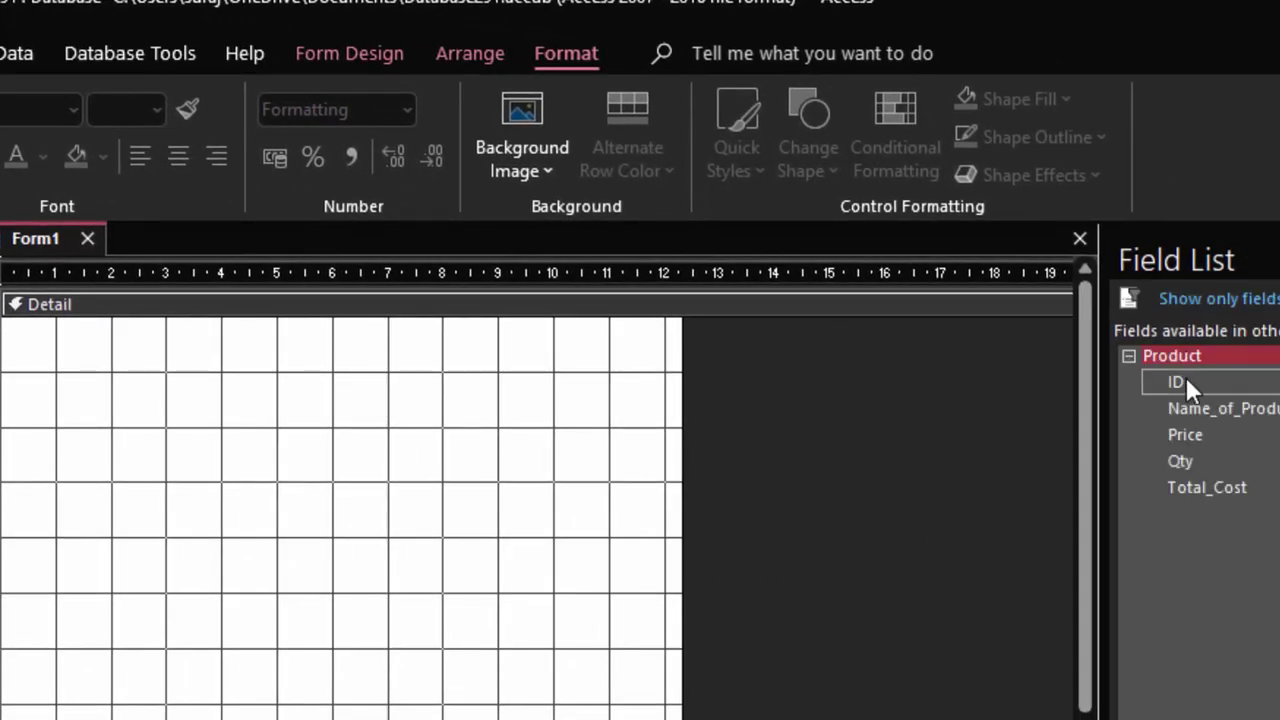
- Place ID, Name_of_Product, Price, Qty and Total_Cost fields down the form
mouse_move(1186, 380)
left_mouse_down()
mouse_move(561, 368)
mouse_move(62, 408)
left_mouse_up()
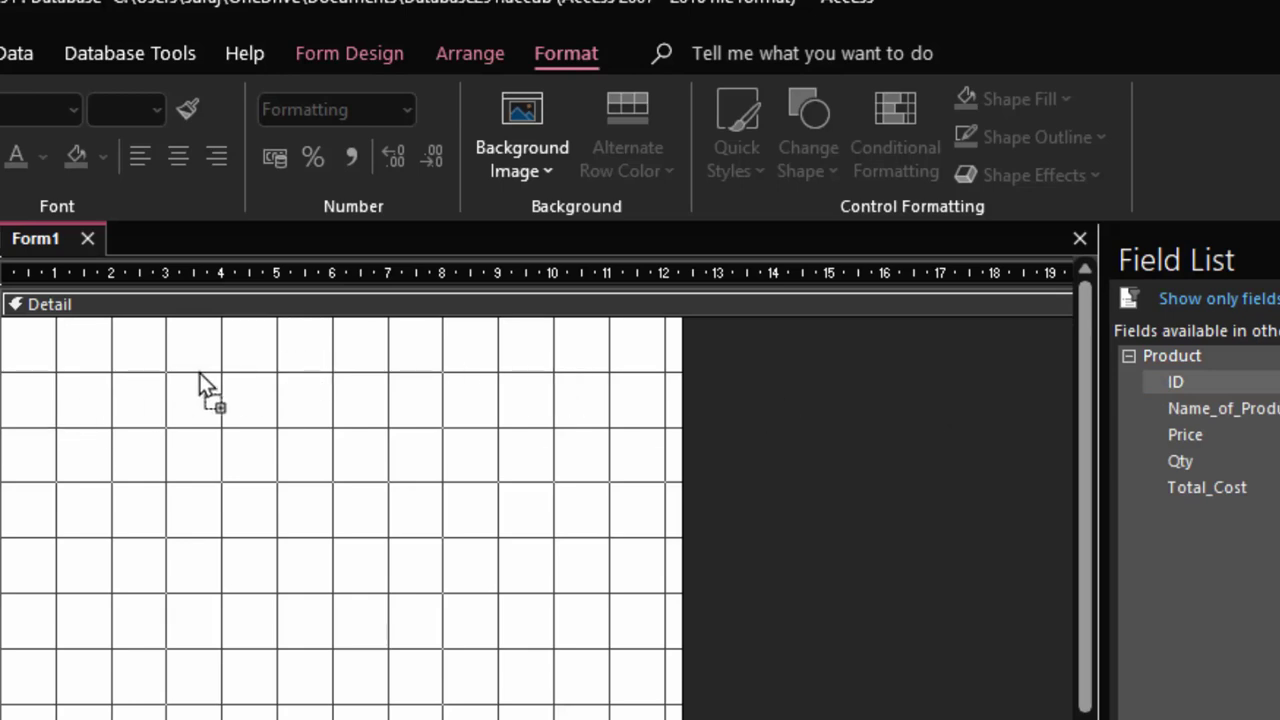
left_click_drag(199, 380, 200, 372)
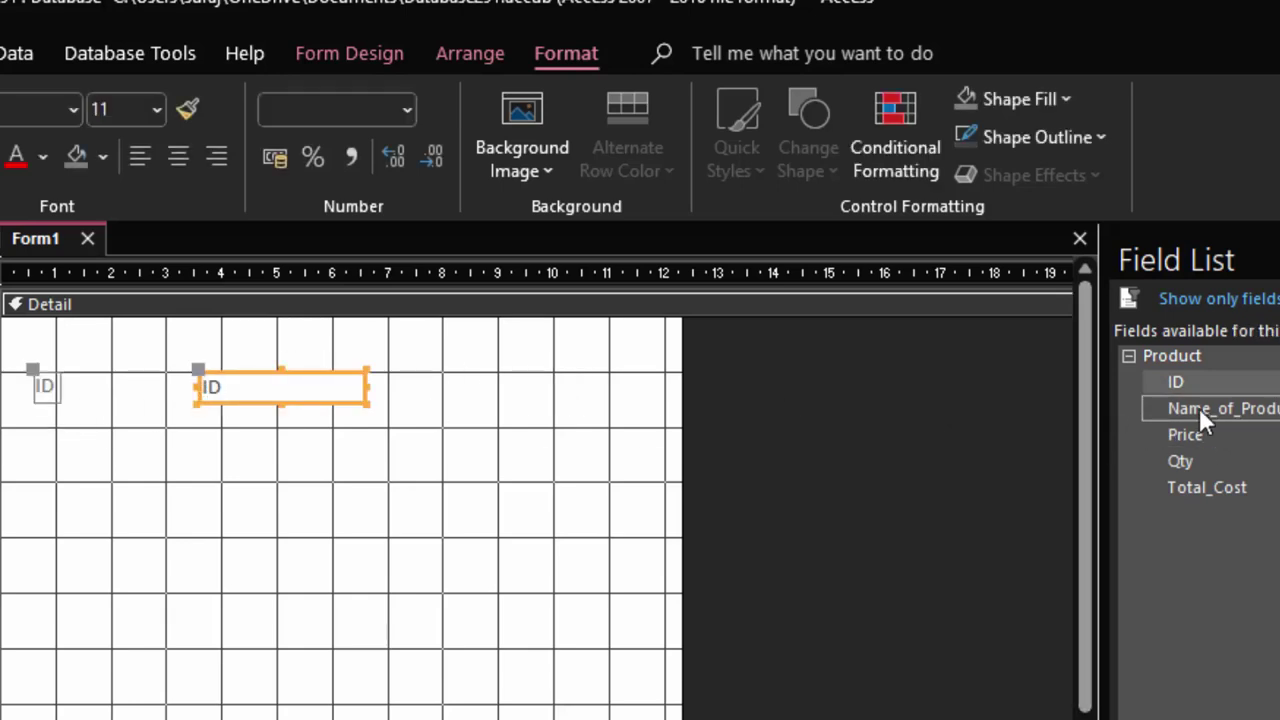
left_click_drag(1199, 407, 435, 443)
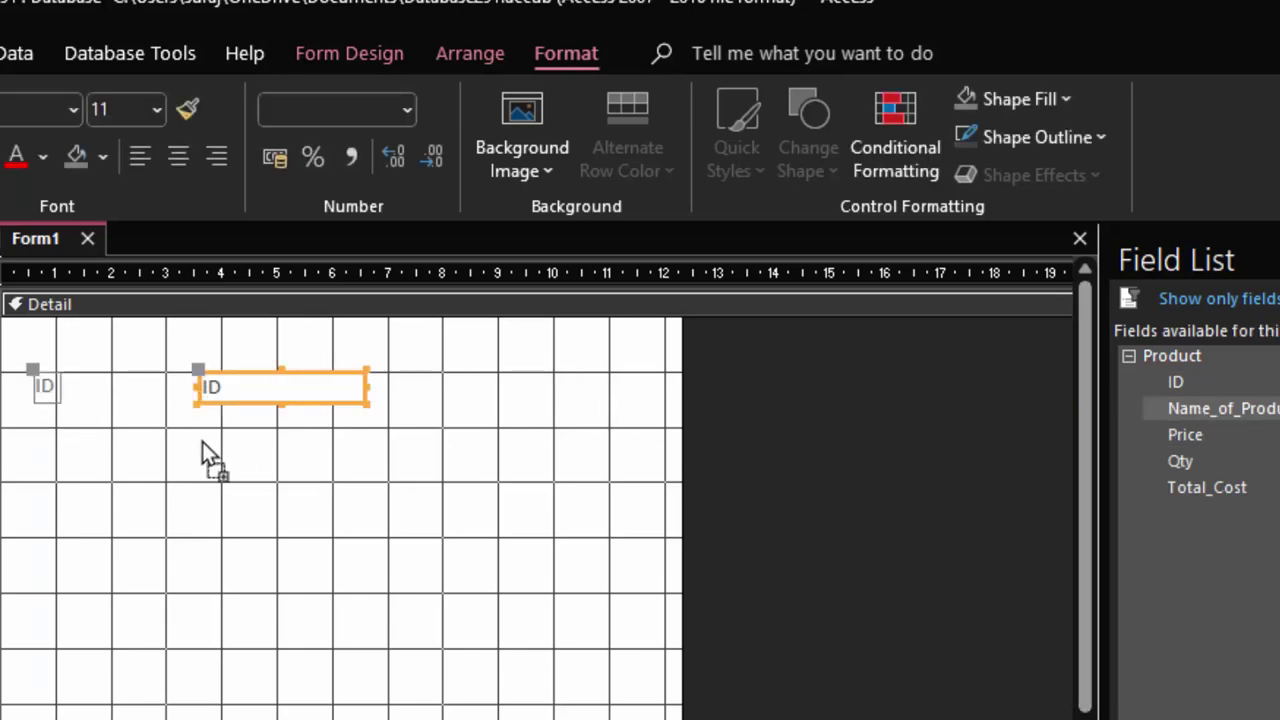
left_click_drag(240, 457, 205, 437)
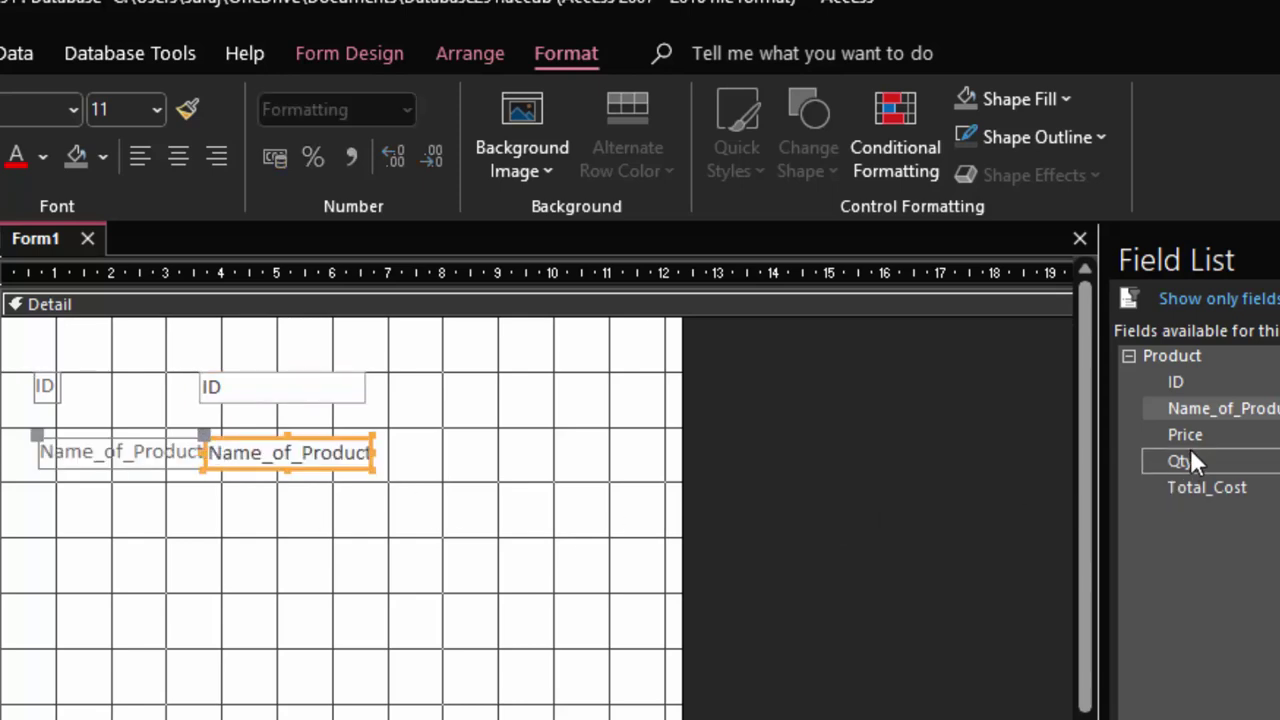
left_click_drag(1183, 437, 501, 481)
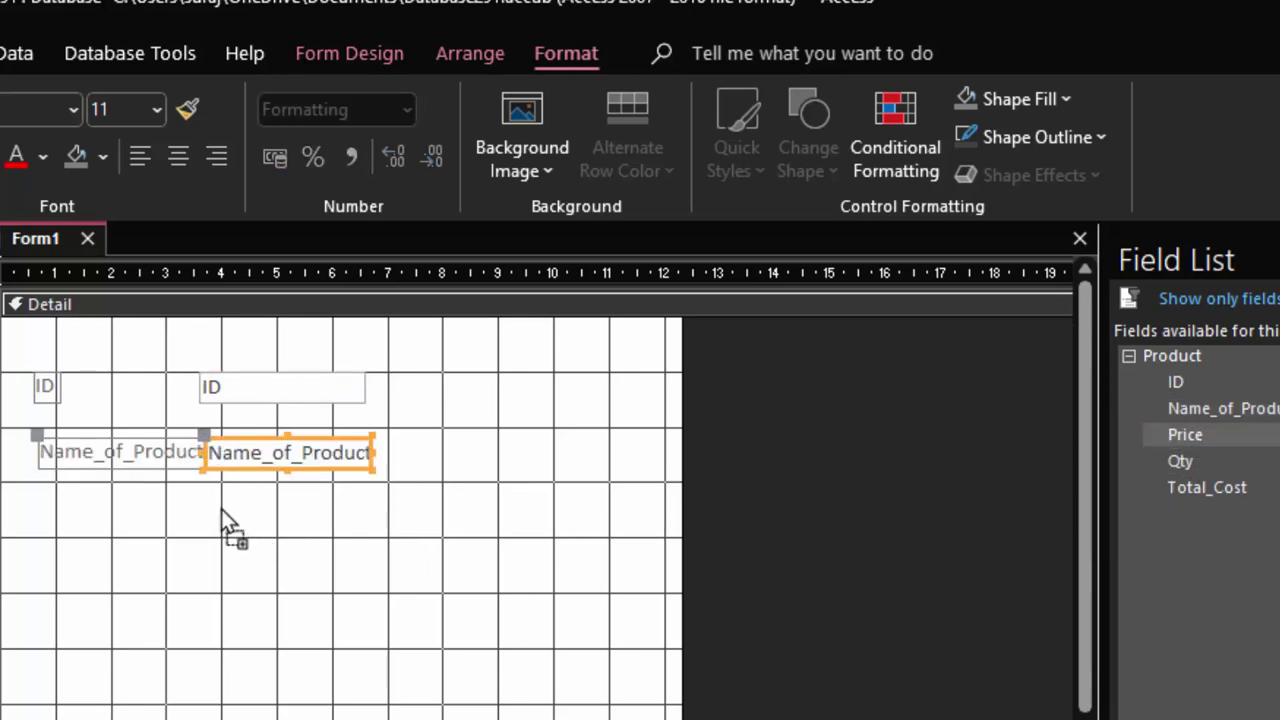
left_click_drag(261, 532, 217, 494)
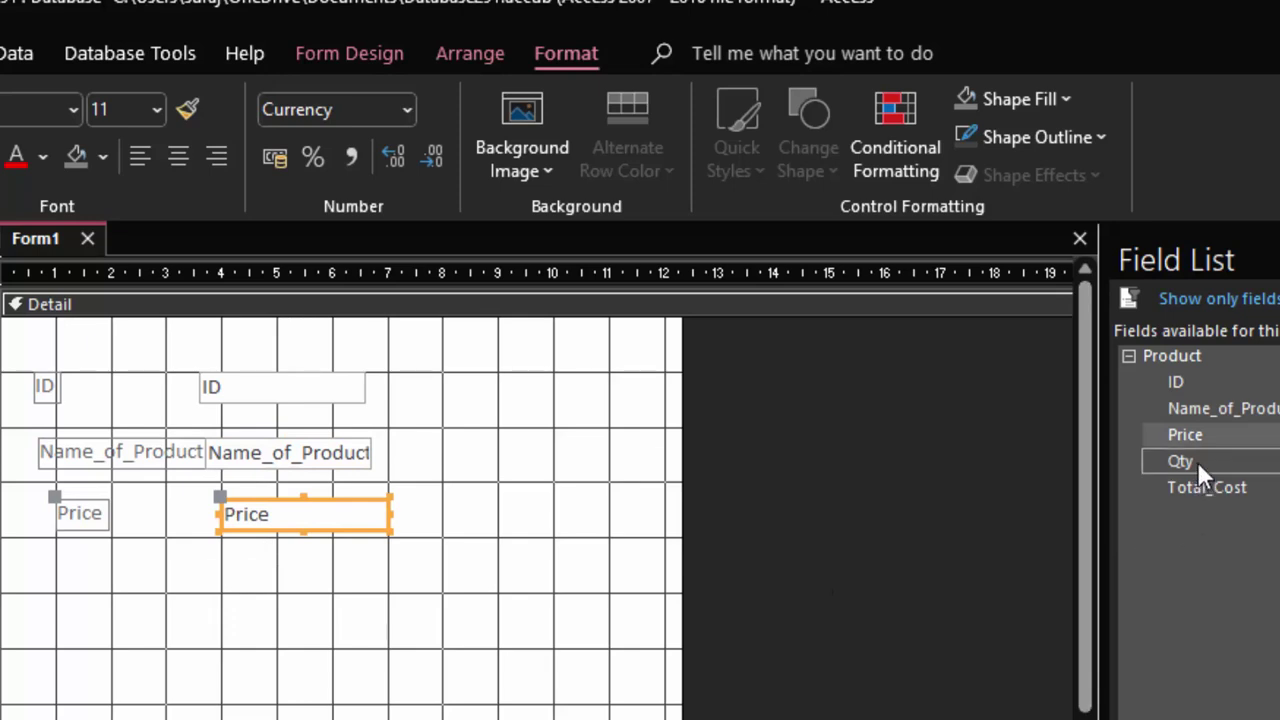
left_click_drag(1182, 463, 258, 578)
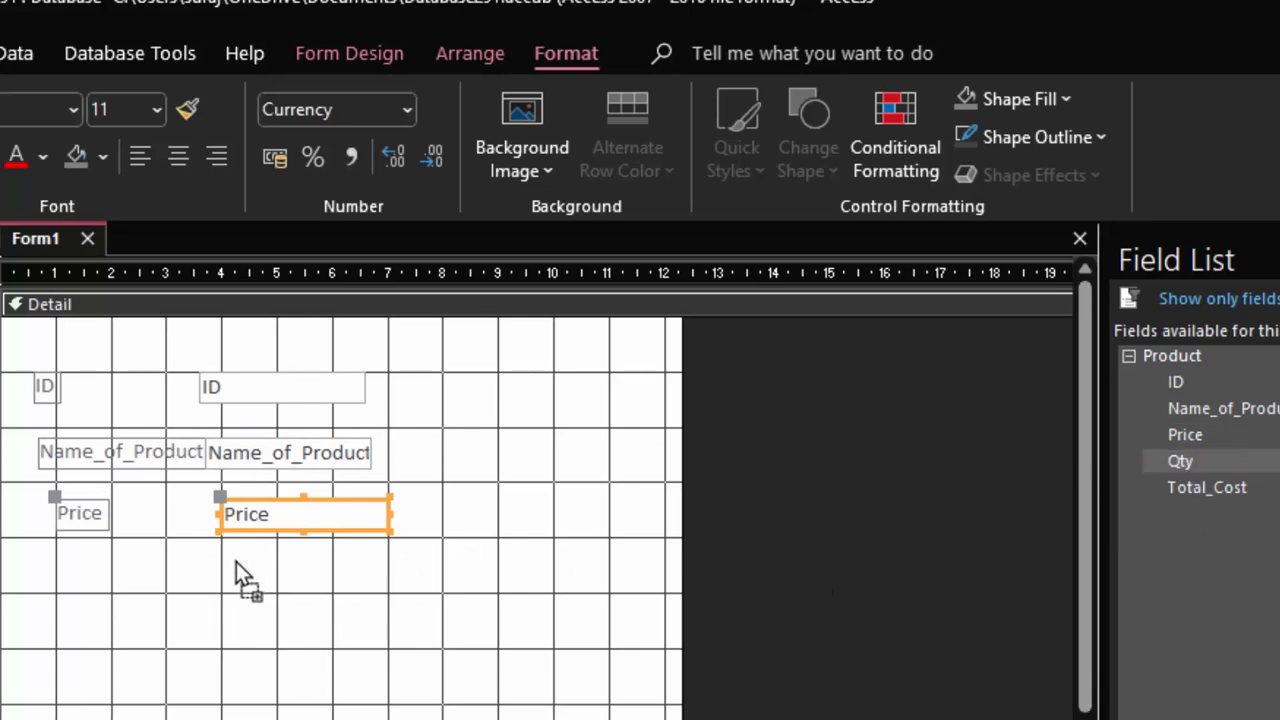
left_click_drag(224, 558, 224, 558)
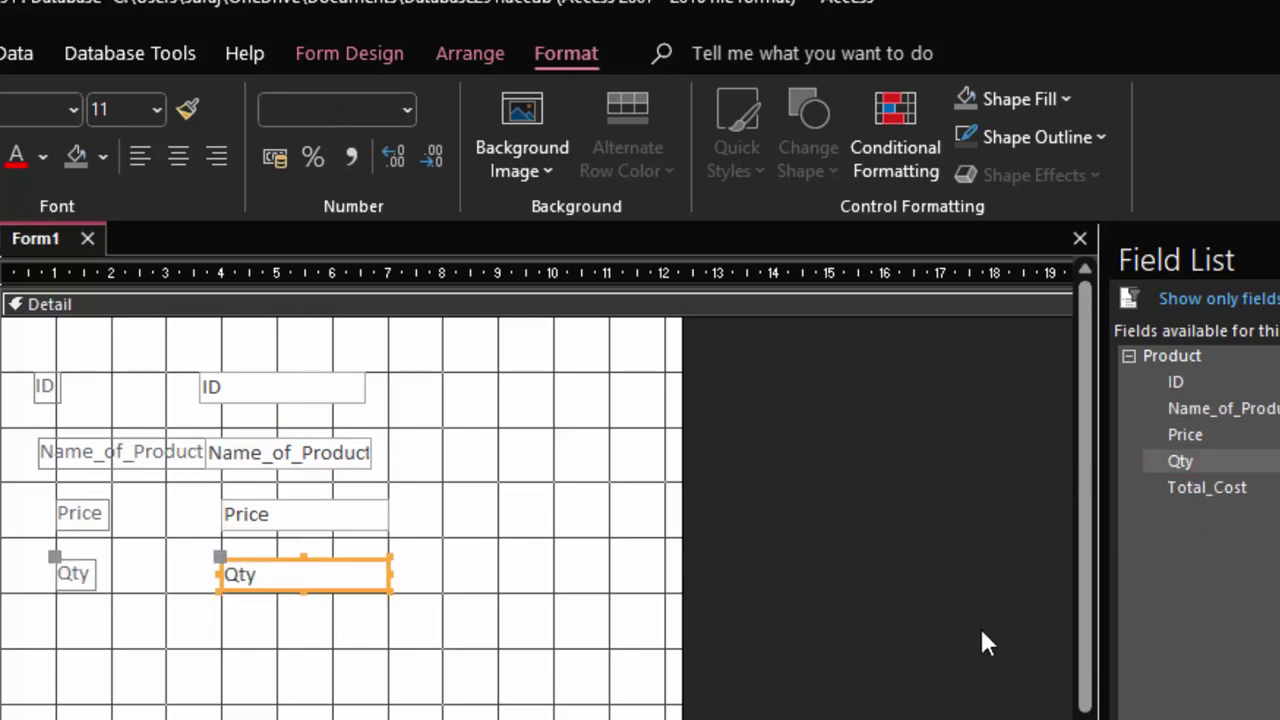
left_click_drag(1231, 494, 422, 635)
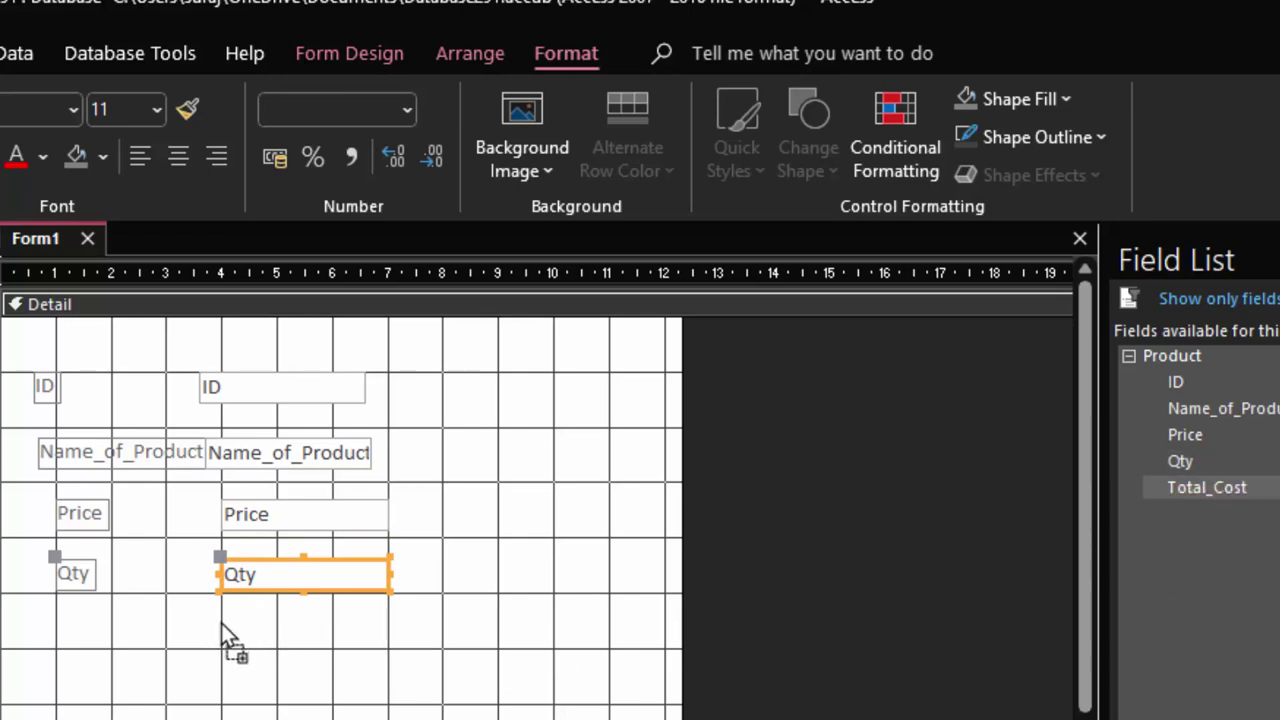
left_click_drag(252, 624, 220, 620)
- Resize the Name_of_Product label and widen its text box to fit
left_click(263, 462)
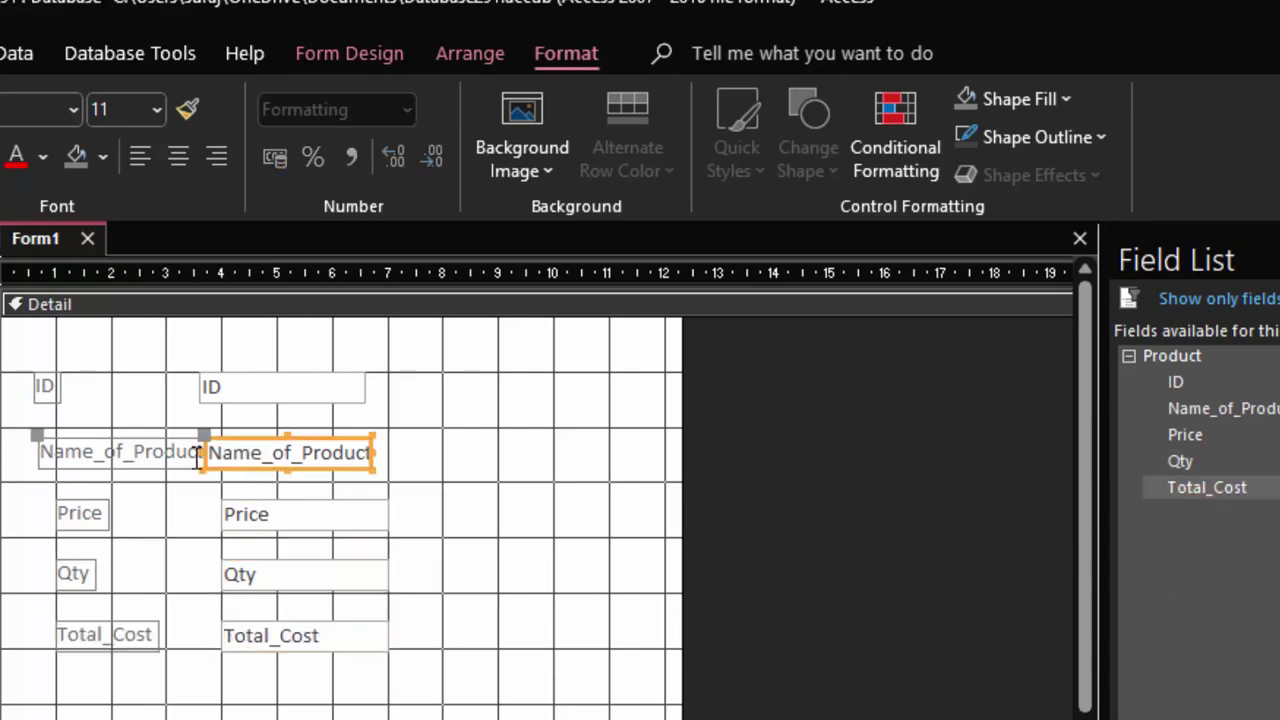
left_click(100, 460)
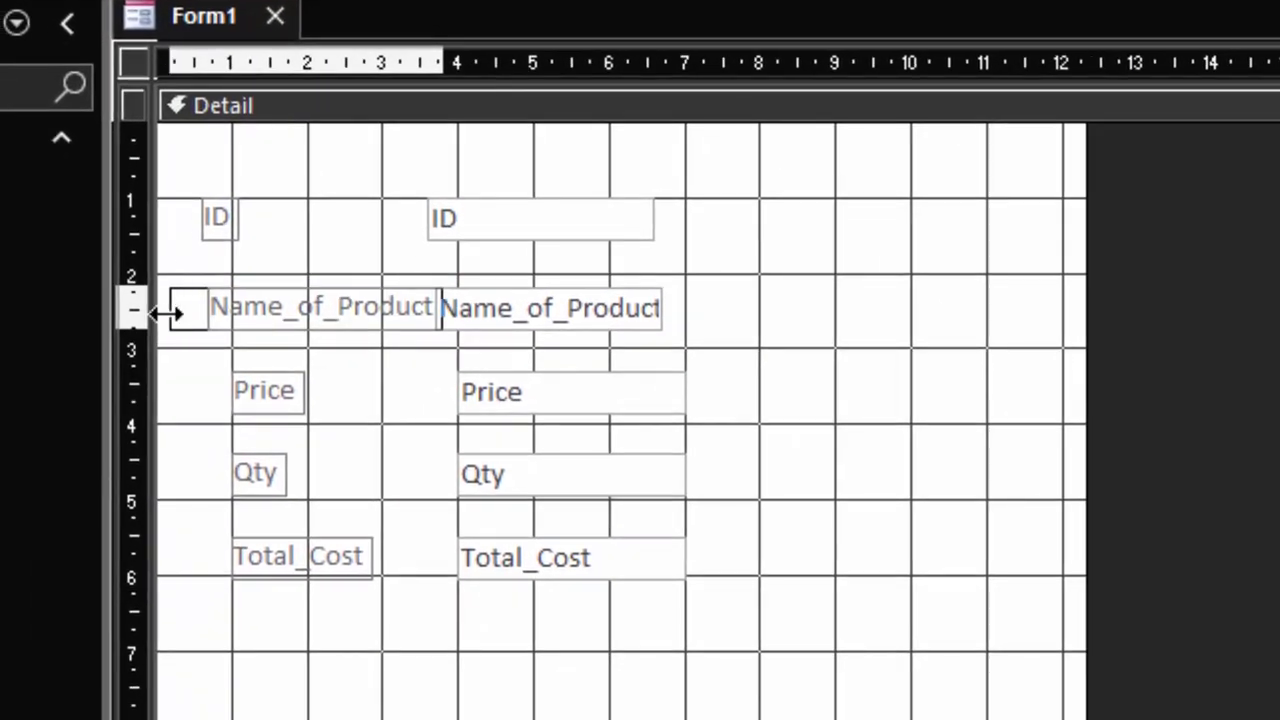
left_click_drag(178, 313, 166, 313)
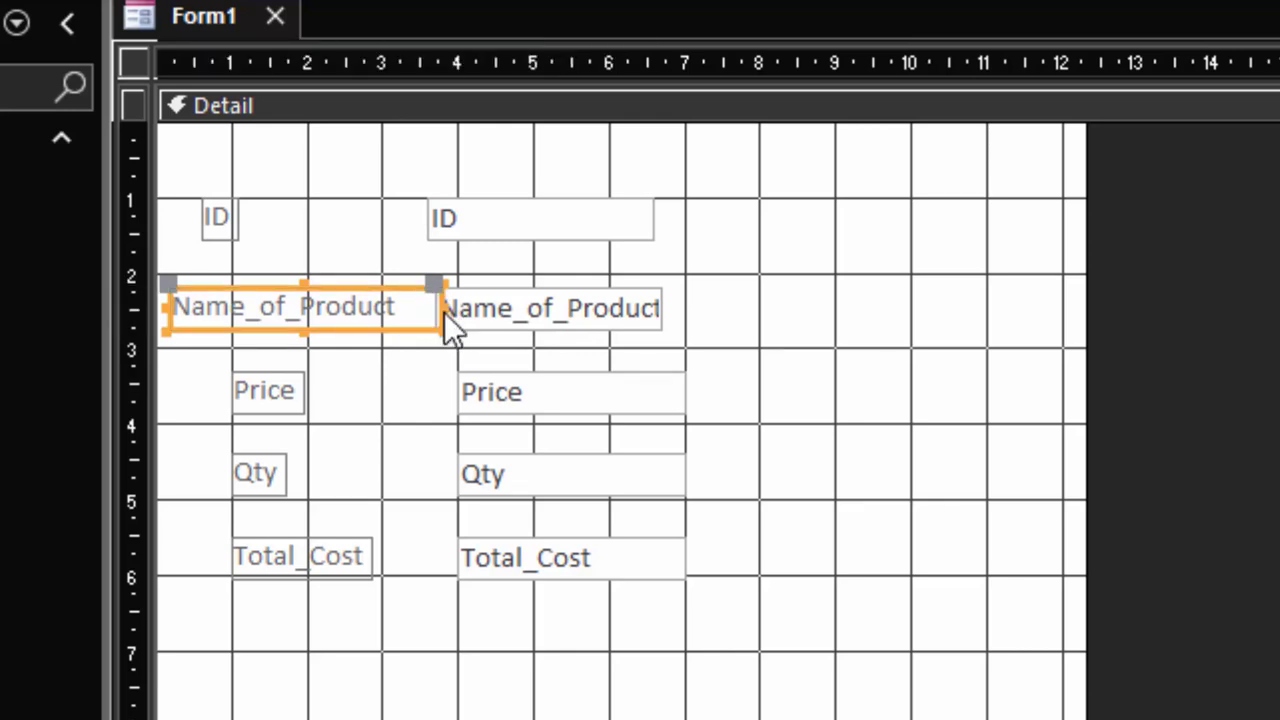
mouse_move(440, 310)
left_mouse_down()
mouse_move(413, 333)
mouse_move(423, 337)
left_mouse_up()
left_click(580, 300)
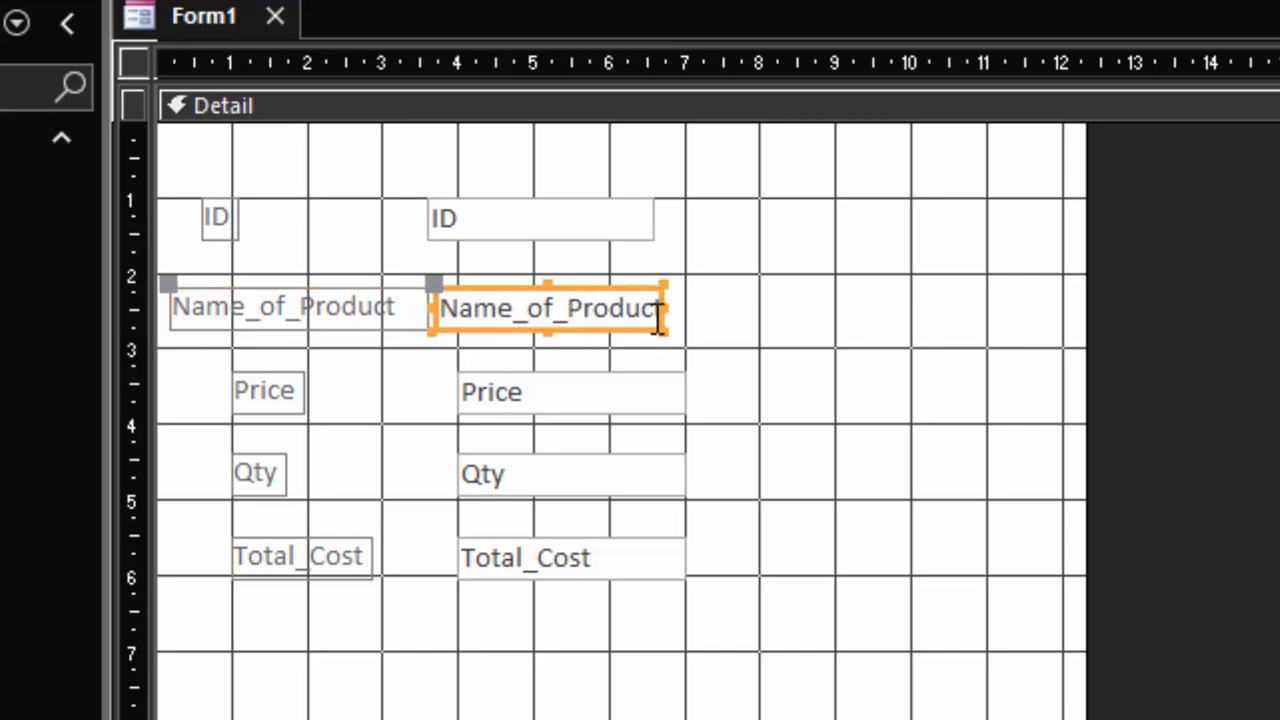
left_click_drag(663, 311, 710, 311)
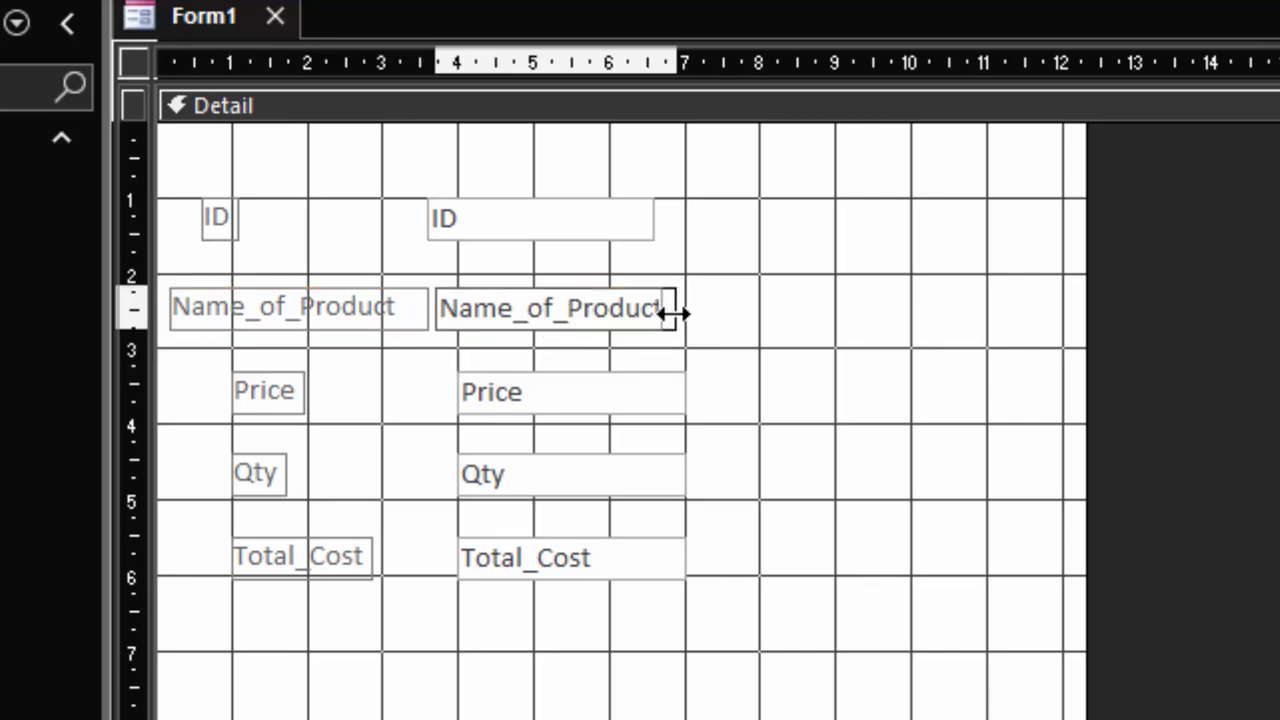
left_click(680, 698)
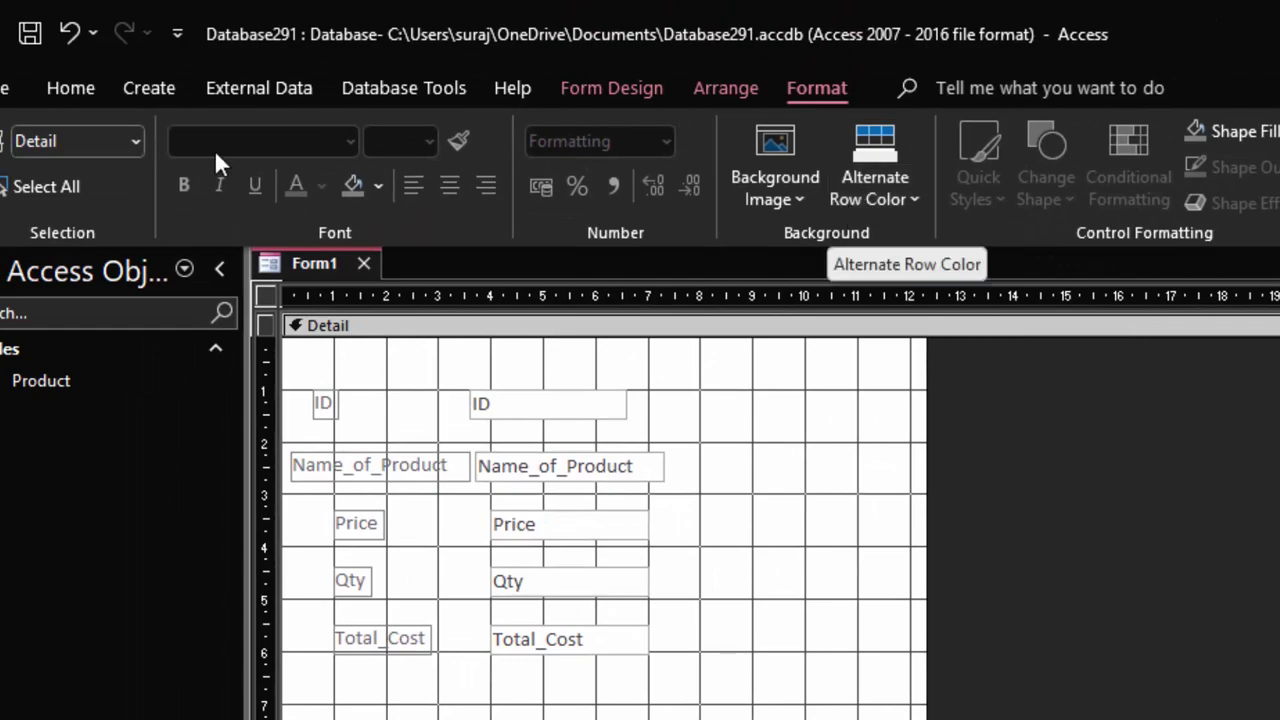
- Fill the Detail section background with light peach
left_click(66, 88)
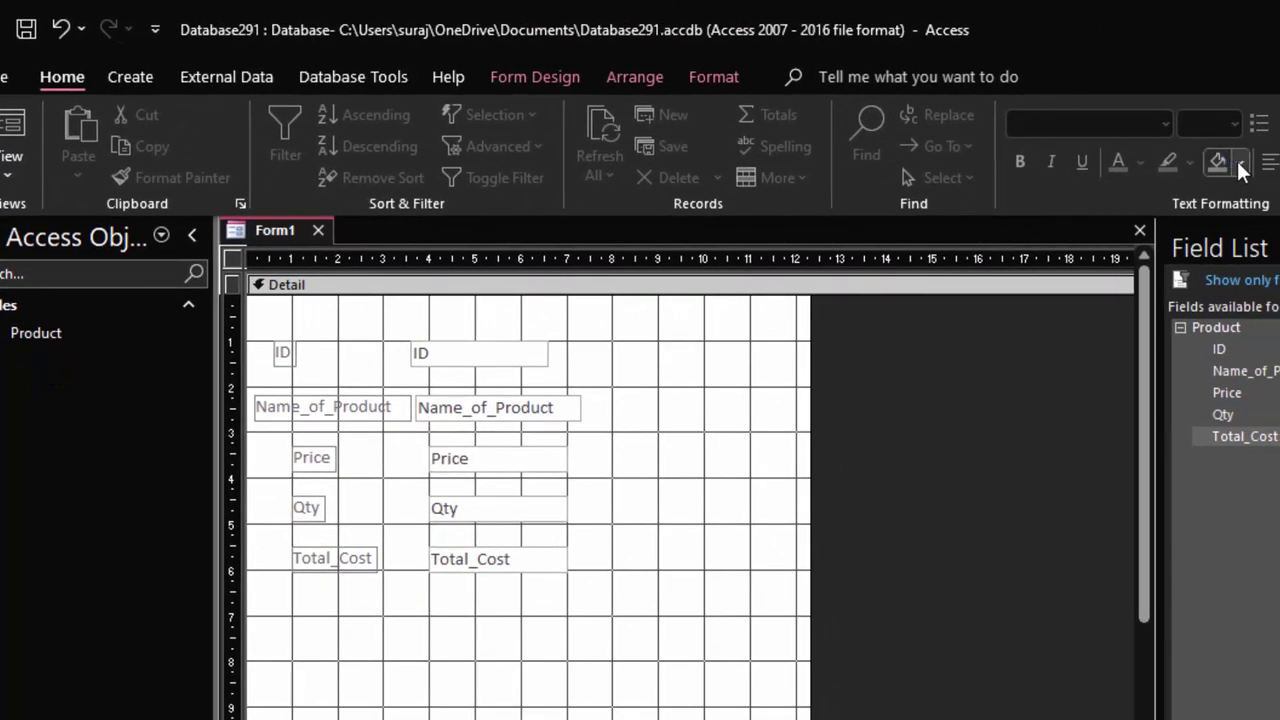
left_click(1240, 162)
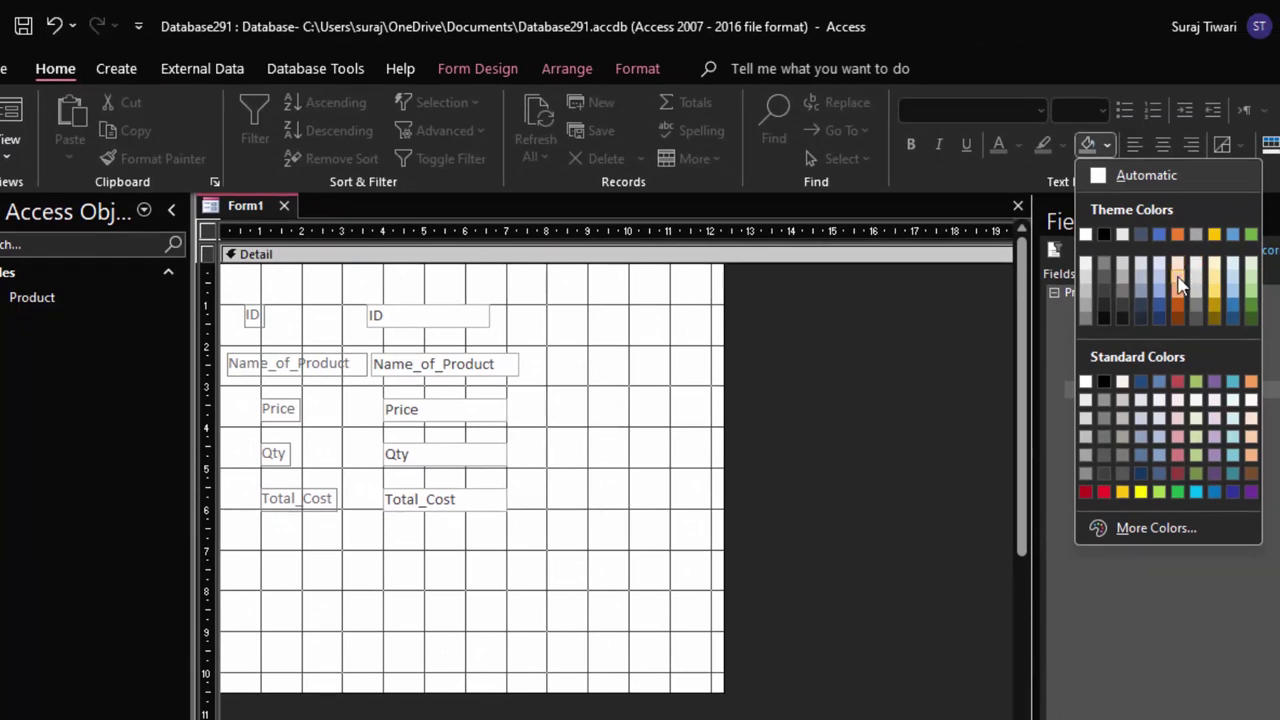
left_click(1178, 280)
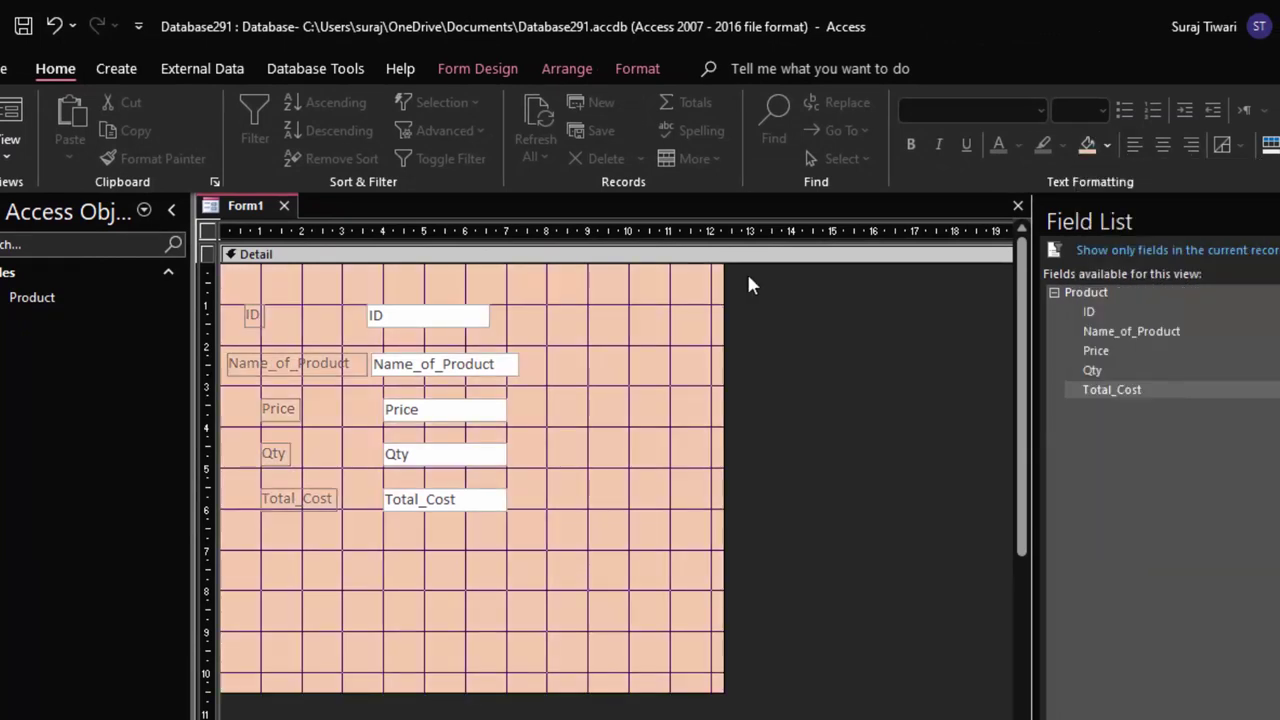
- Make all labels and text boxes black bold text
left_click_drag(482, 594, 232, 309)
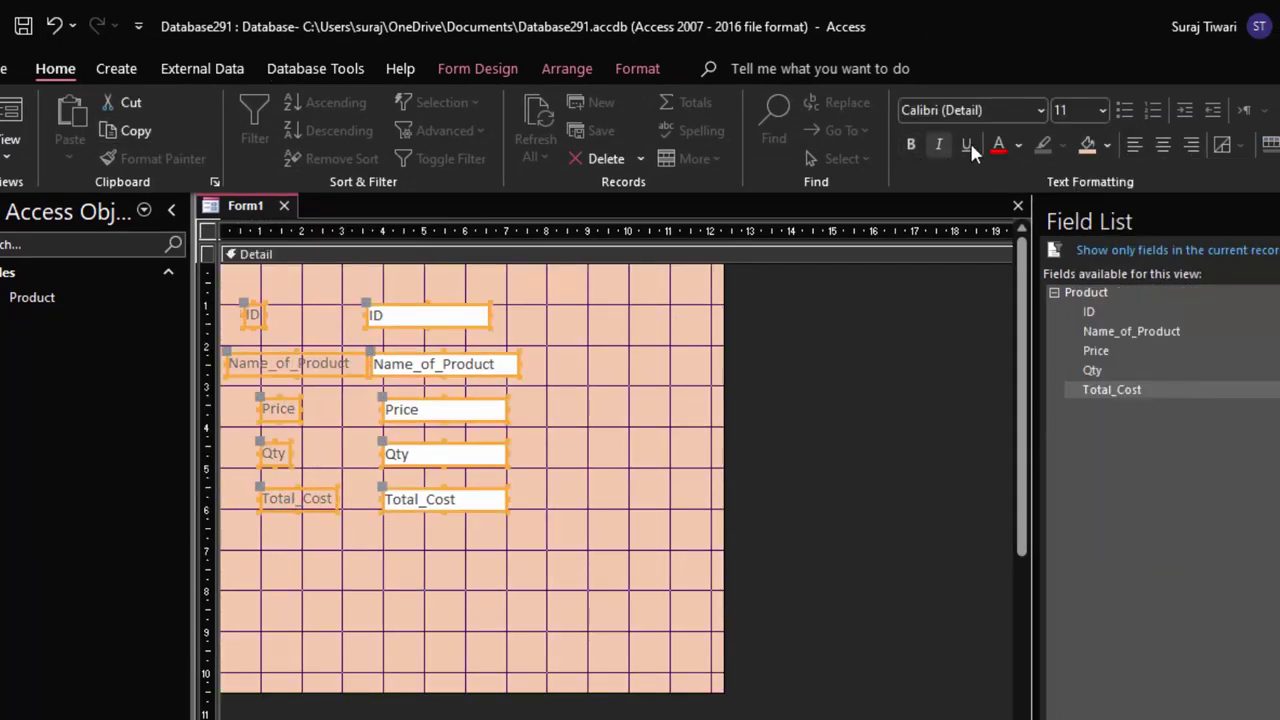
left_click(1020, 143)
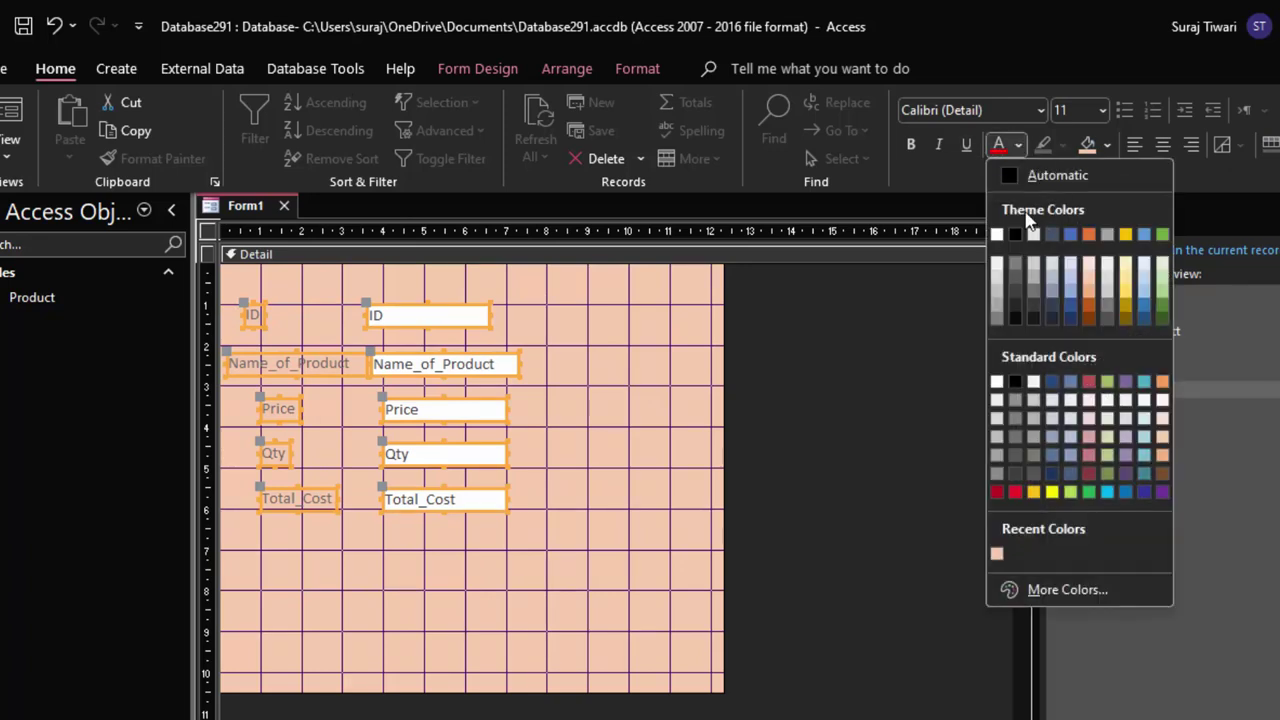
left_click(1017, 235)
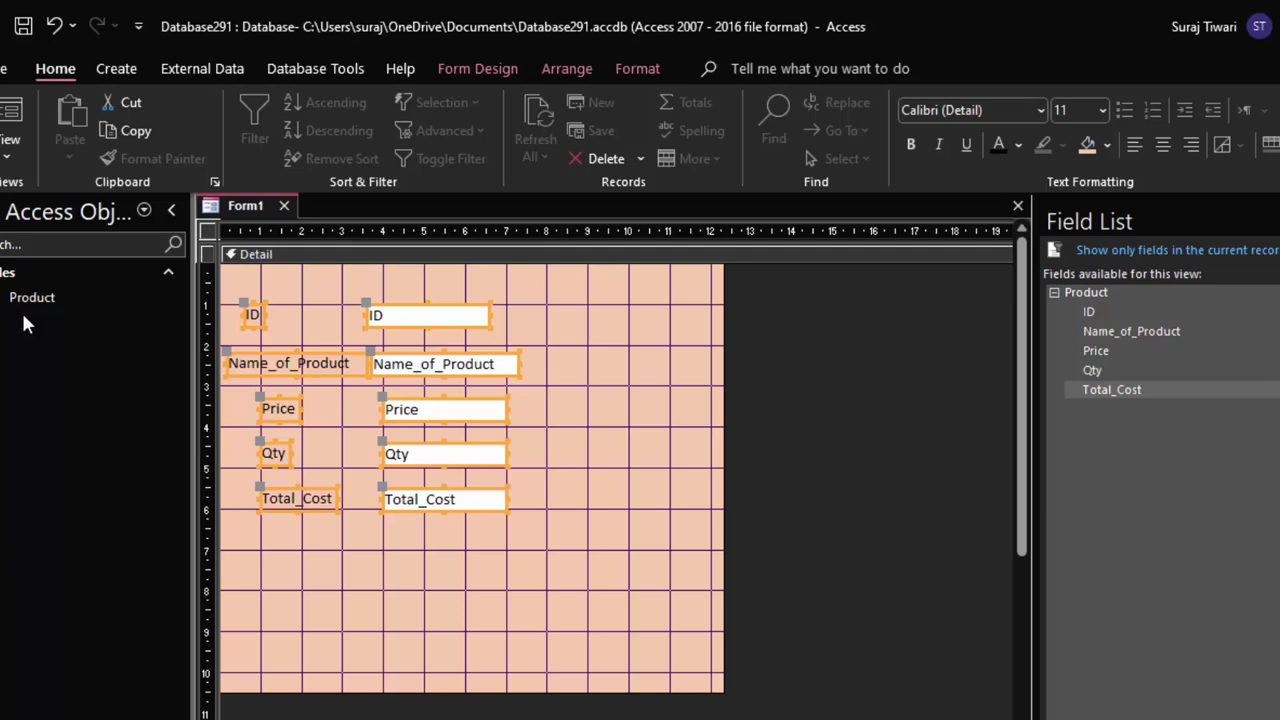
key("ctrl+b")
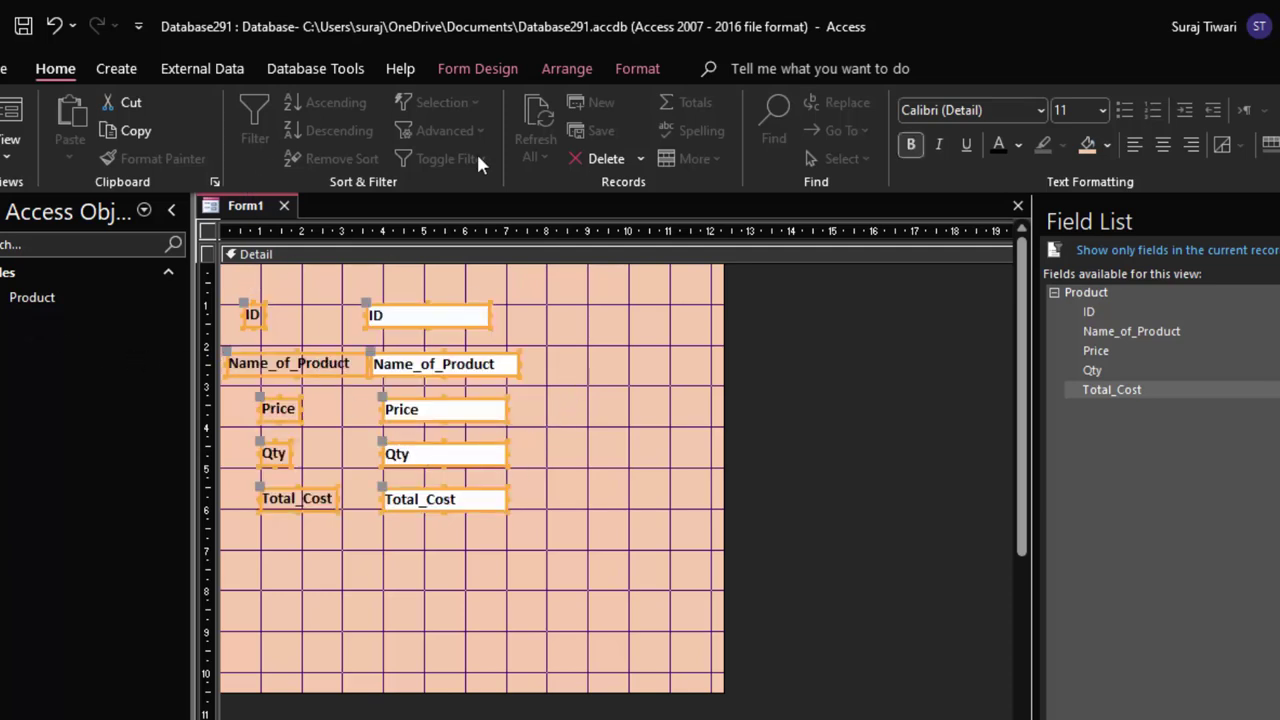
left_click(494, 64)
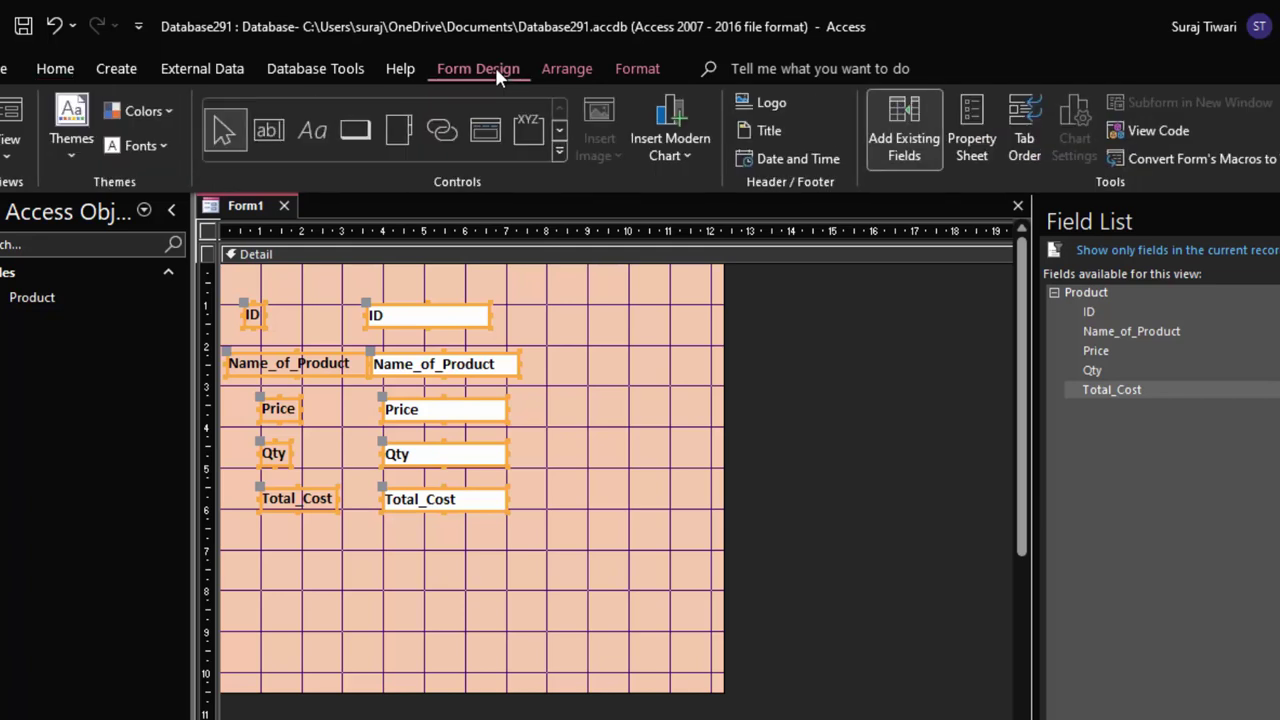
- Preview Form1 in Form View, then return to Design View
left_click(17, 115)
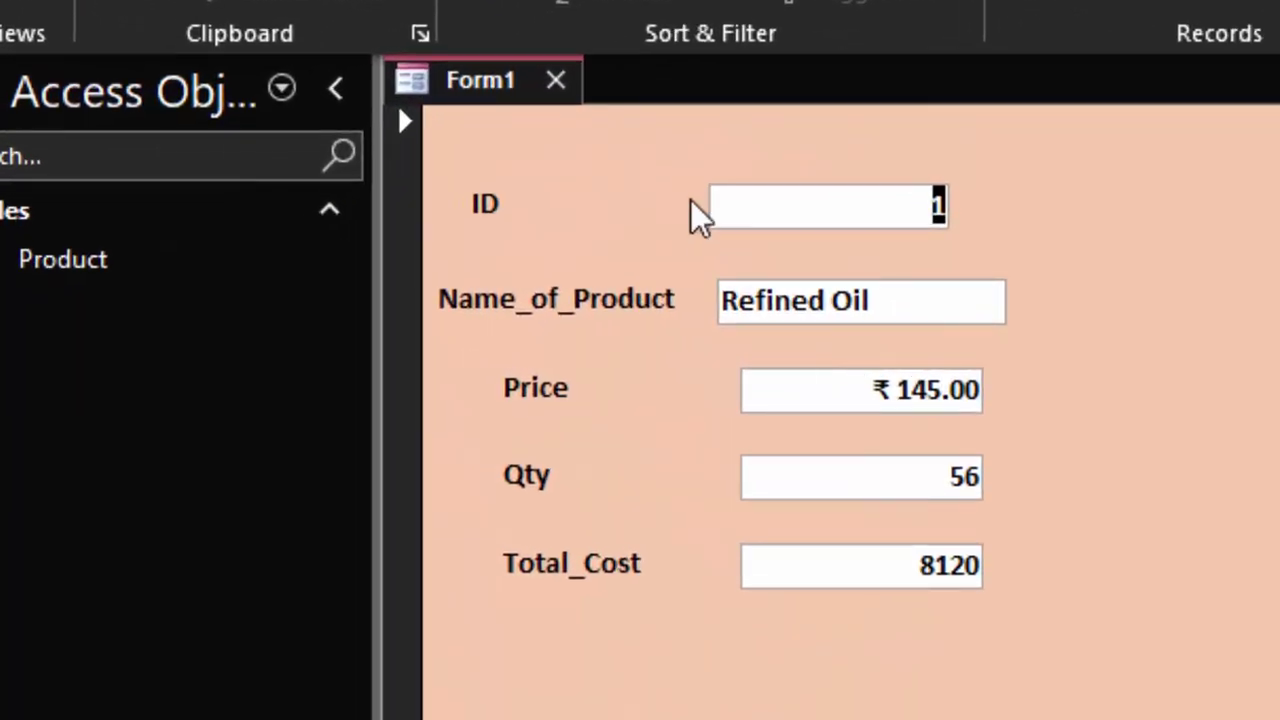
left_click(38, 8)
left_click(150, 244)
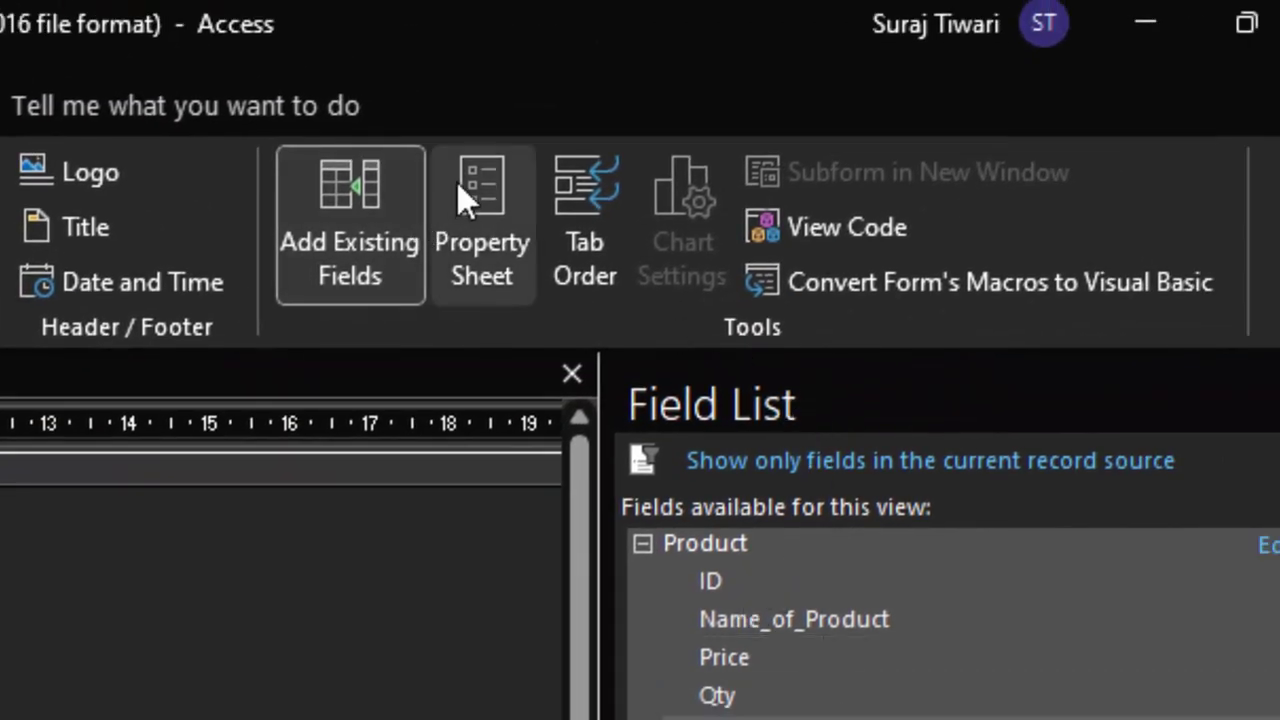
- Set the form's Pop Up property to Yes and test it as a pop-up window
left_click(468, 210)
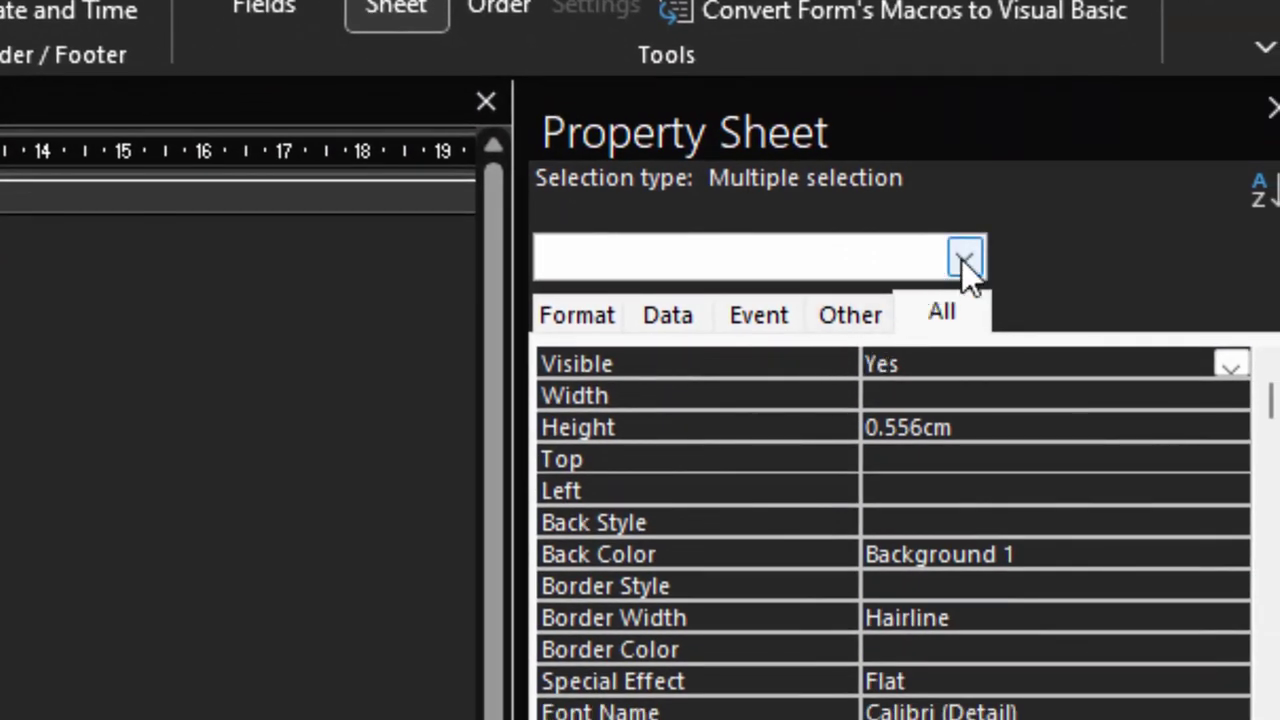
left_click(962, 260)
left_click(790, 322)
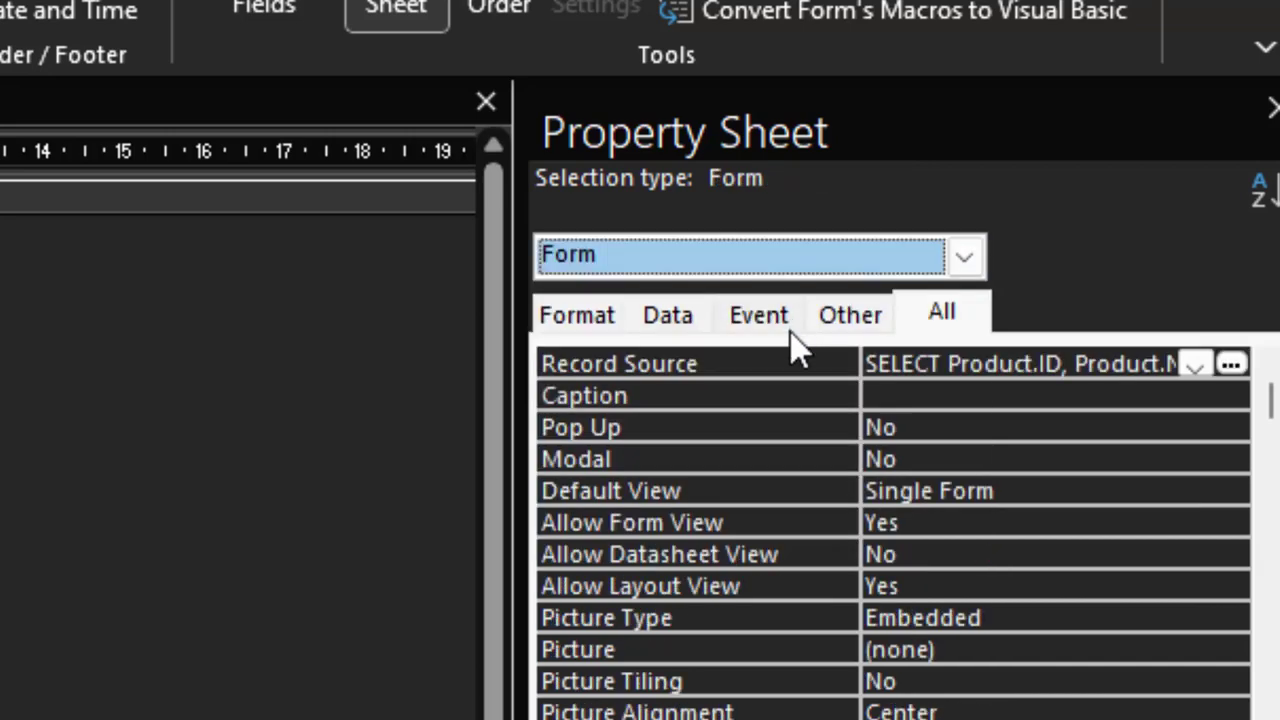
left_click(952, 432)
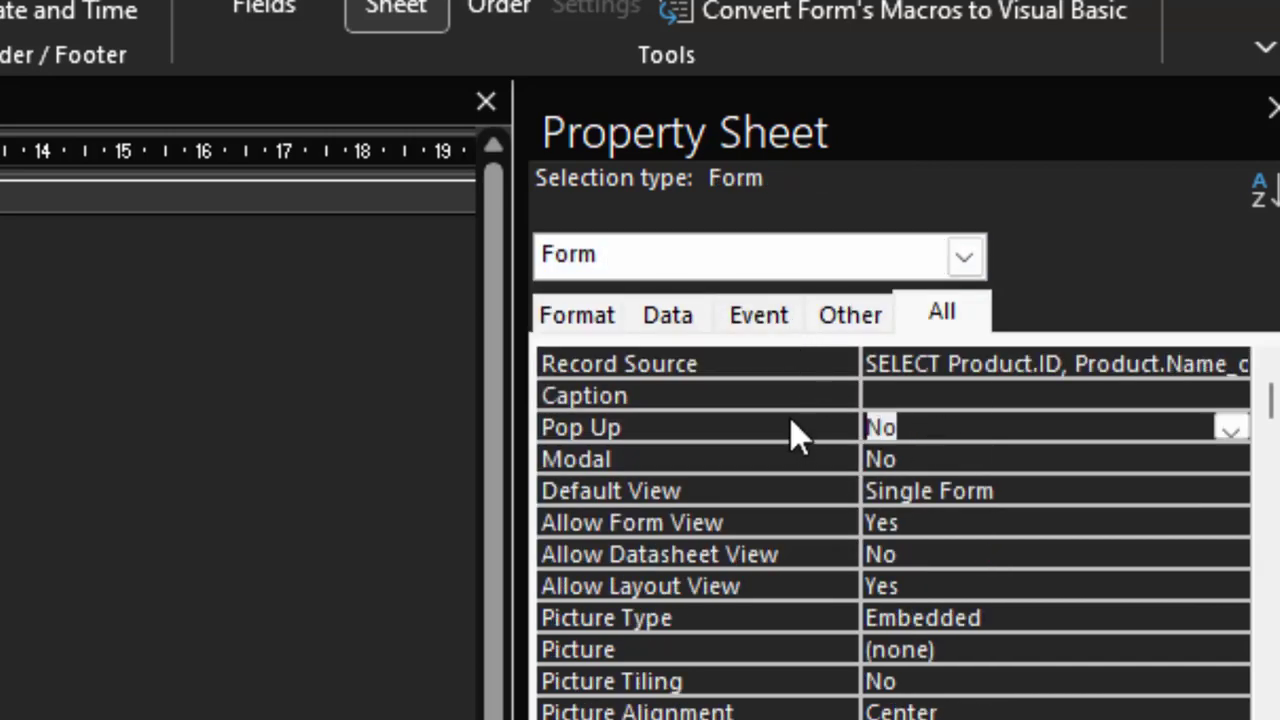
key("BackSpace")
type("yes")
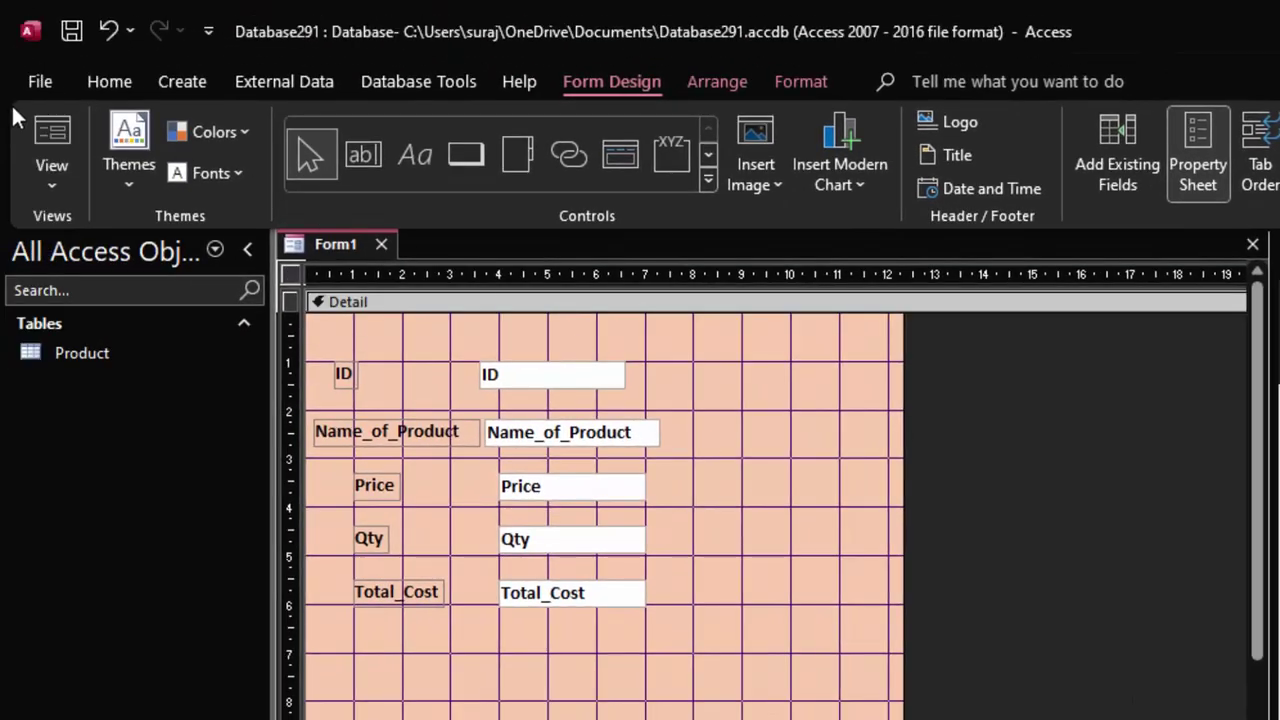
left_click(52, 140)
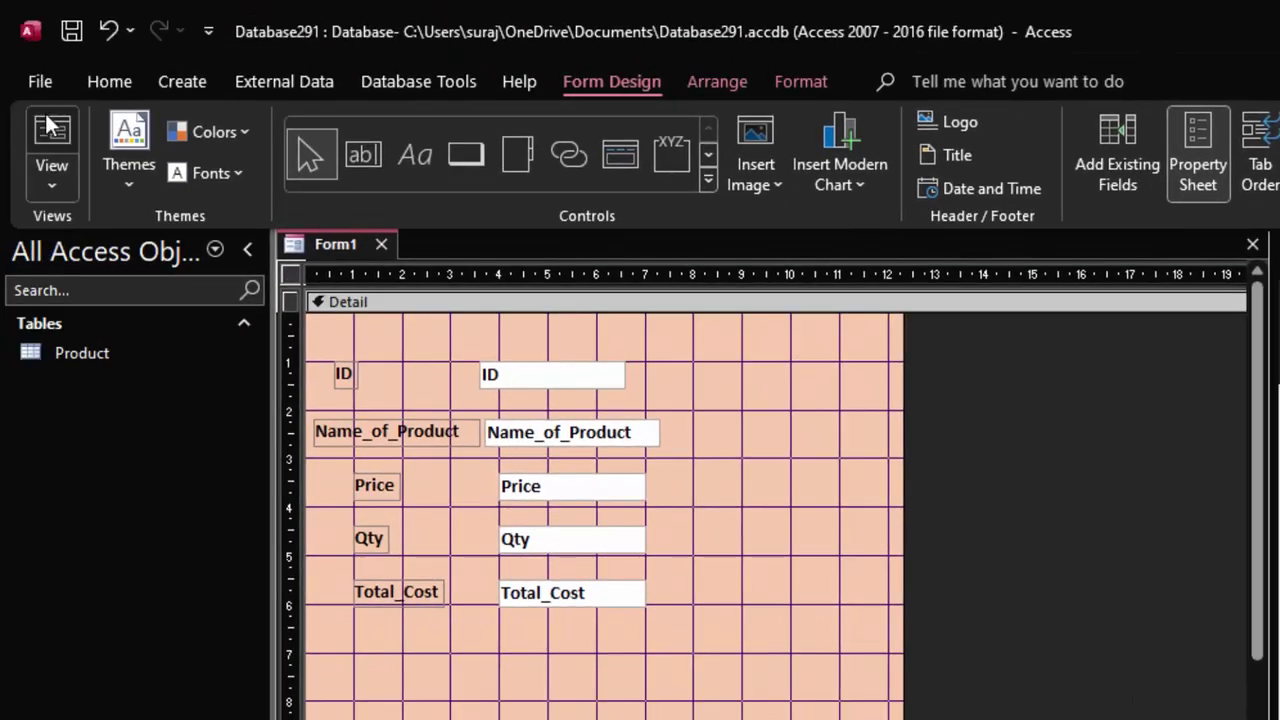
left_click_drag(660, 294, 716, 180)
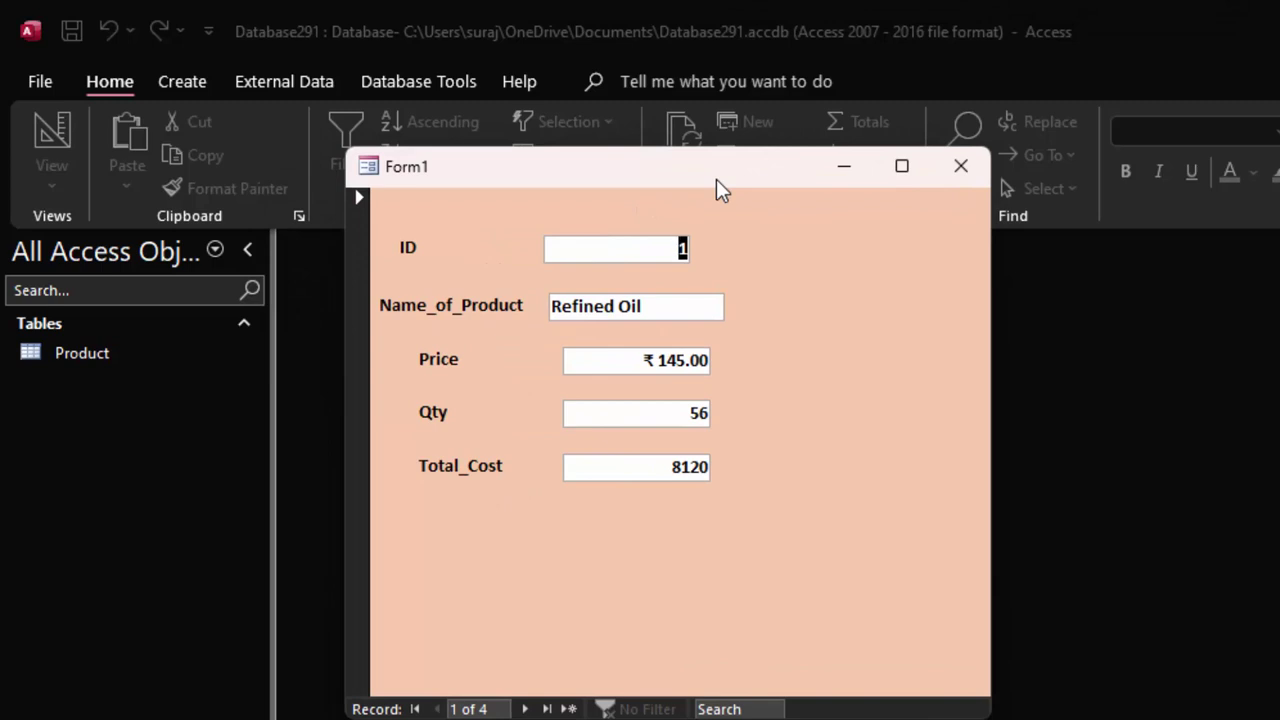
- Save the form as ProductF on closing, then reopen and close it
left_click(942, 166)
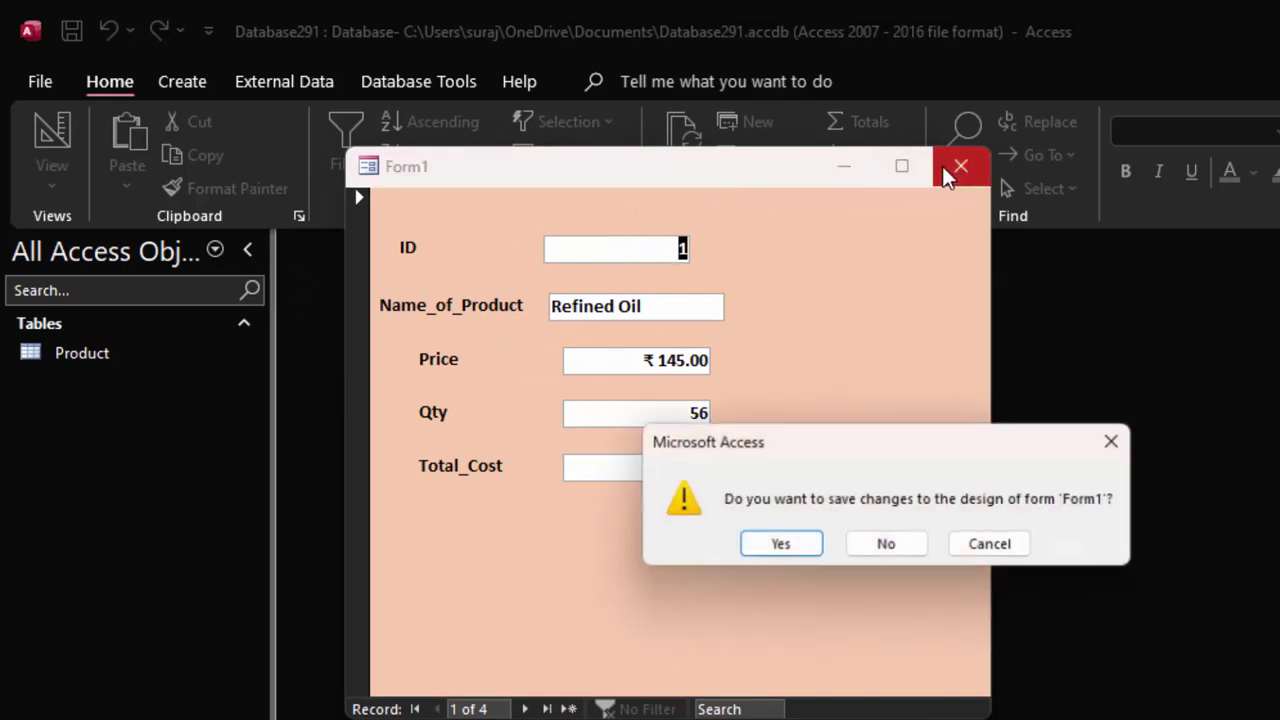
left_click(783, 553)
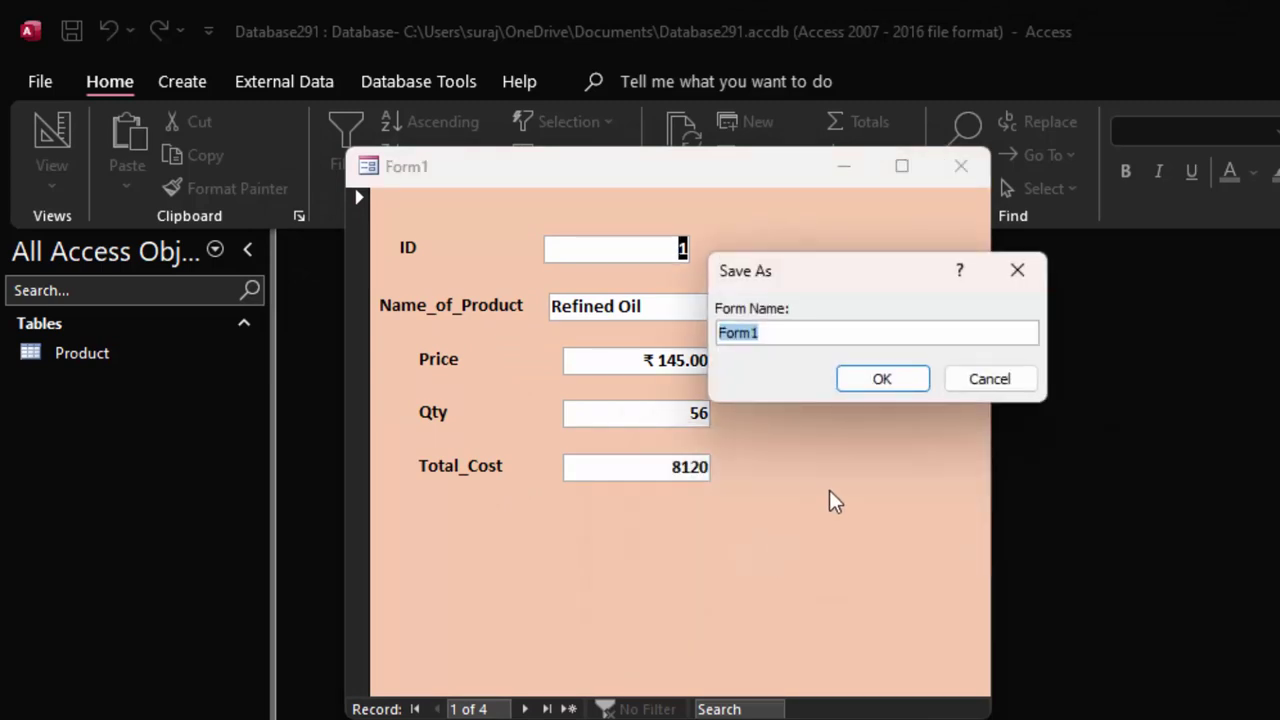
key("BackSpace")
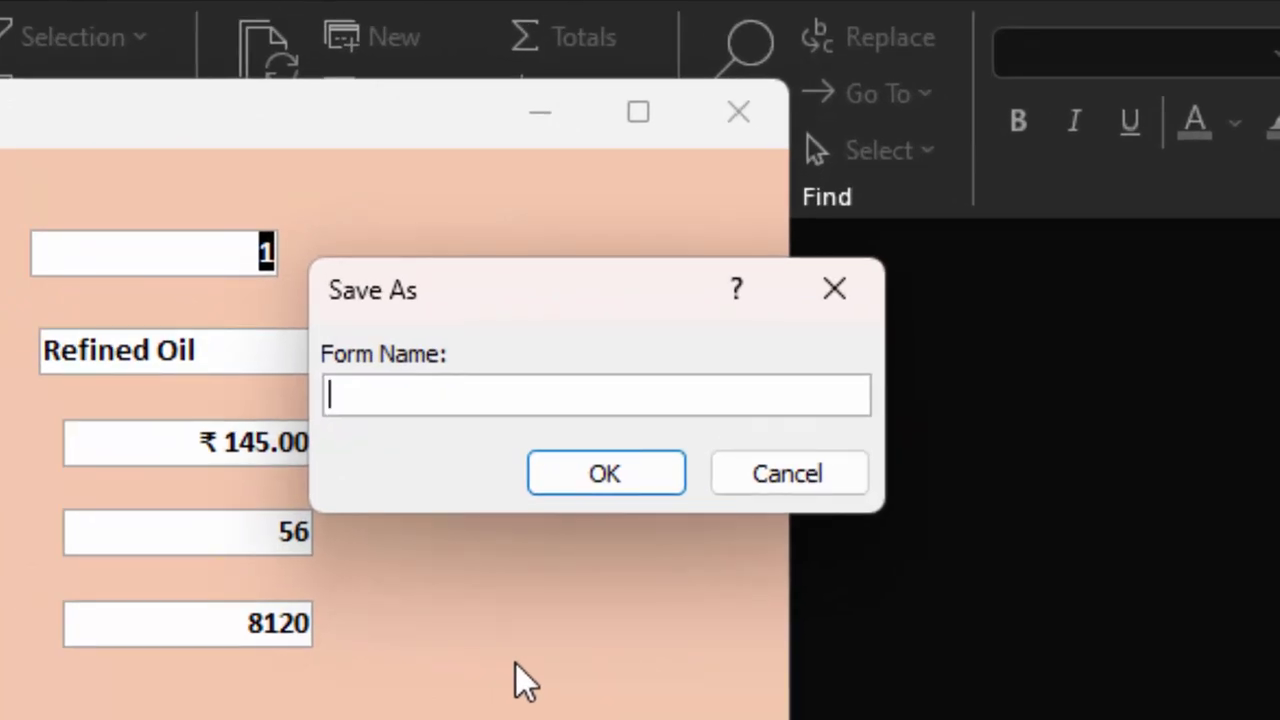
type("P")
type("roduct")
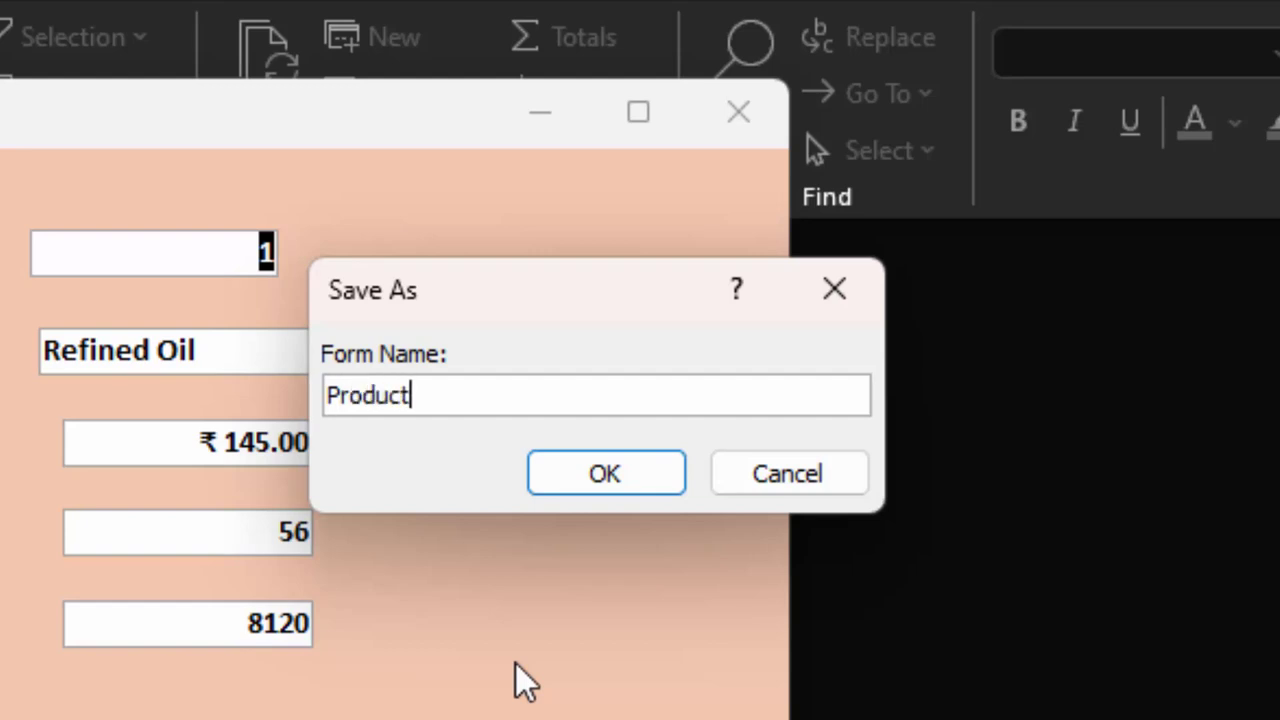
type("F")
key("Return")
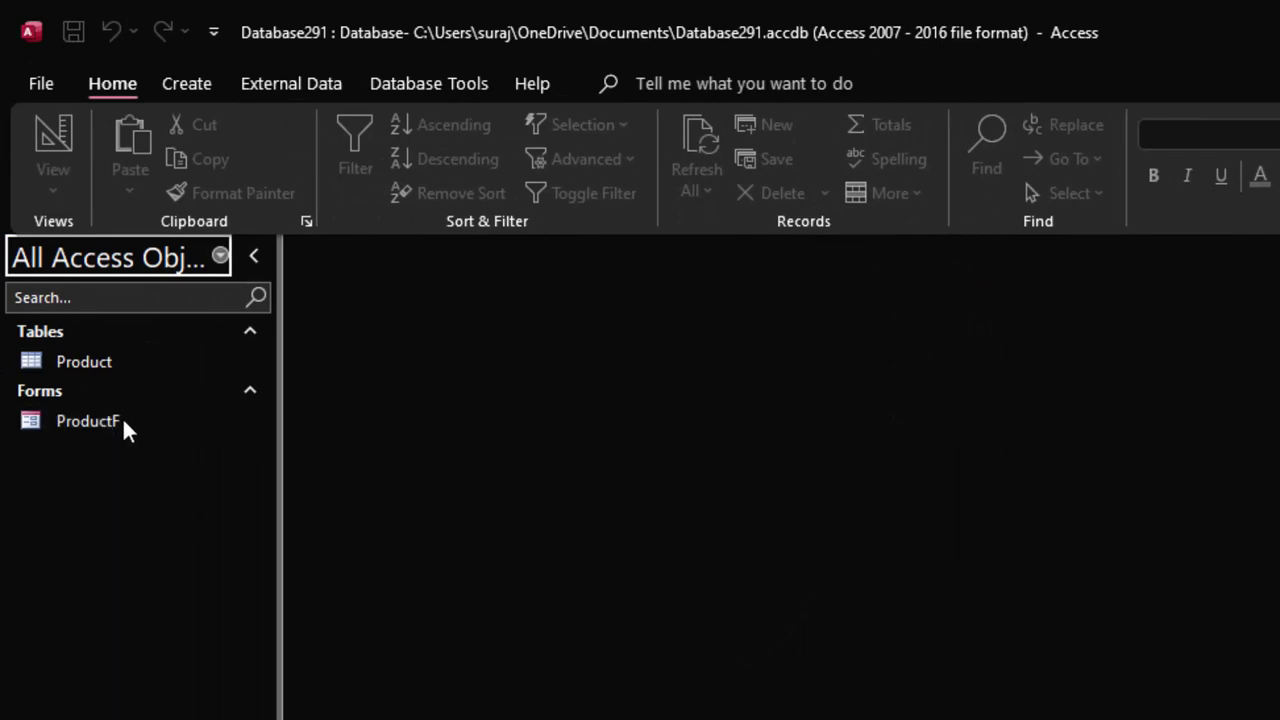
double_click(124, 424)
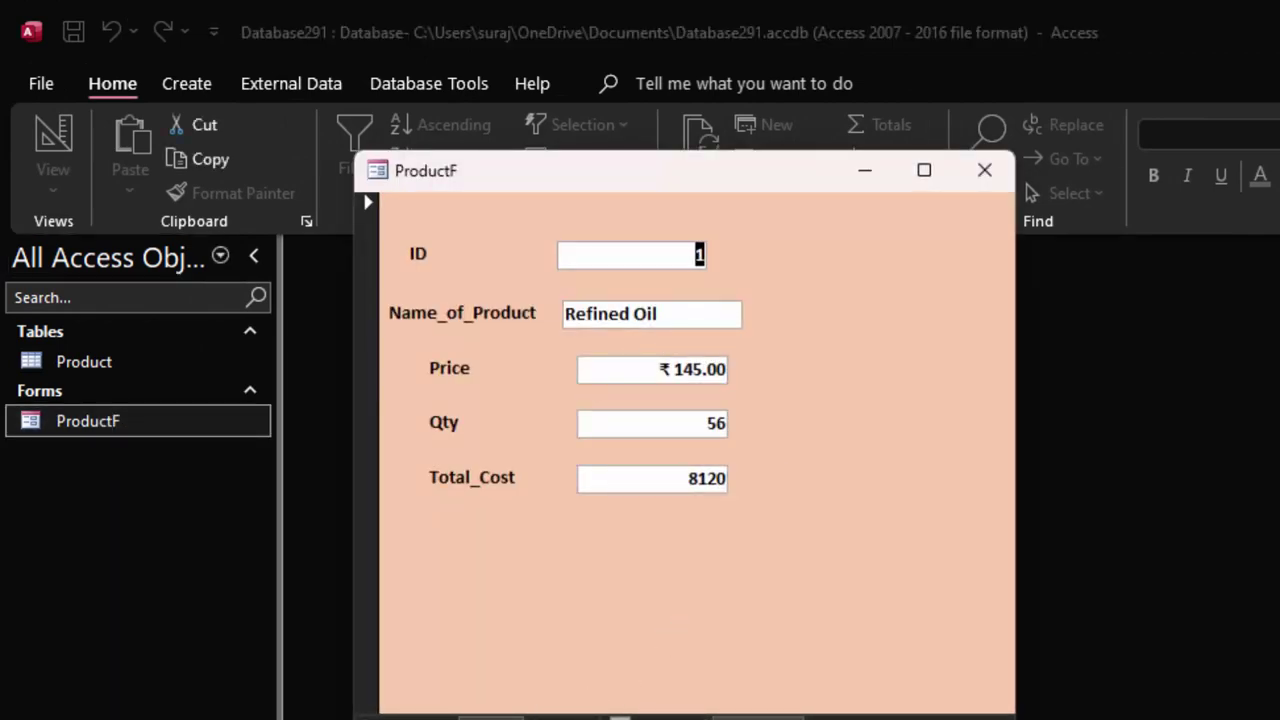
left_click(1001, 185)
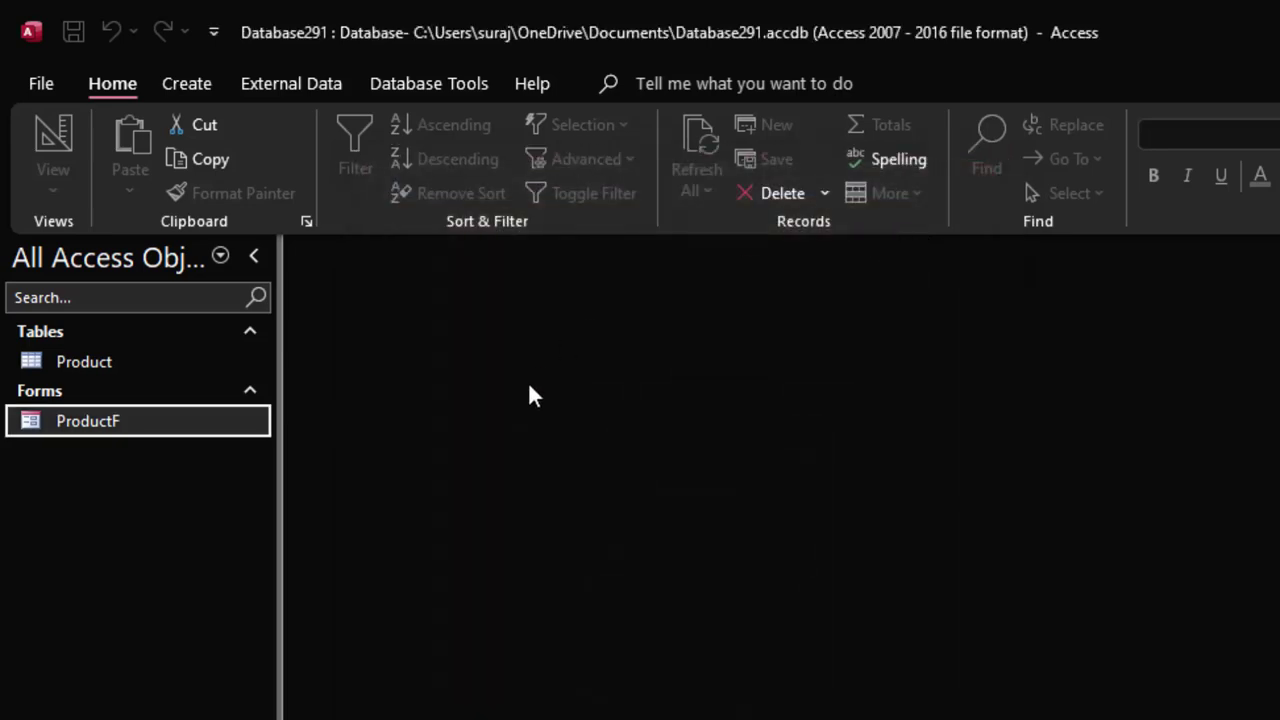
- Run the Simple Query Wizard on the Product table with all five fields as a detail query, opening its design
left_click(206, 80)
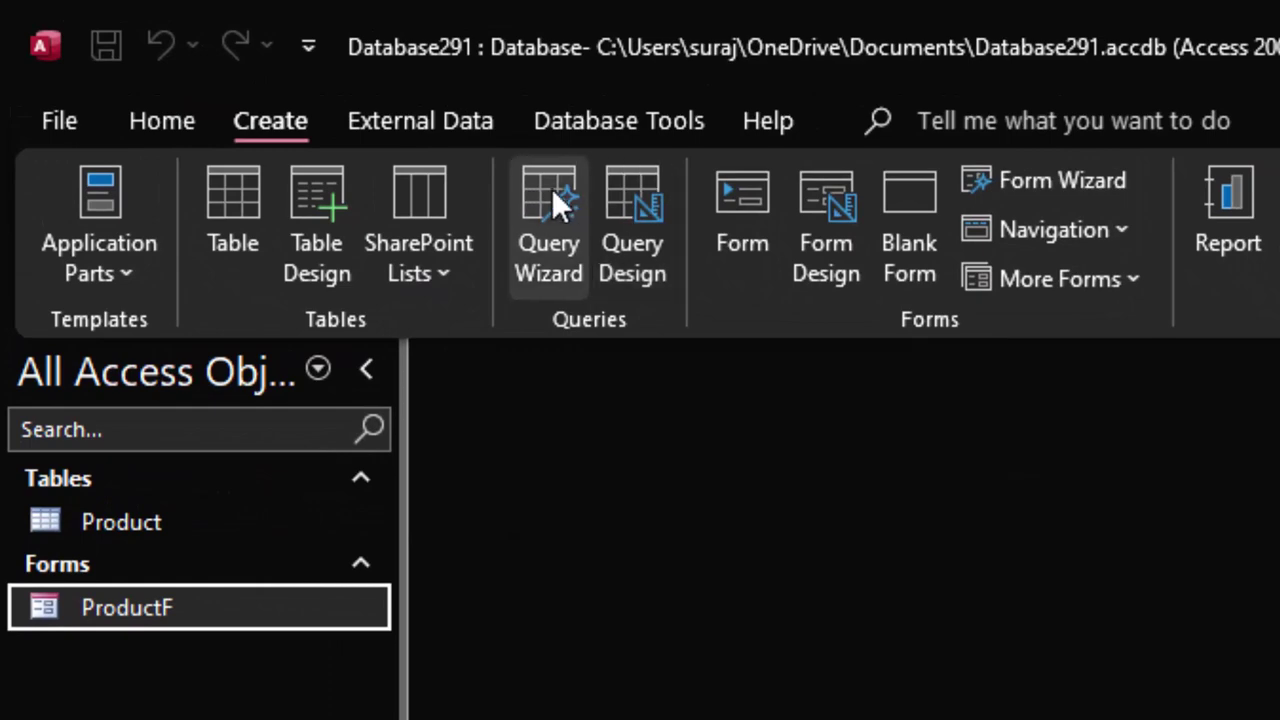
left_click(553, 195)
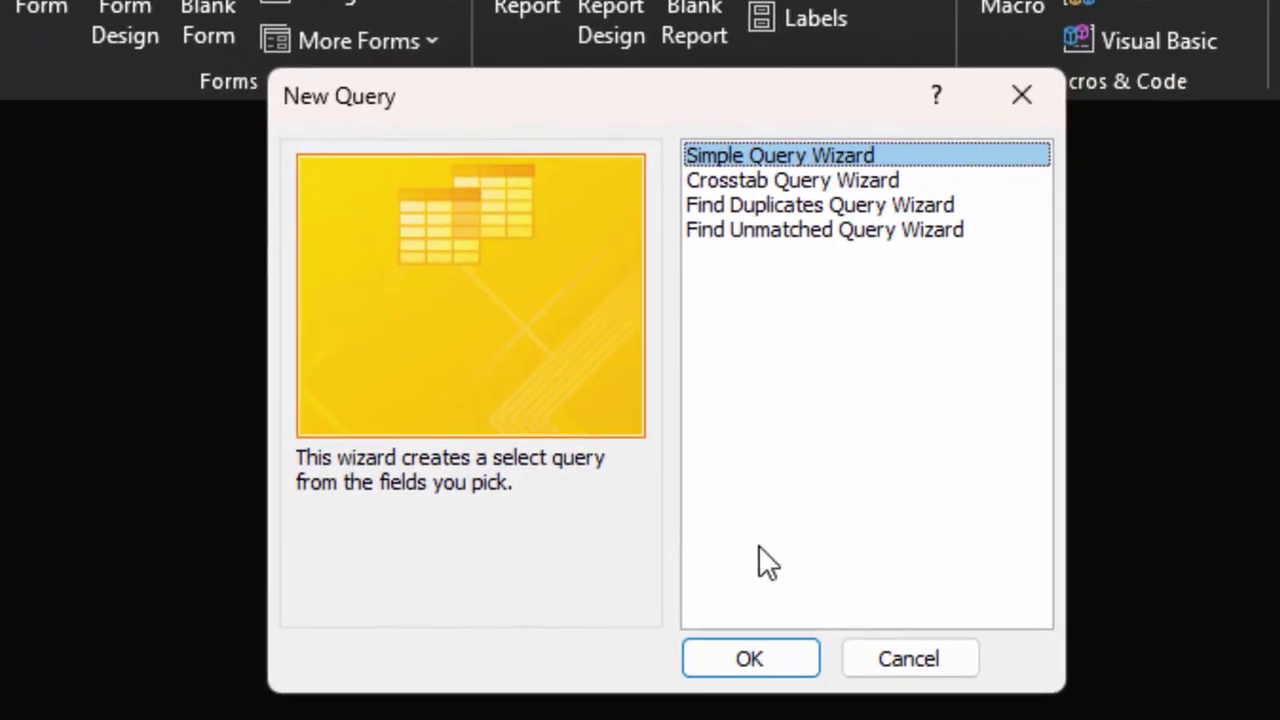
left_click(766, 662)
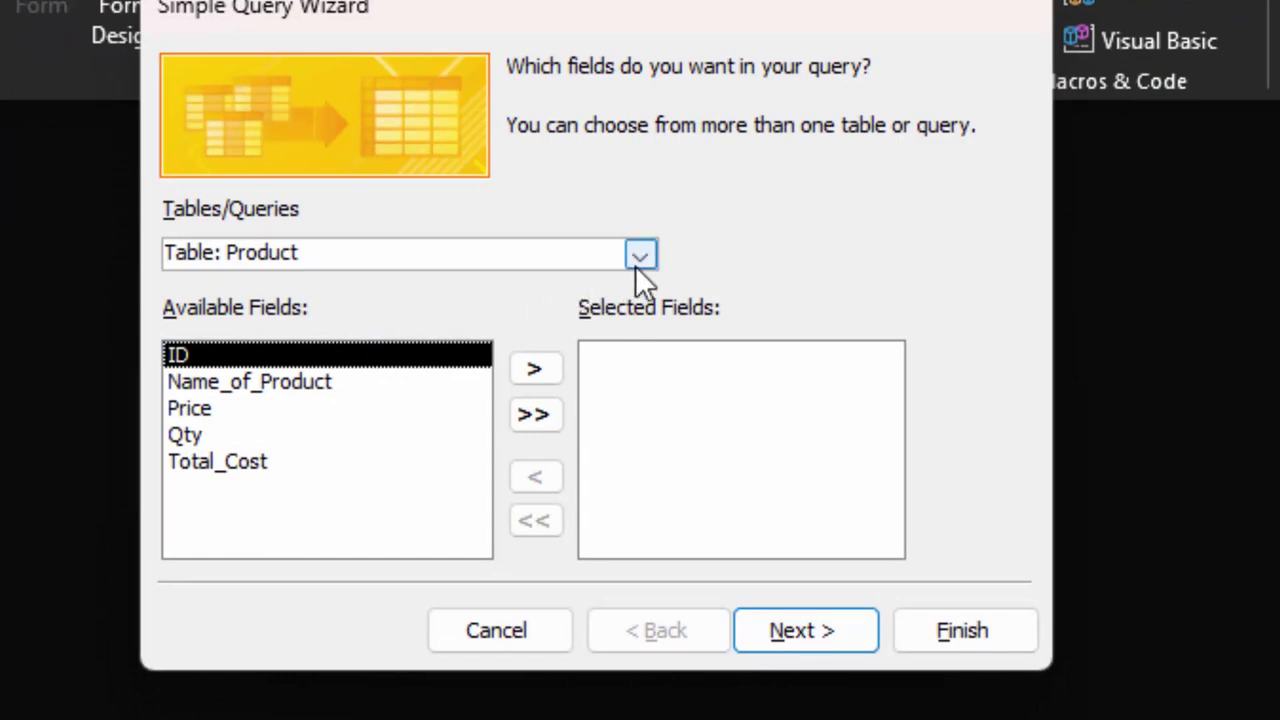
left_click(548, 414)
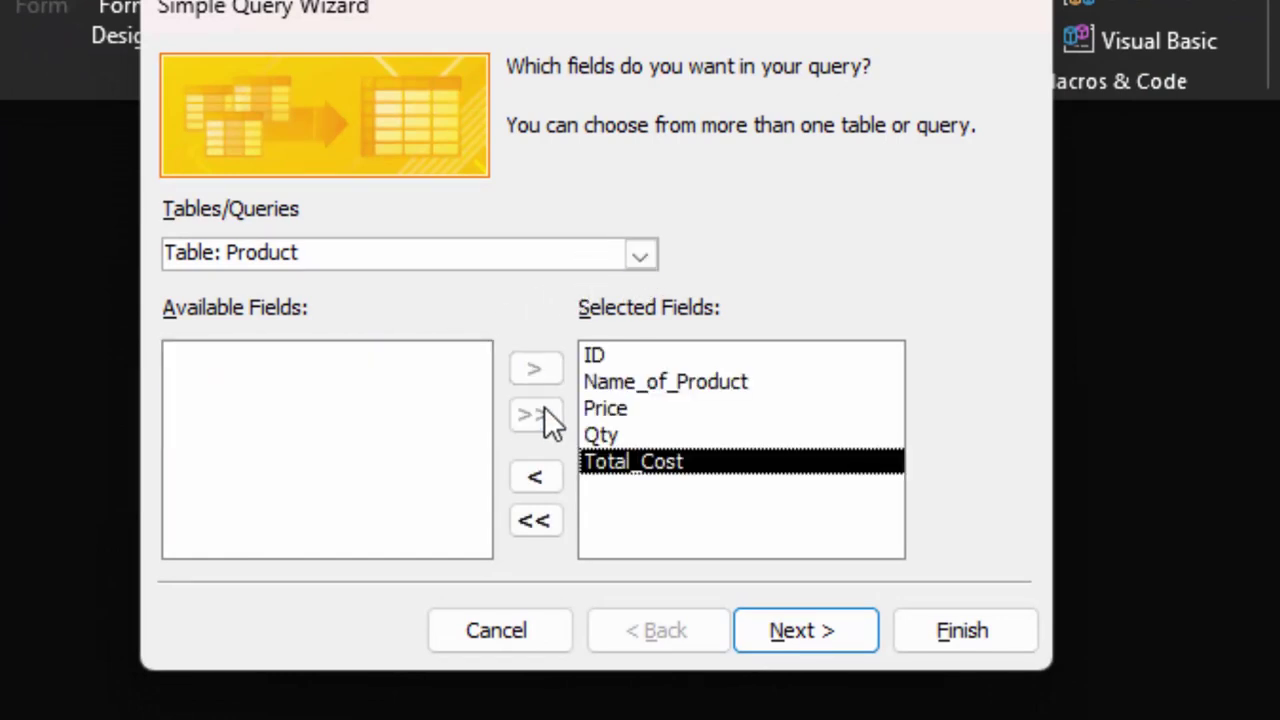
left_click(648, 254)
left_click(648, 254)
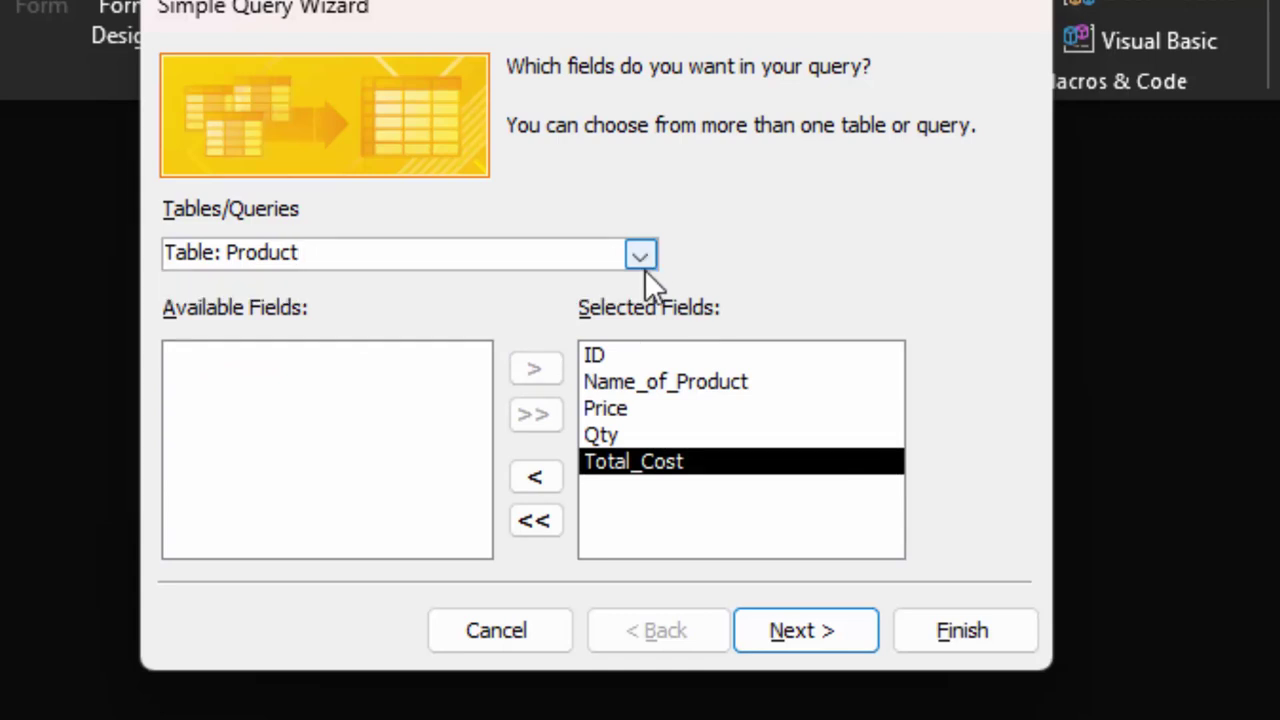
left_click(789, 632)
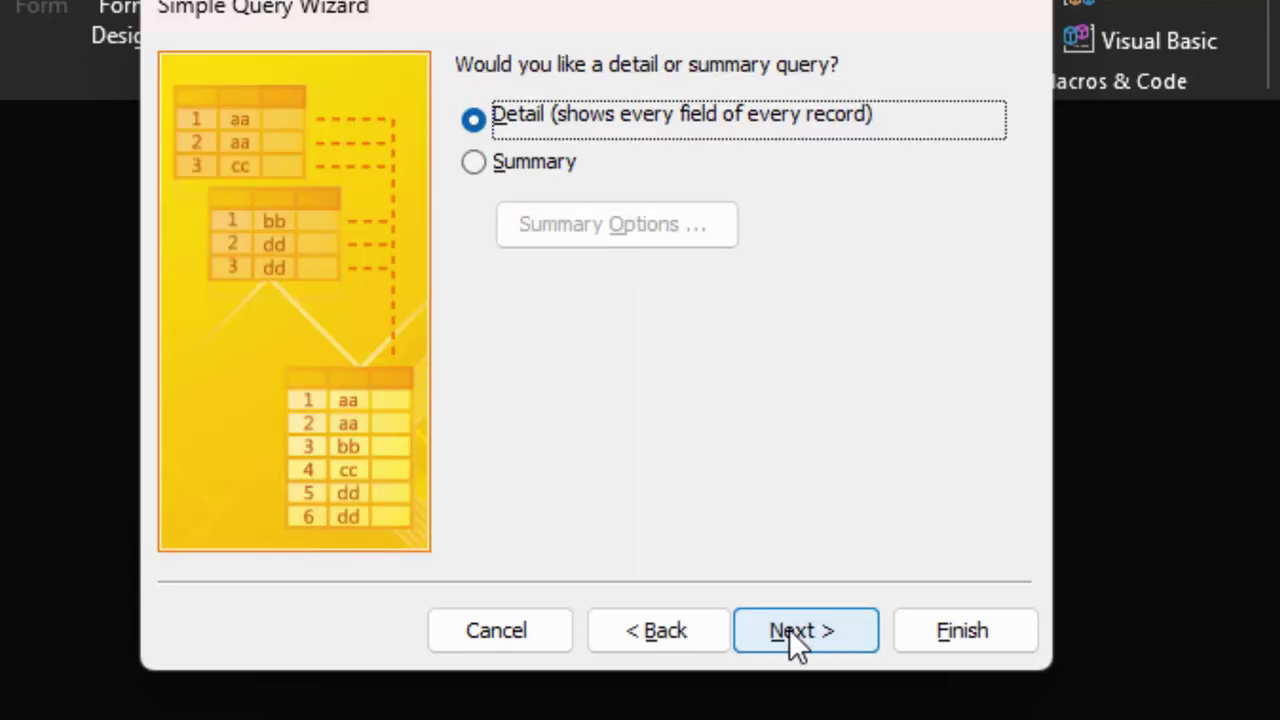
left_click(790, 630)
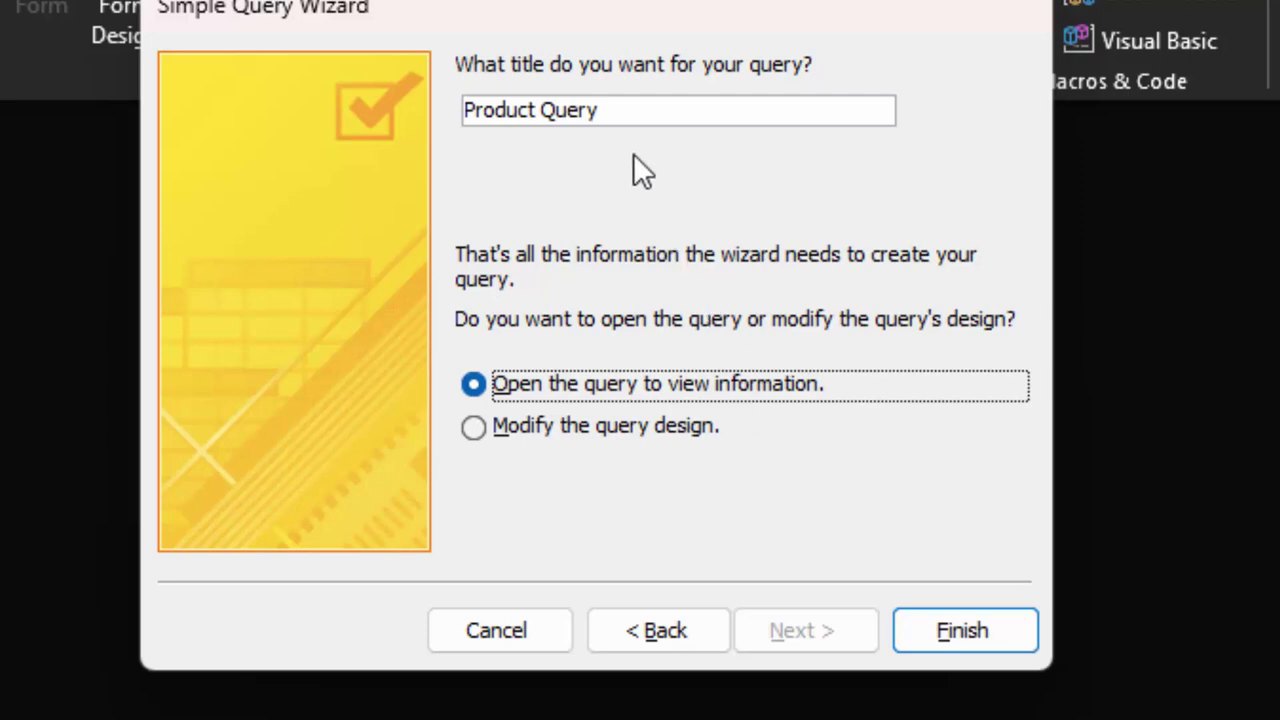
left_click(622, 423)
- Enter the criterion [Forms]![ProductF]![ID] under the ID column and save Product Query
left_click(926, 636)
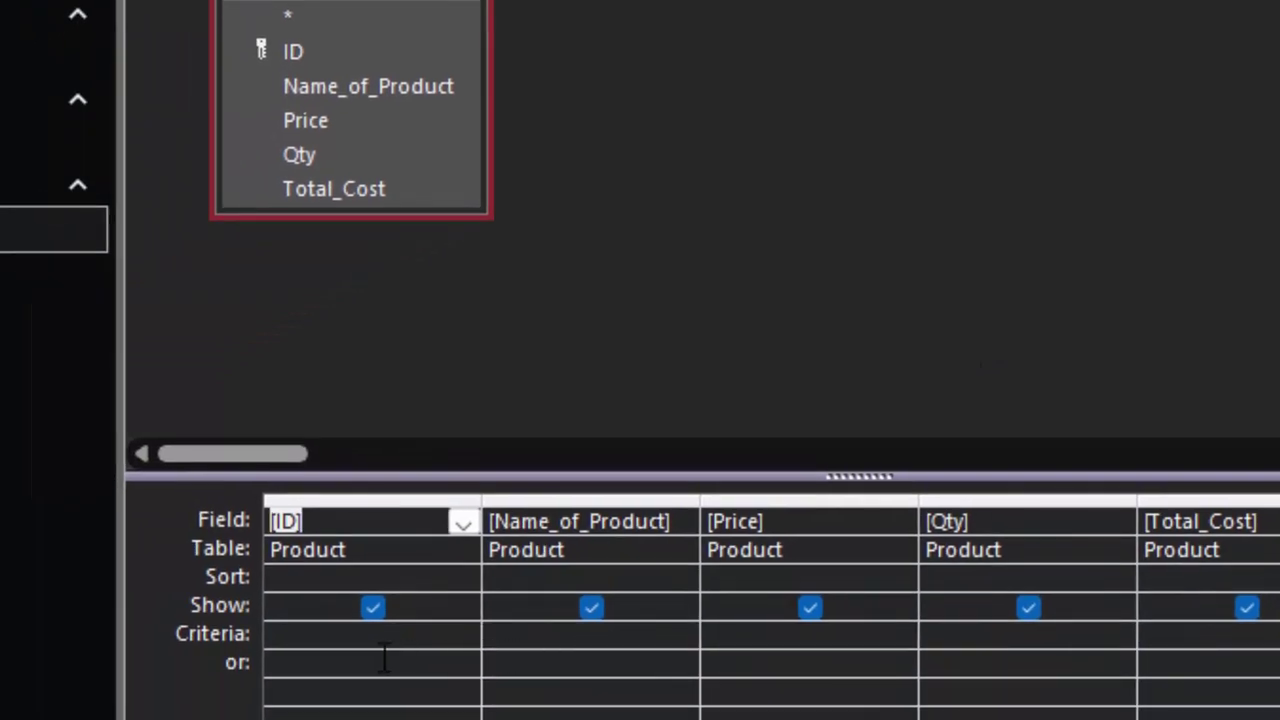
left_click(367, 656)
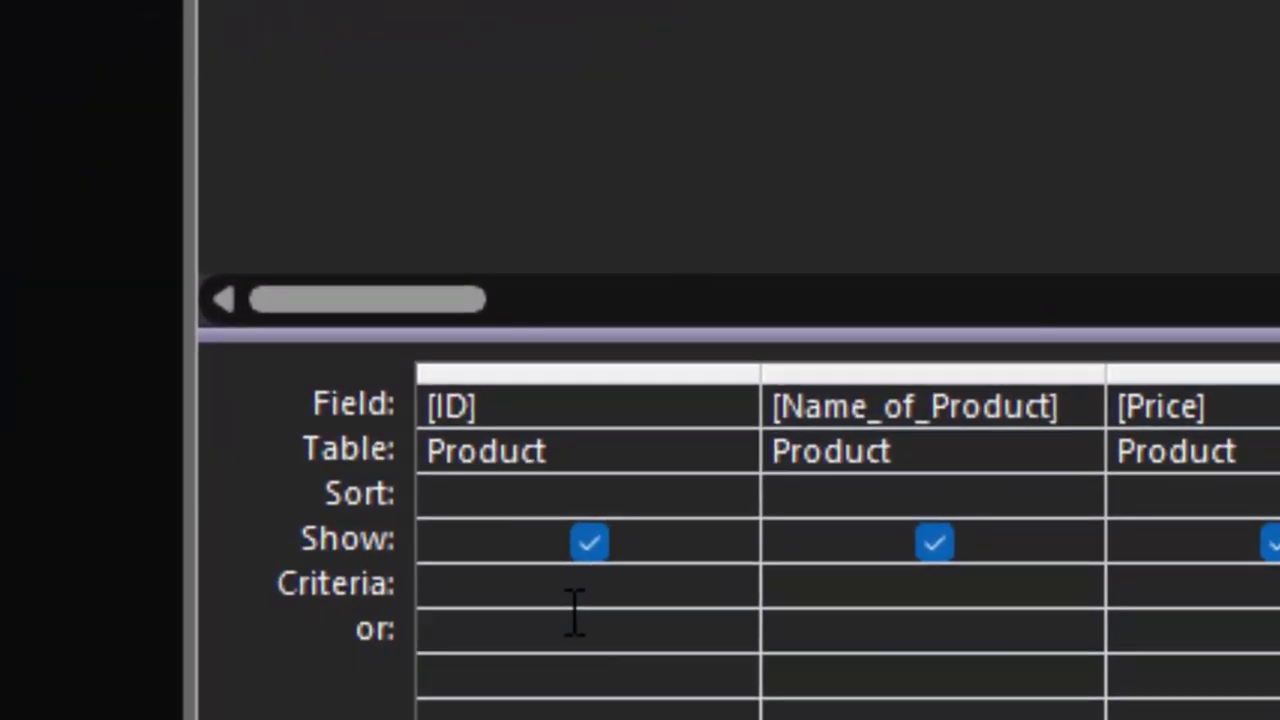
left_click(562, 612)
type("[F")
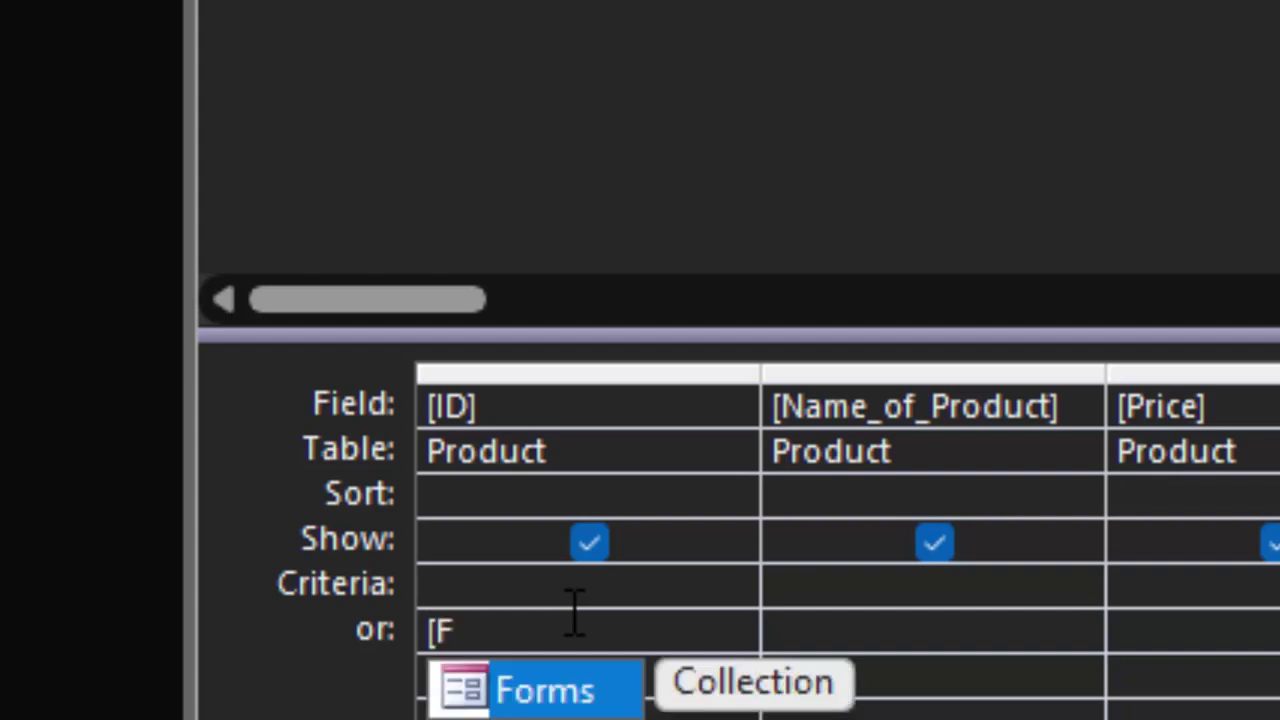
key("Tab")
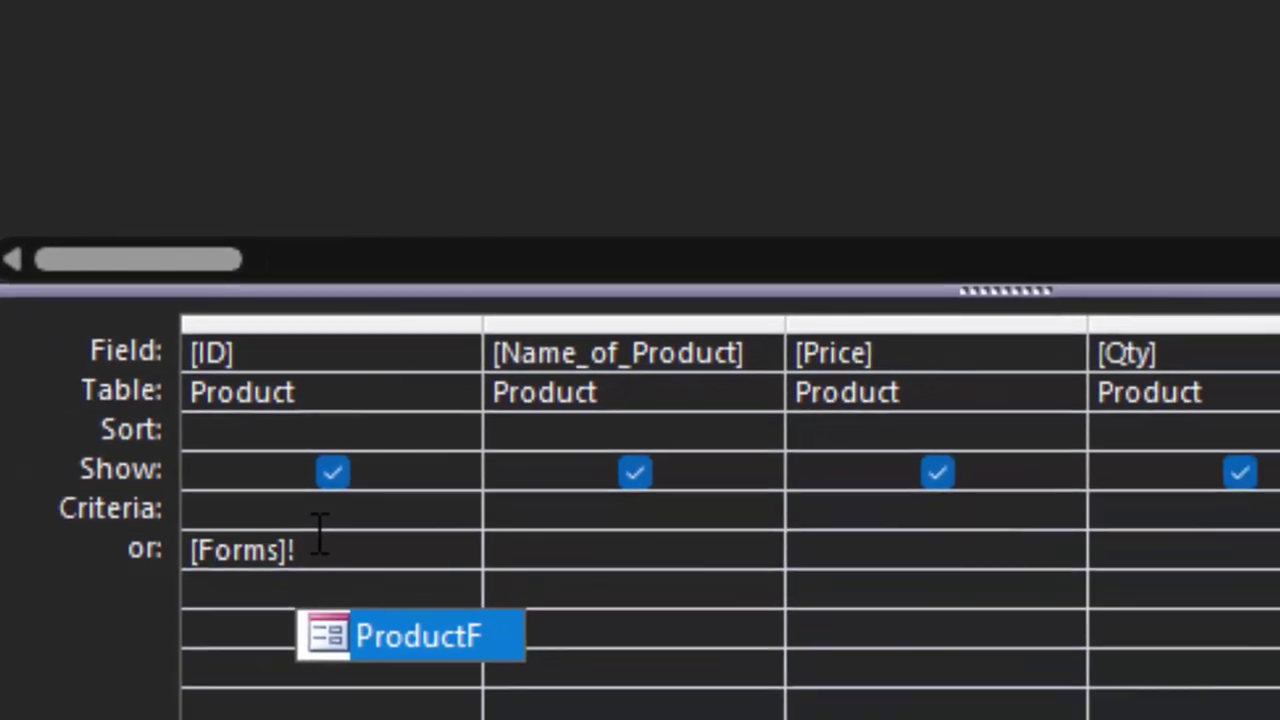
key("Tab")
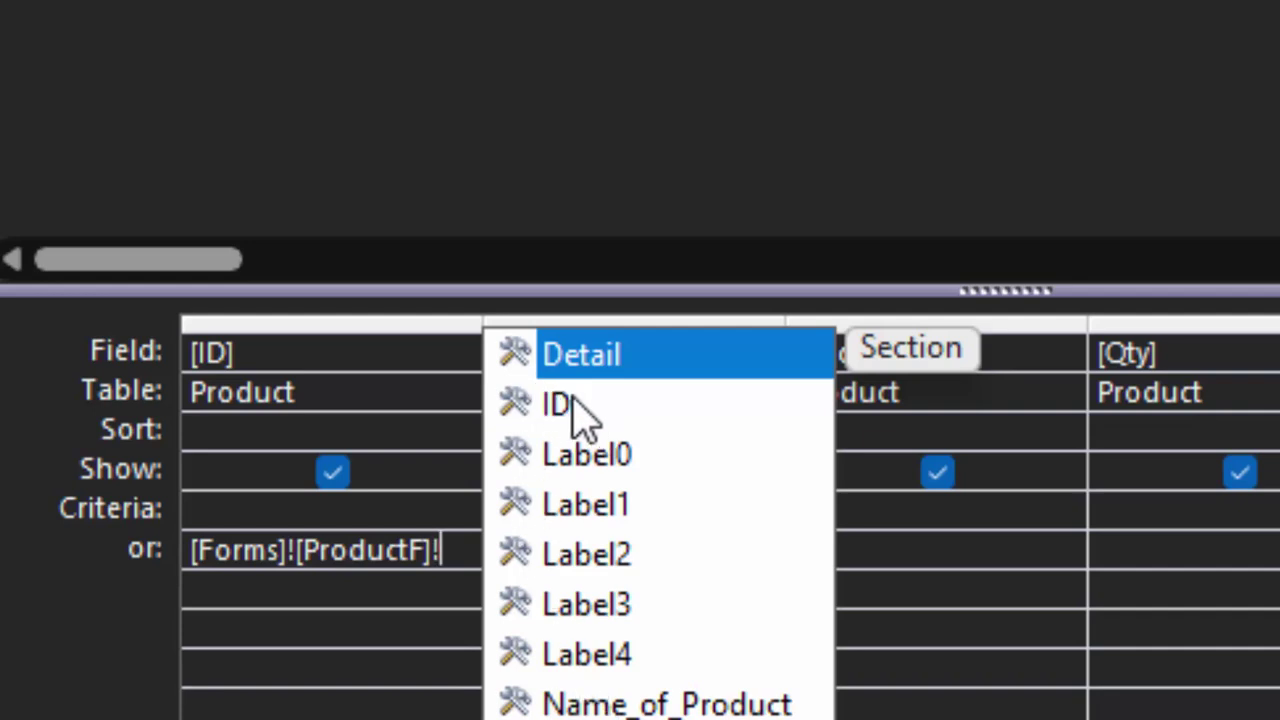
left_click(575, 407)
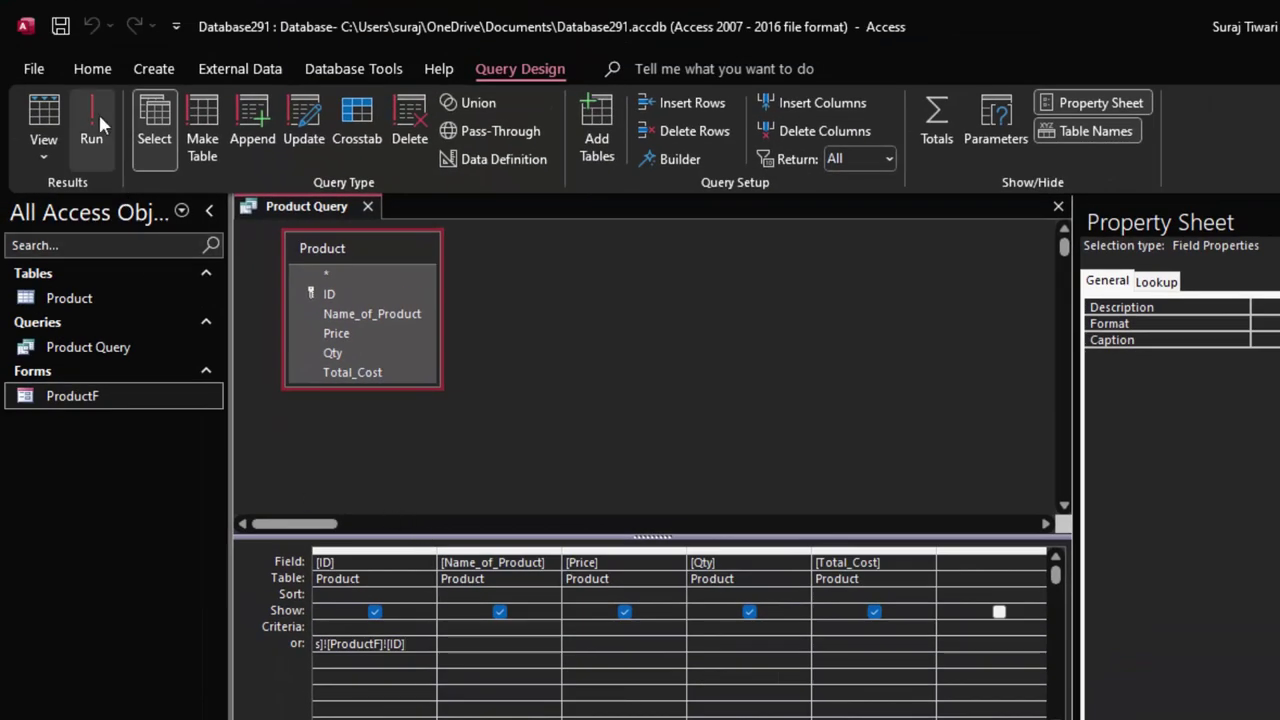
left_click(60, 30)
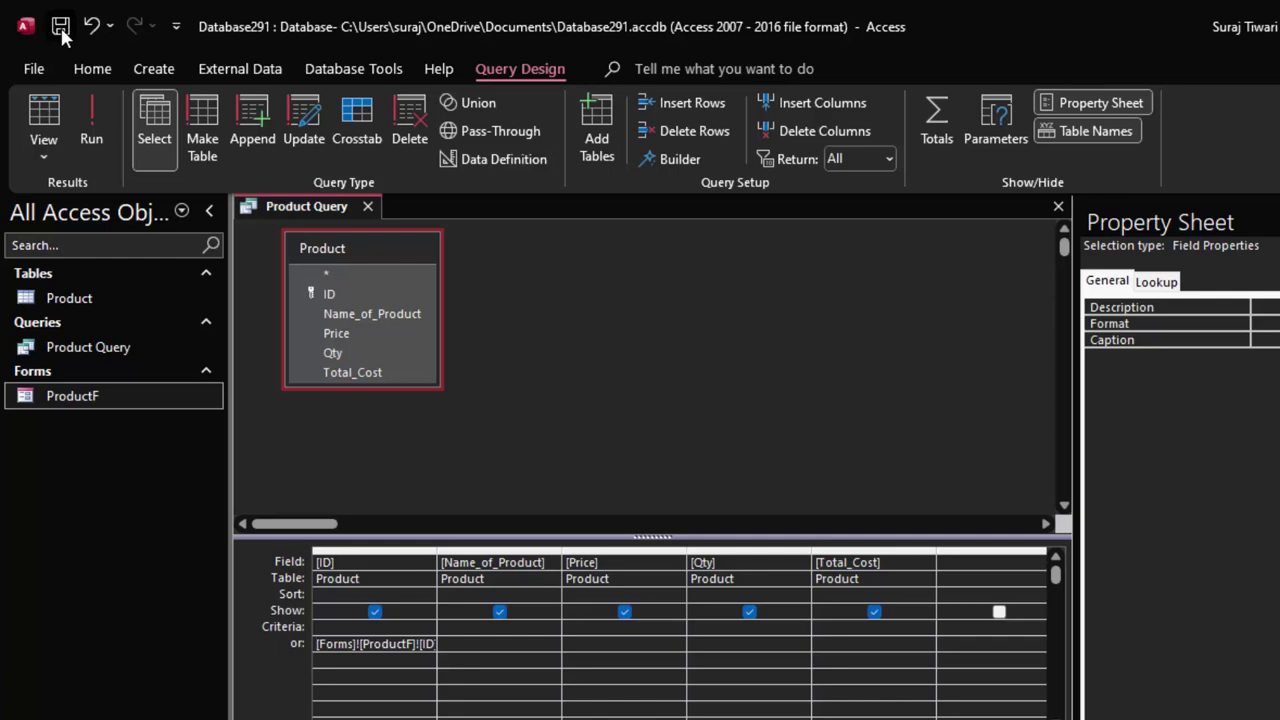
- Close the Product Query design and bring up the Create commands
left_click(368, 204)
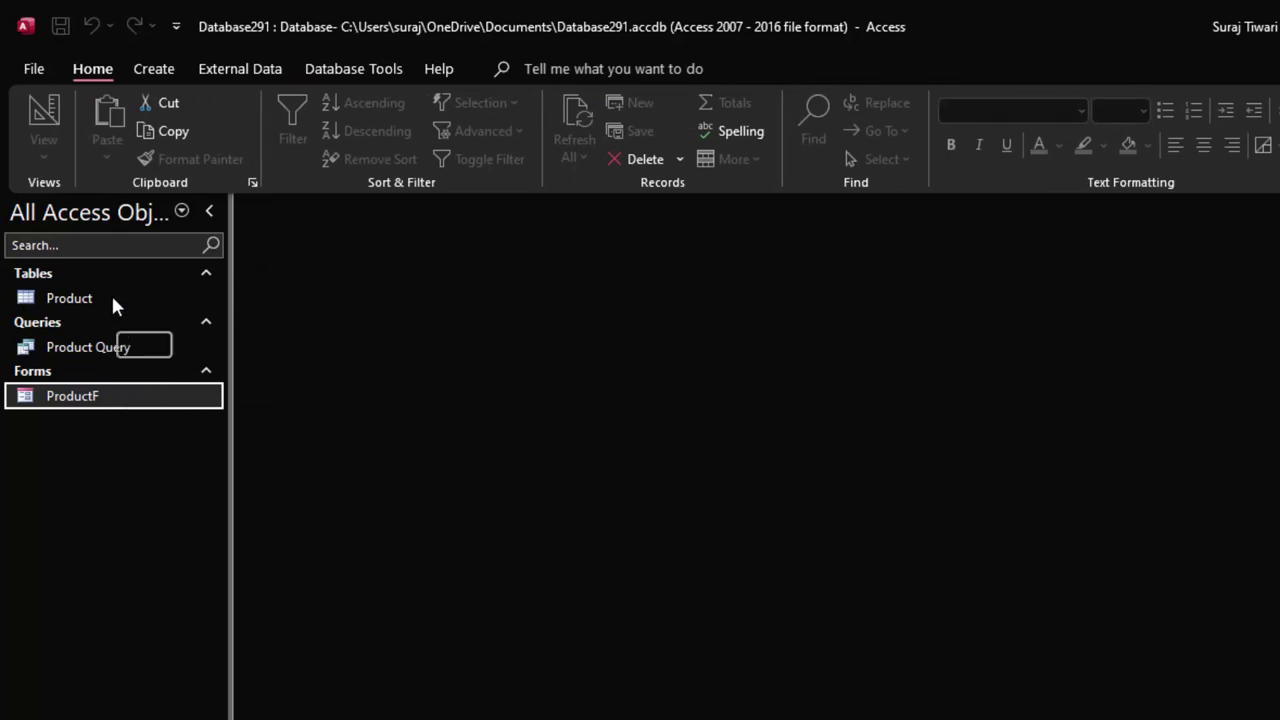
left_click(162, 72)
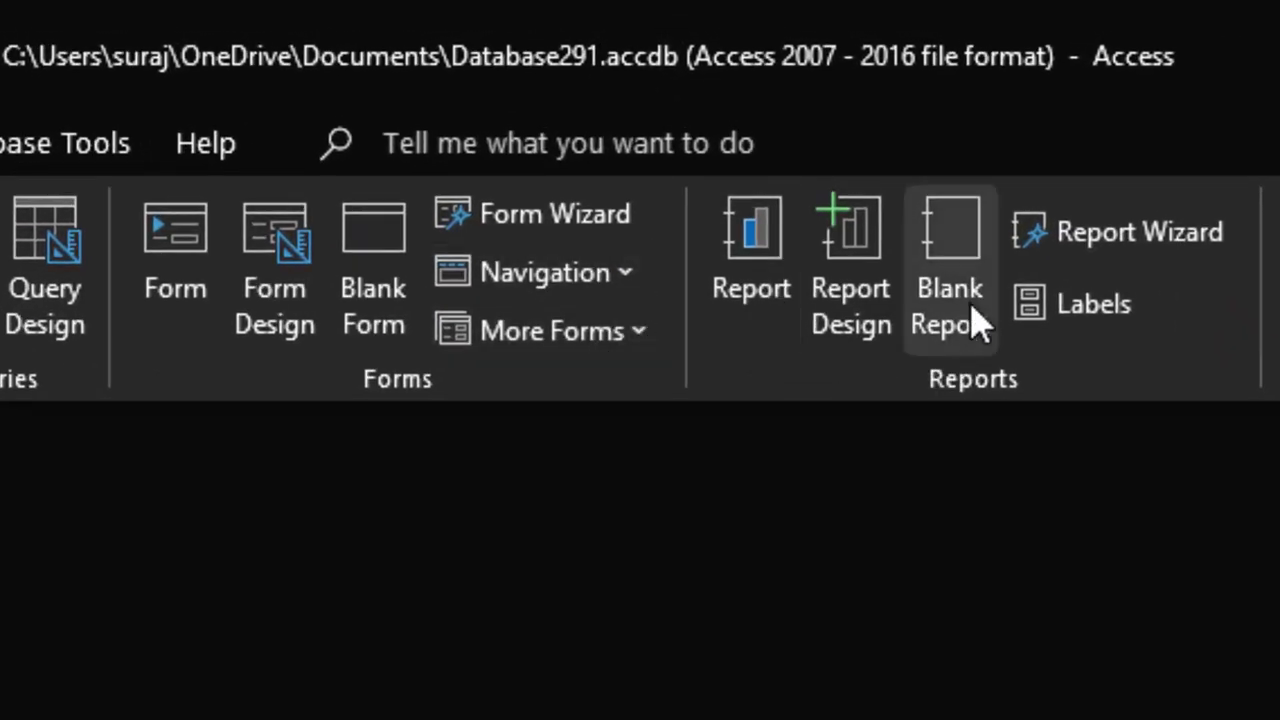
- Start a Report Wizard report on Product Query with all fields through Total_Cost
left_click(1080, 240)
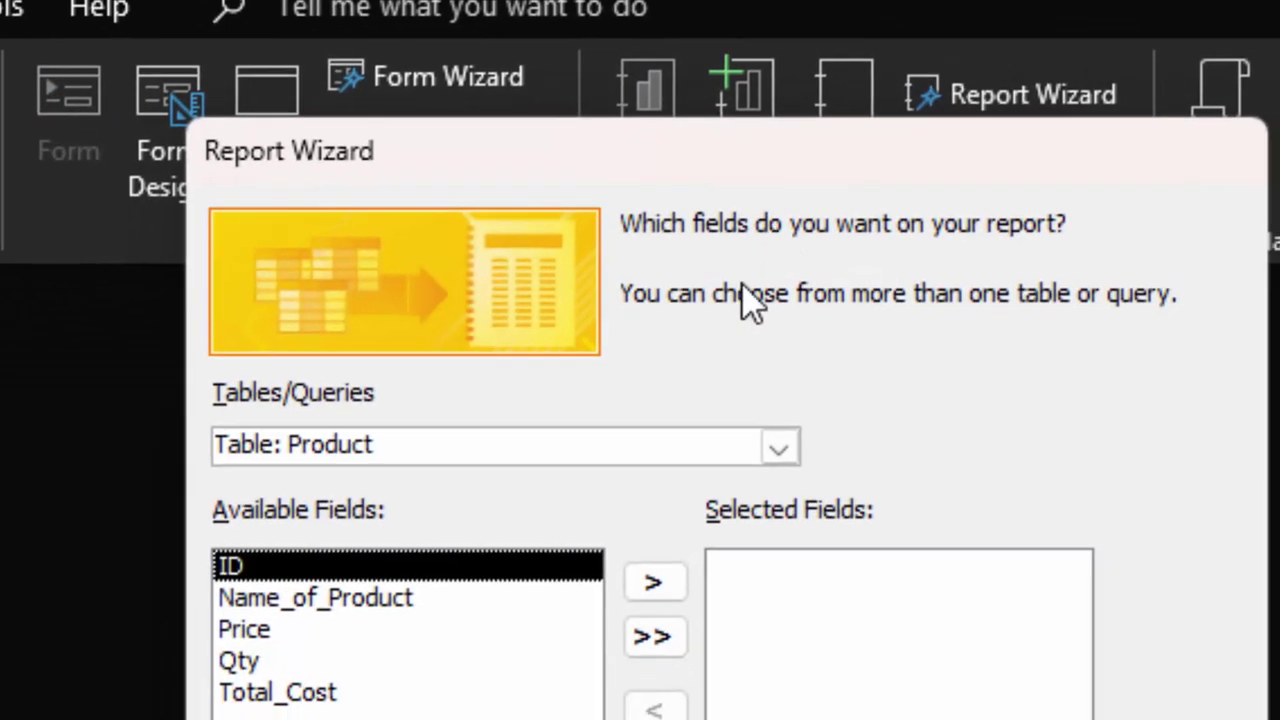
left_click(673, 310)
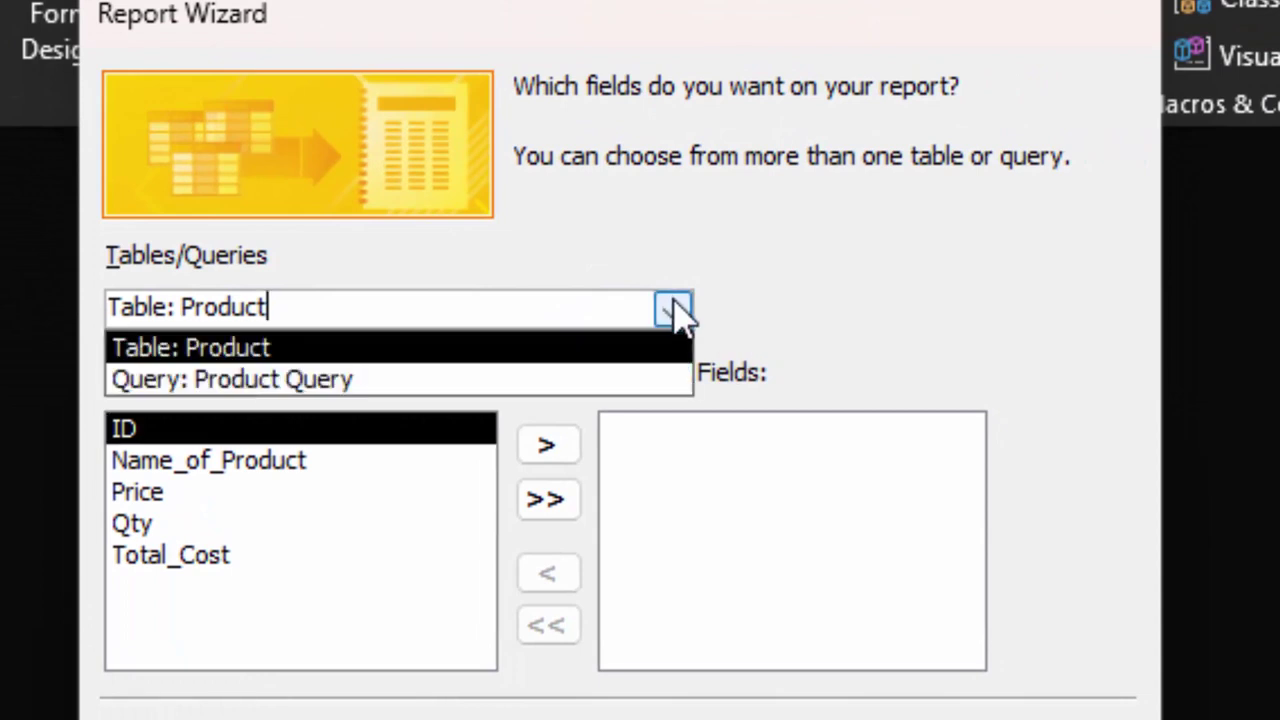
left_click(433, 377)
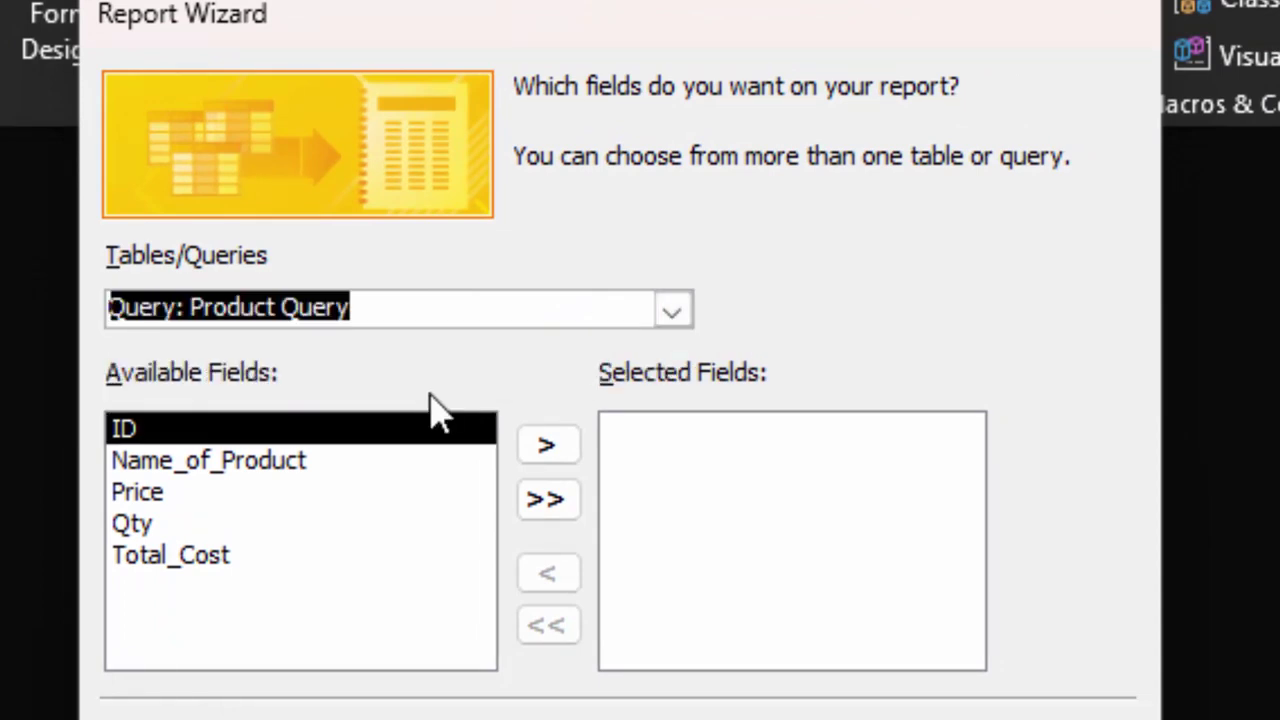
left_click(546, 446)
left_click(546, 446)
left_click(546, 446)
left_click(546, 446)
left_click(547, 444)
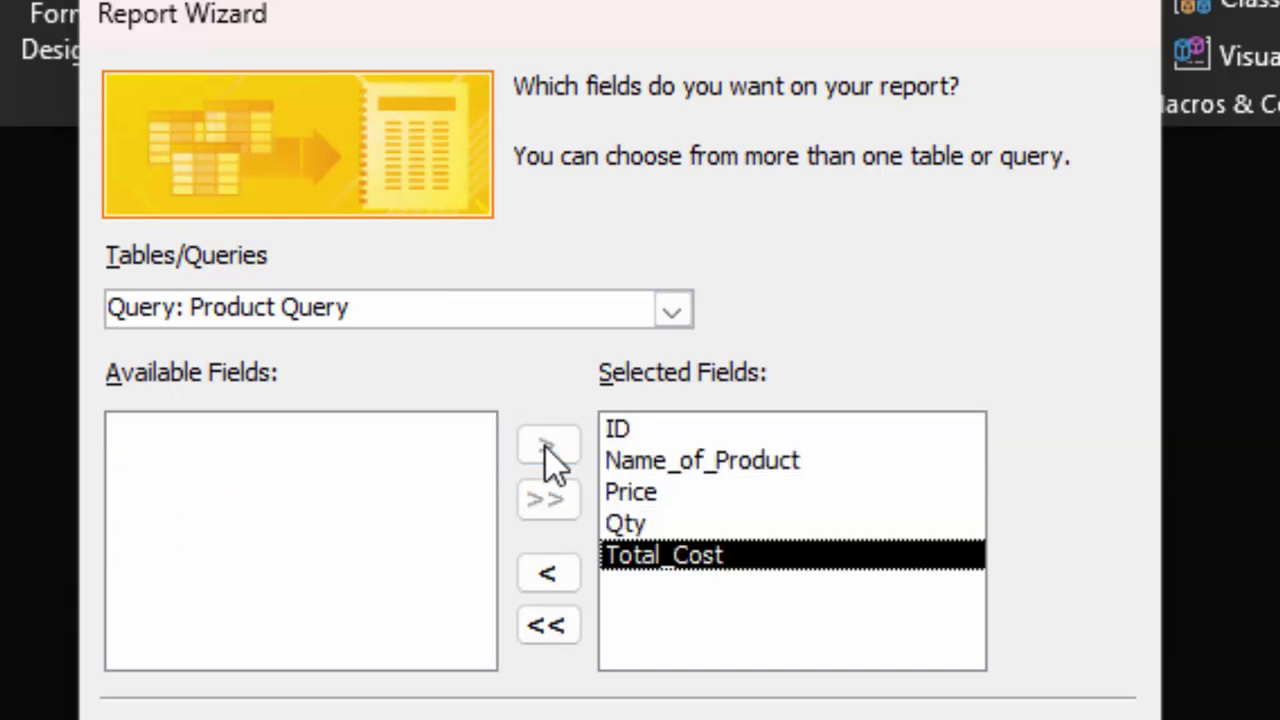
left_click(718, 645)
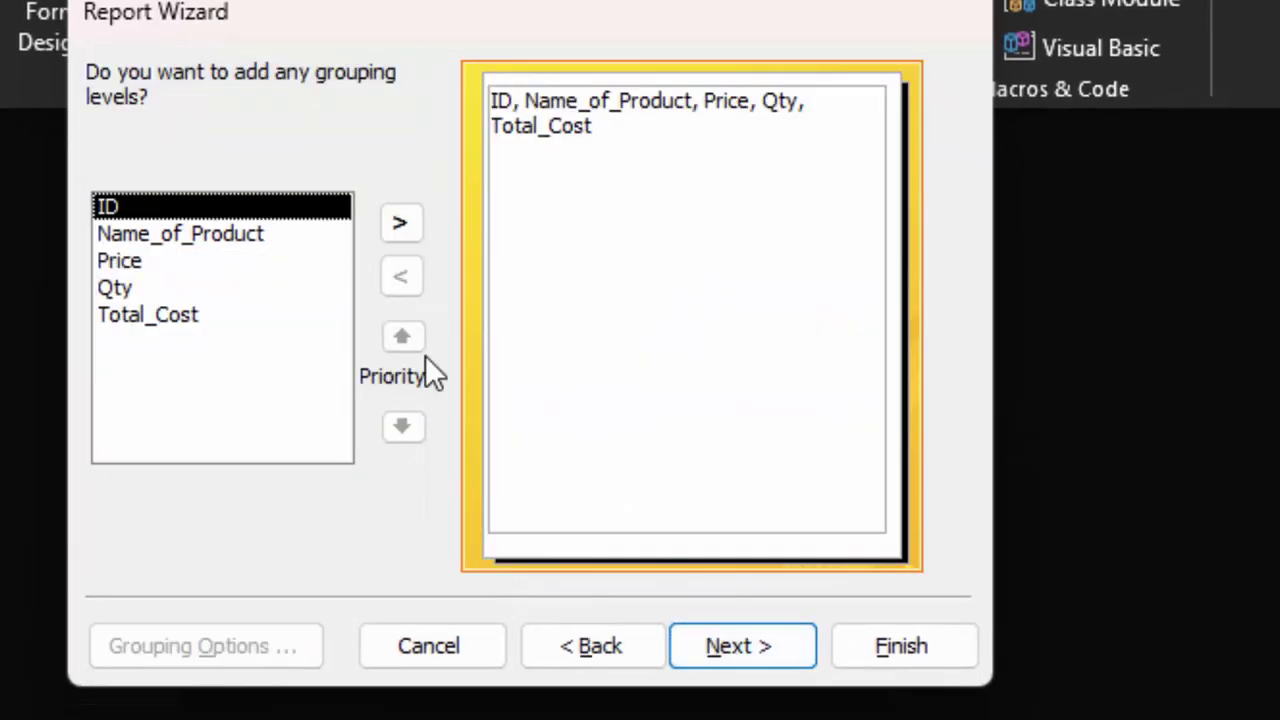
- Group by ID, use Block layout, title it ProductReport and open it in design view
left_click(396, 215)
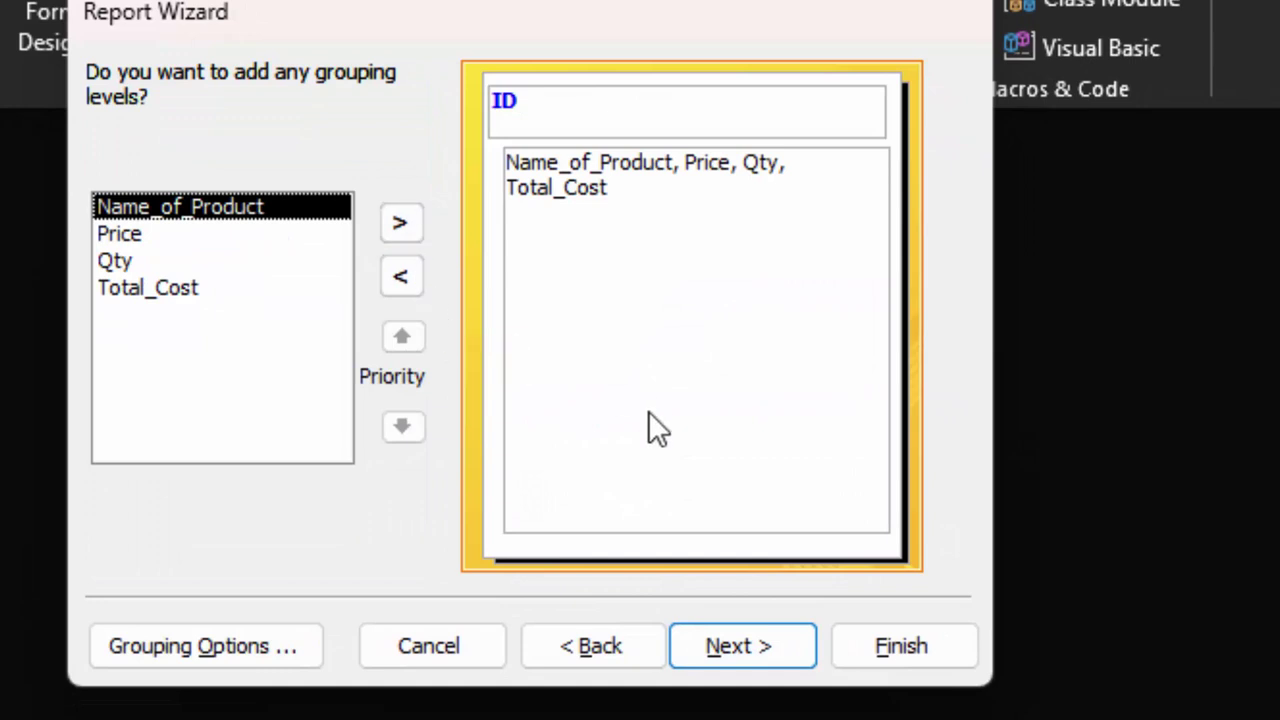
left_click(758, 640)
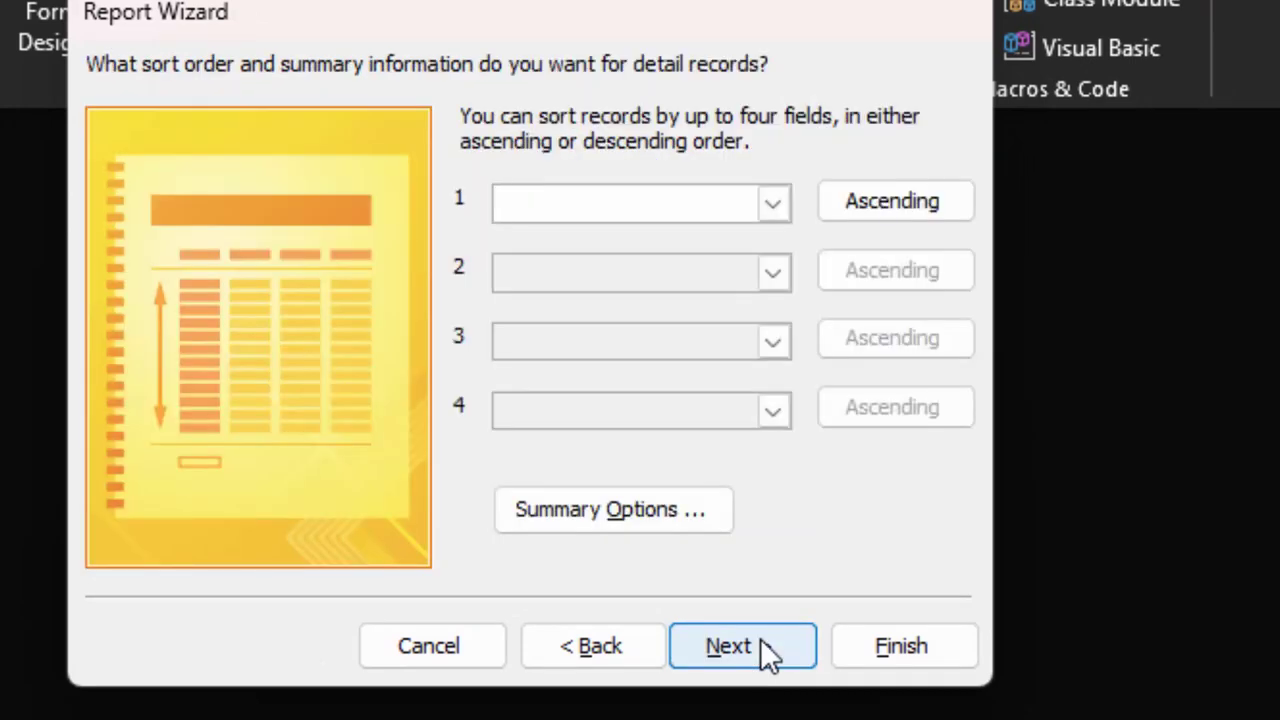
left_click(760, 645)
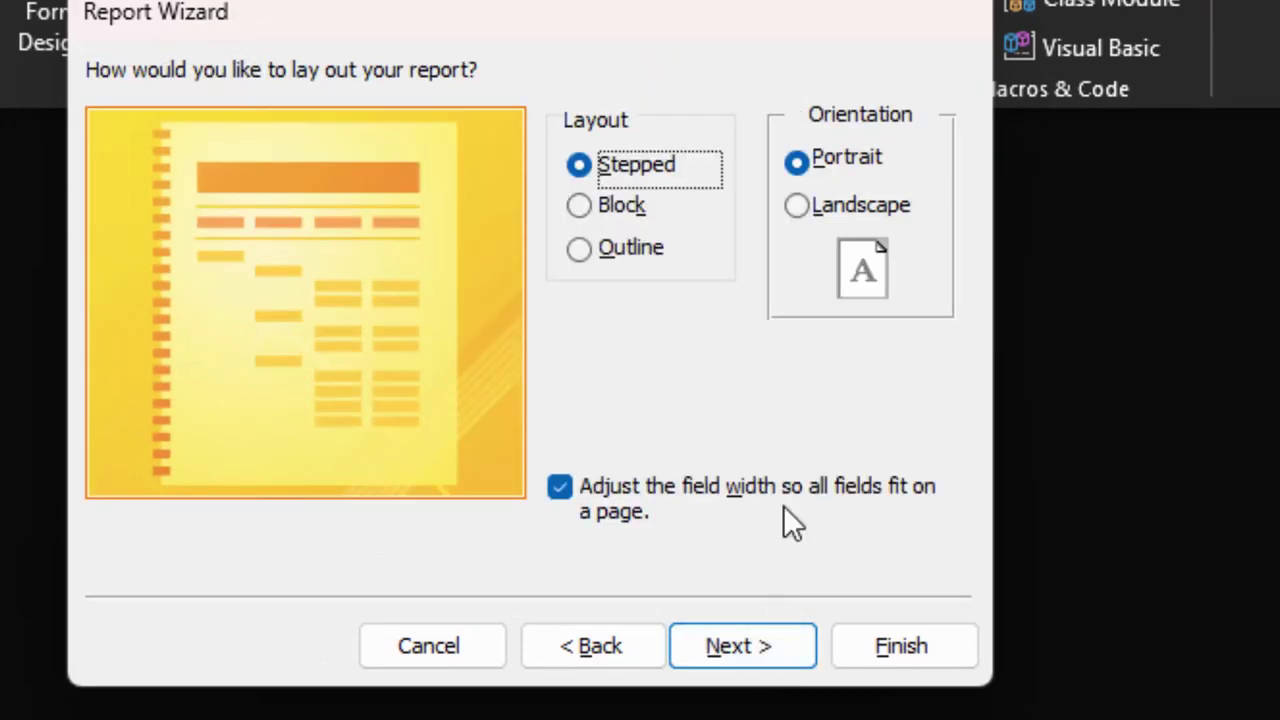
left_click(590, 212)
left_click(728, 630)
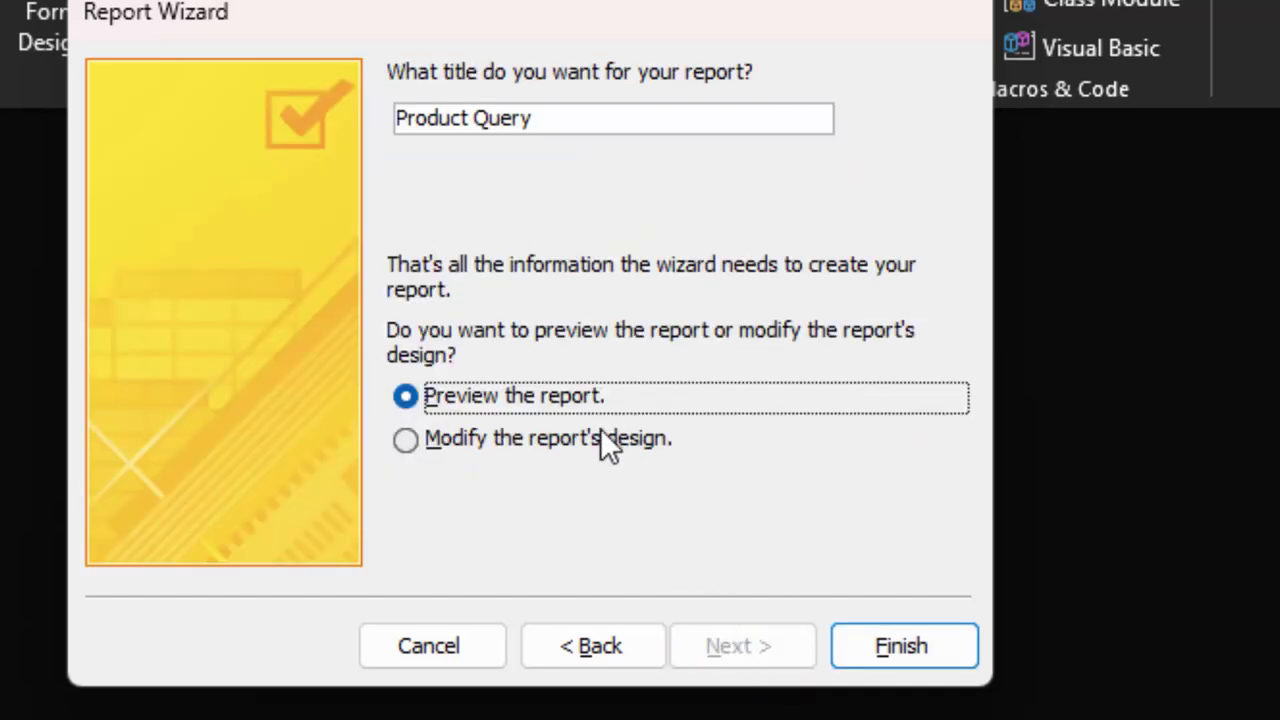
left_click(556, 121)
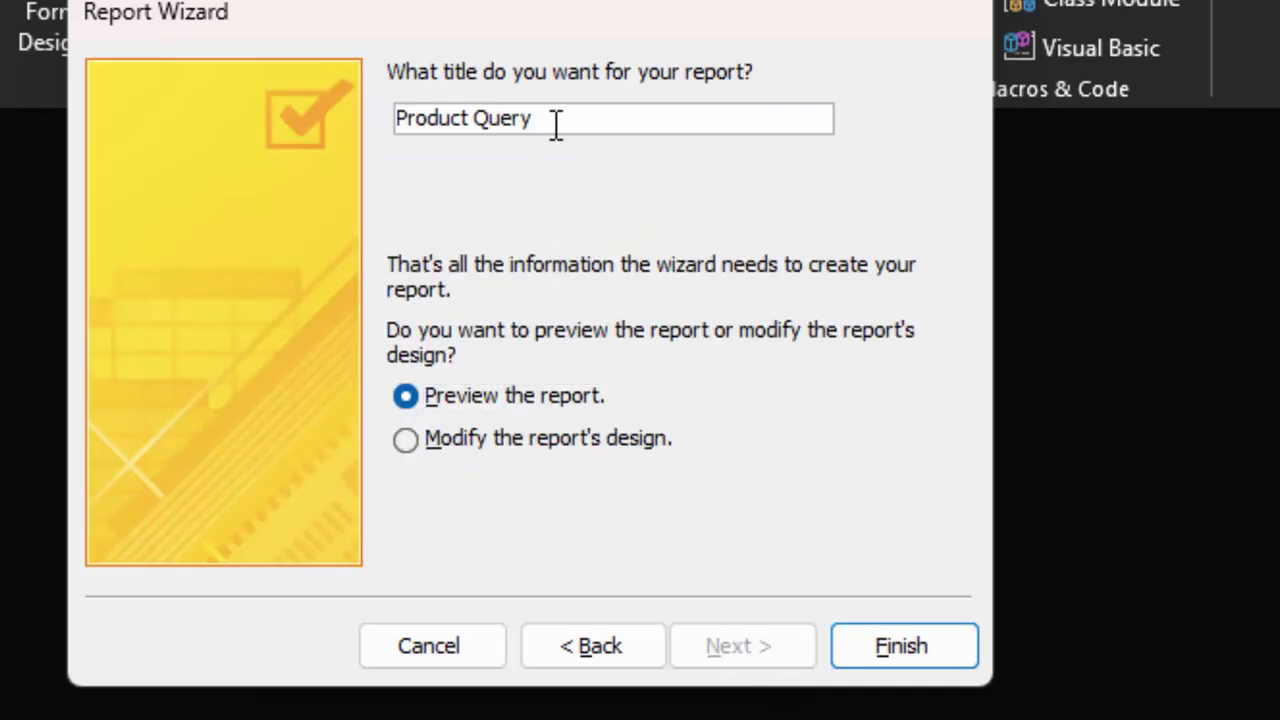
key("BackSpace")
key("BackSpace")
key("BackSpace")
type("Product")
left_click(510, 448)
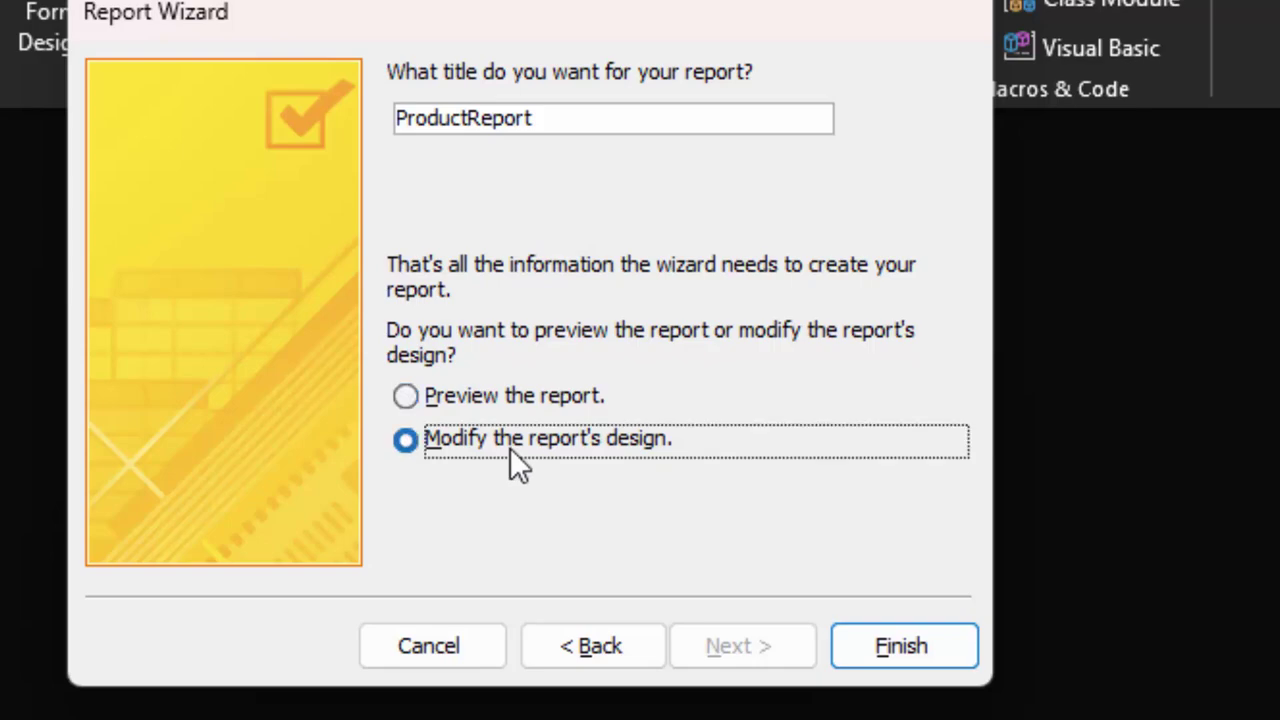
left_click(872, 648)
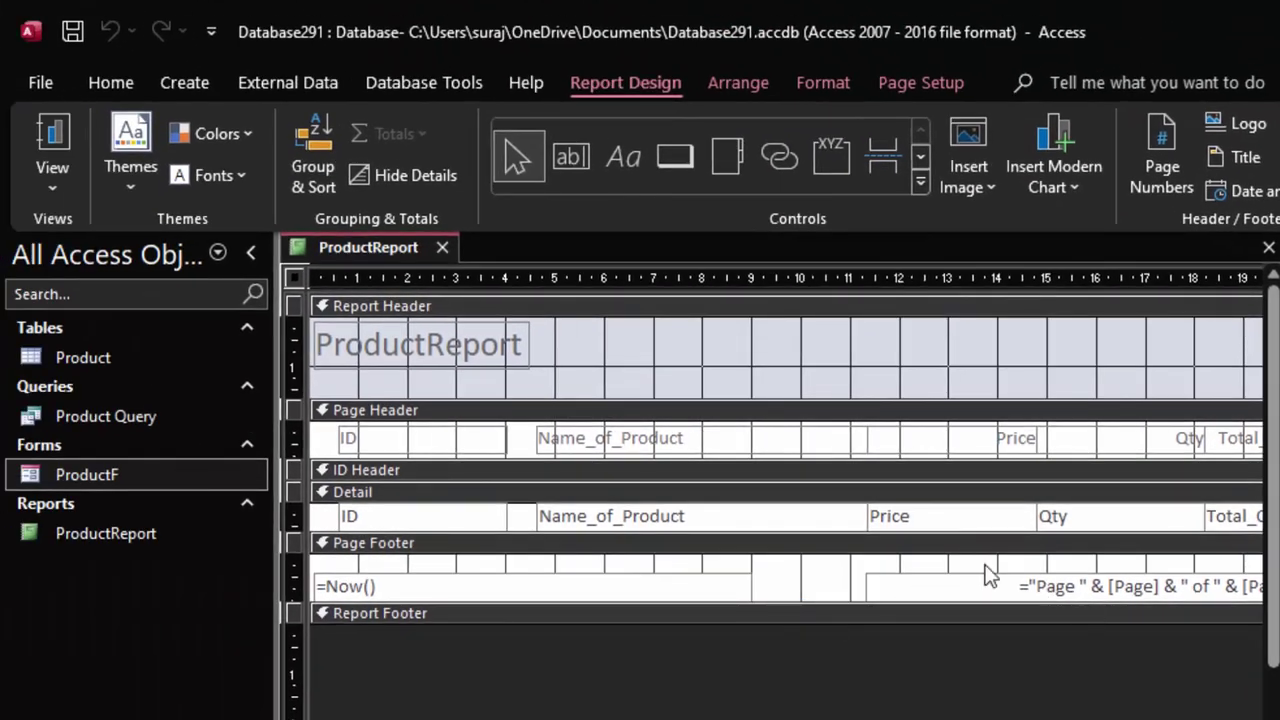
- Narrow the ID and Name_of_Product headings and text boxes so they line up
left_click(378, 512)
left_click(465, 447)
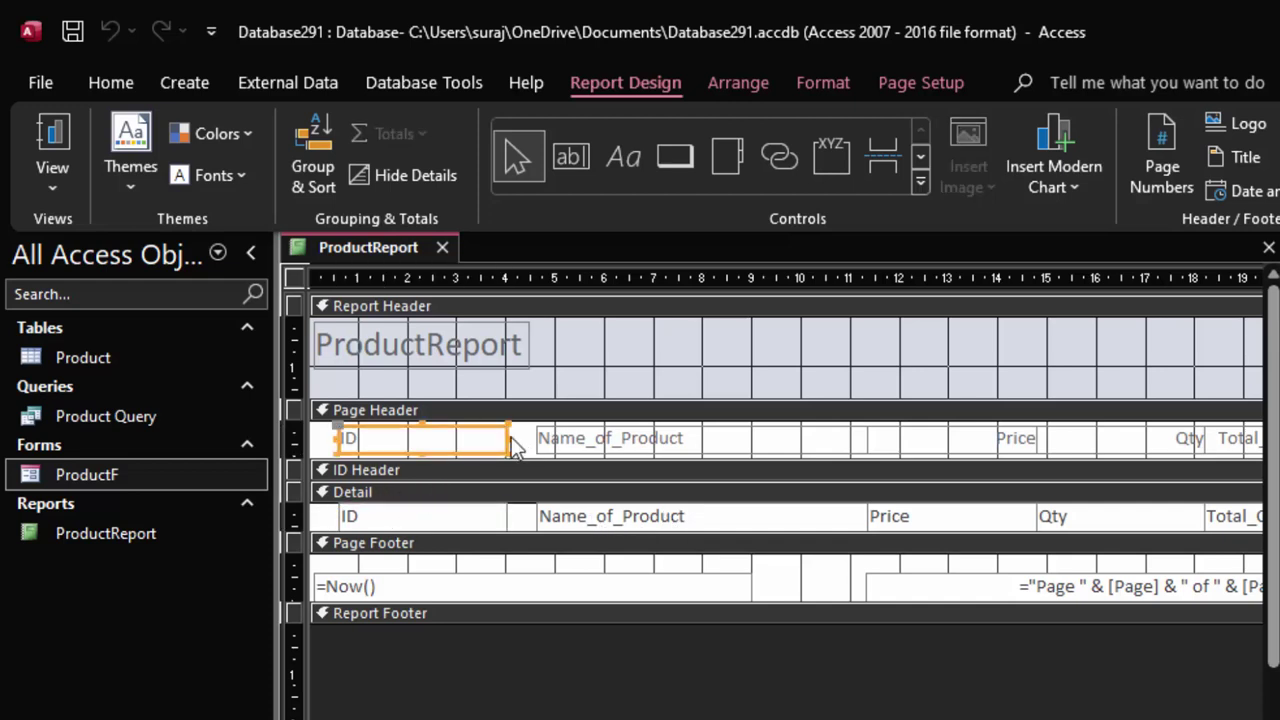
left_click_drag(496, 440, 427, 440)
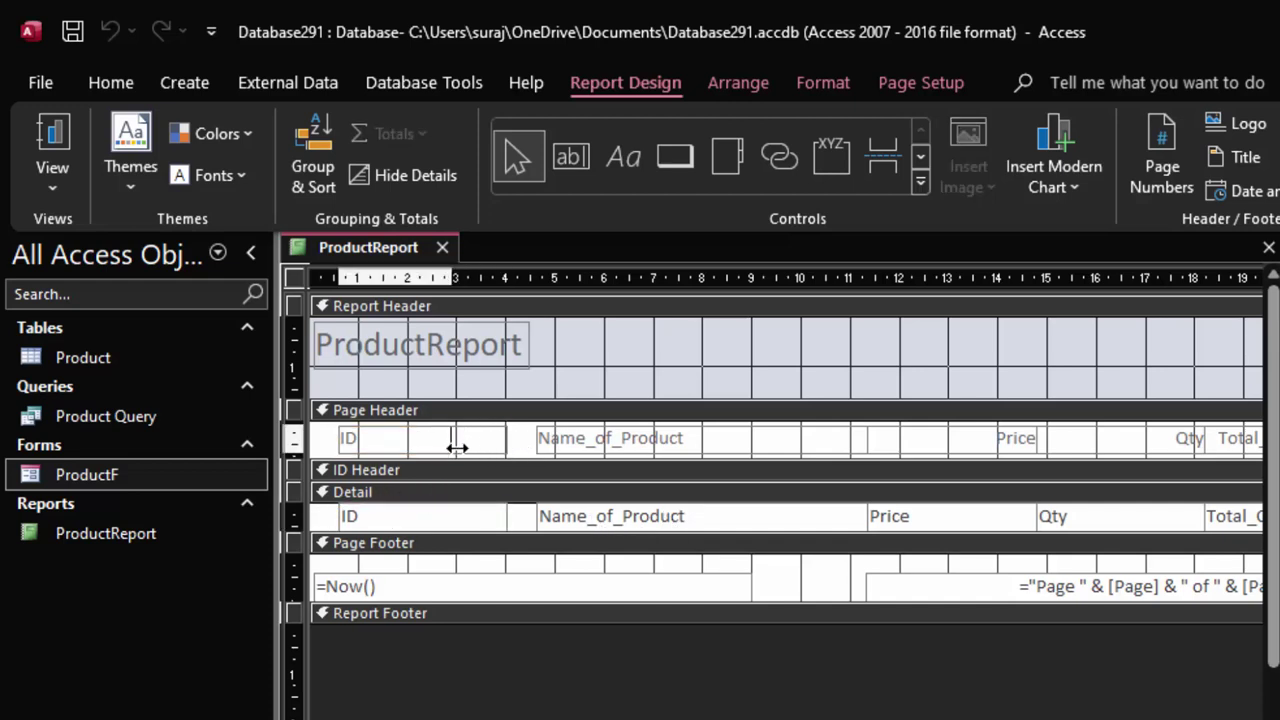
left_click(431, 516)
left_click_drag(508, 516, 434, 516)
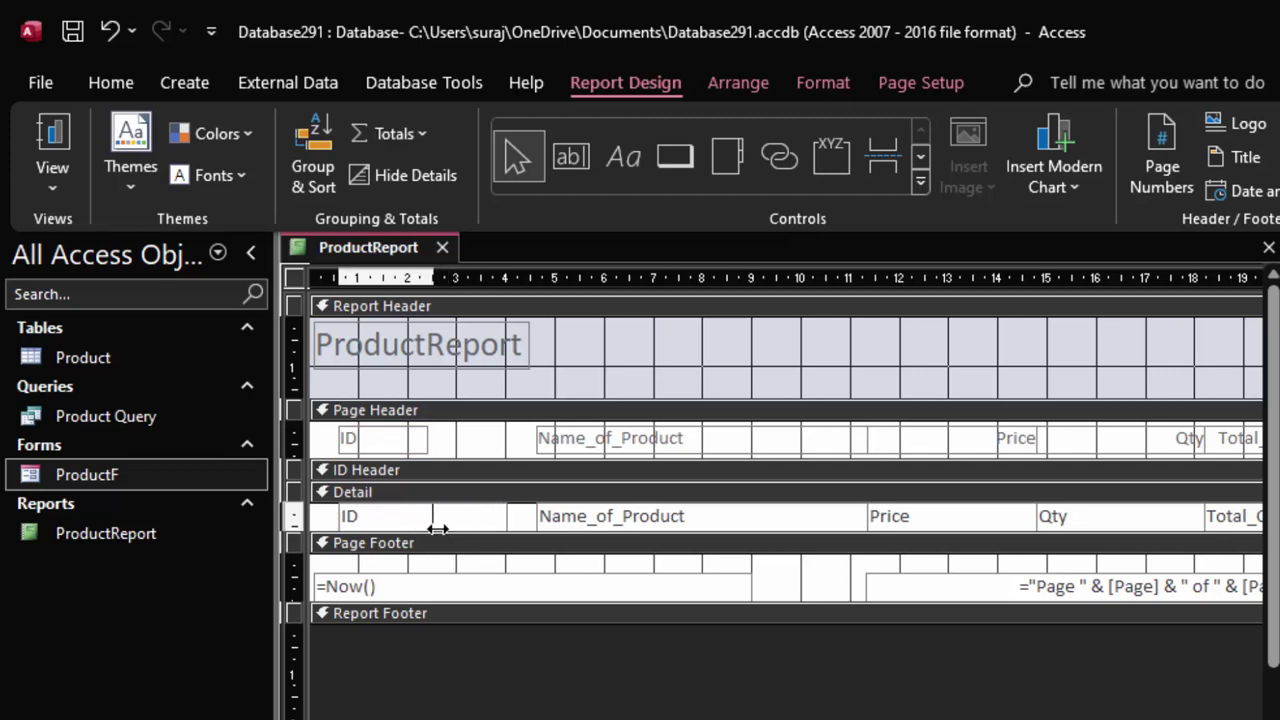
left_click(561, 450)
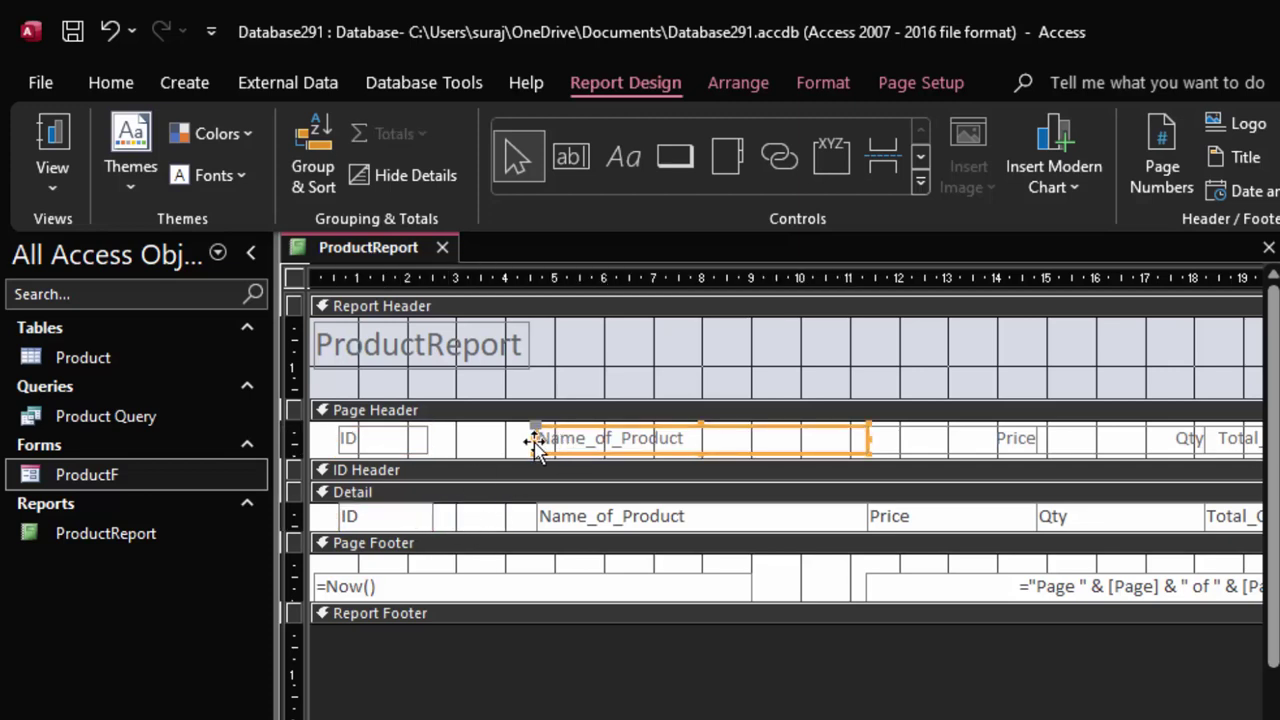
left_click_drag(533, 440, 438, 440)
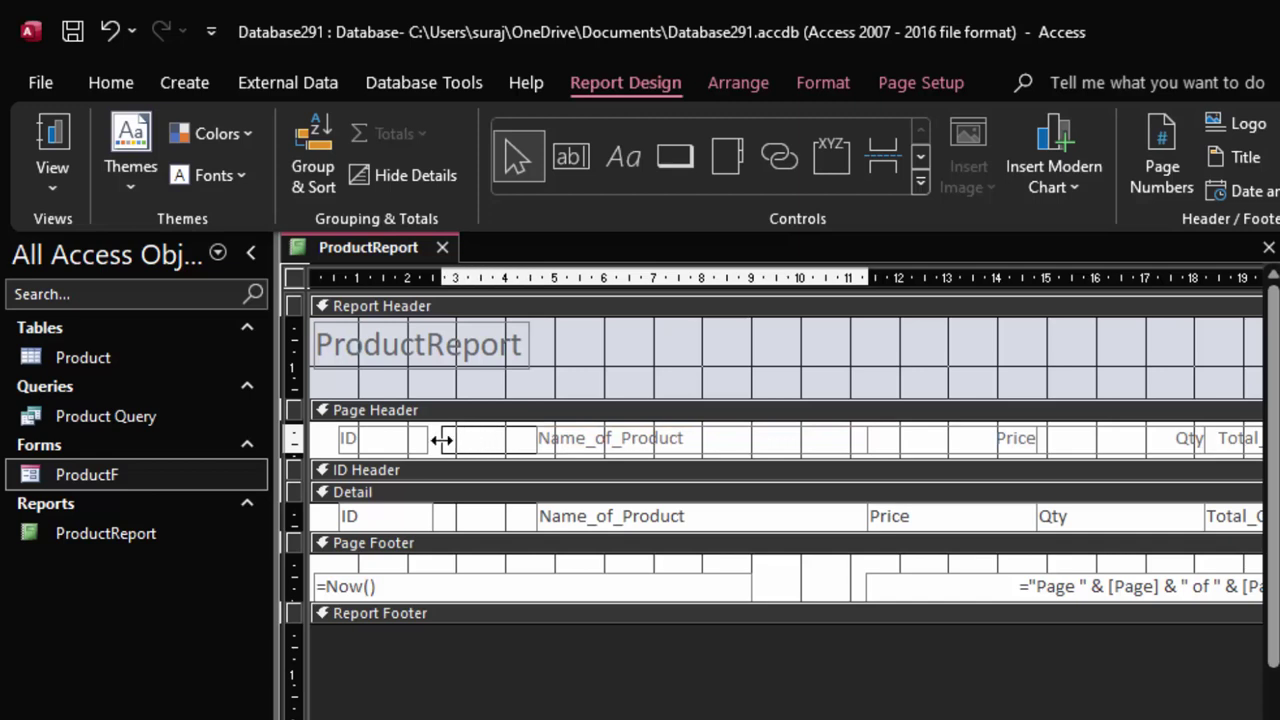
left_click_drag(866, 437, 632, 437)
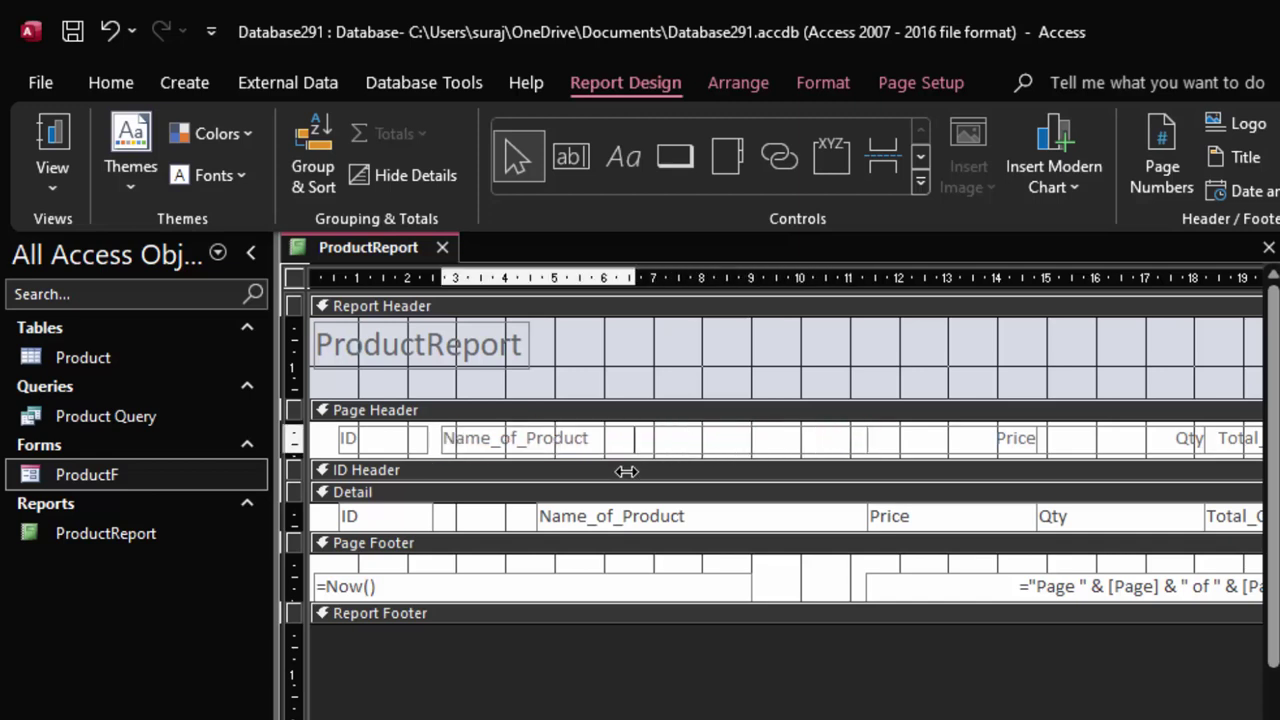
left_click(546, 517)
left_click_drag(510, 517, 446, 517)
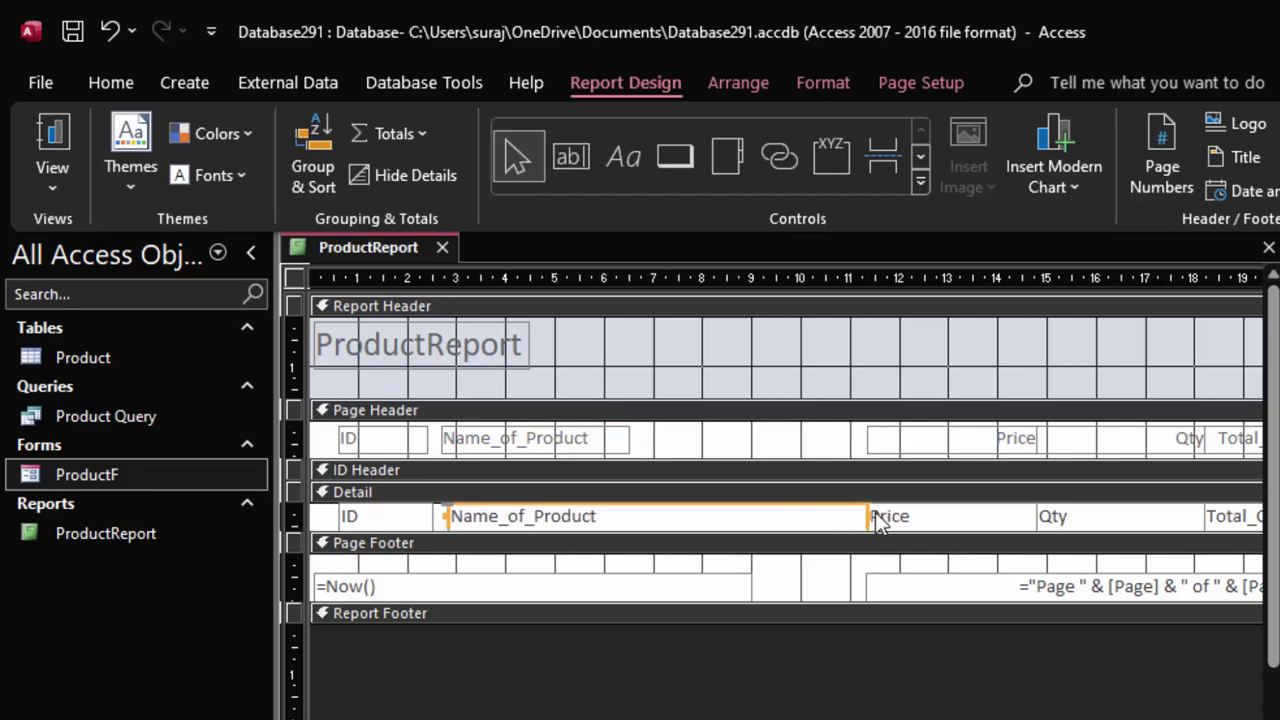
left_click_drag(867, 517, 626, 517)
- Shift Price, Qty and Total_Cost headings and fields left into alignment, and heighten the Page Header
left_click_drag(920, 520, 712, 521)
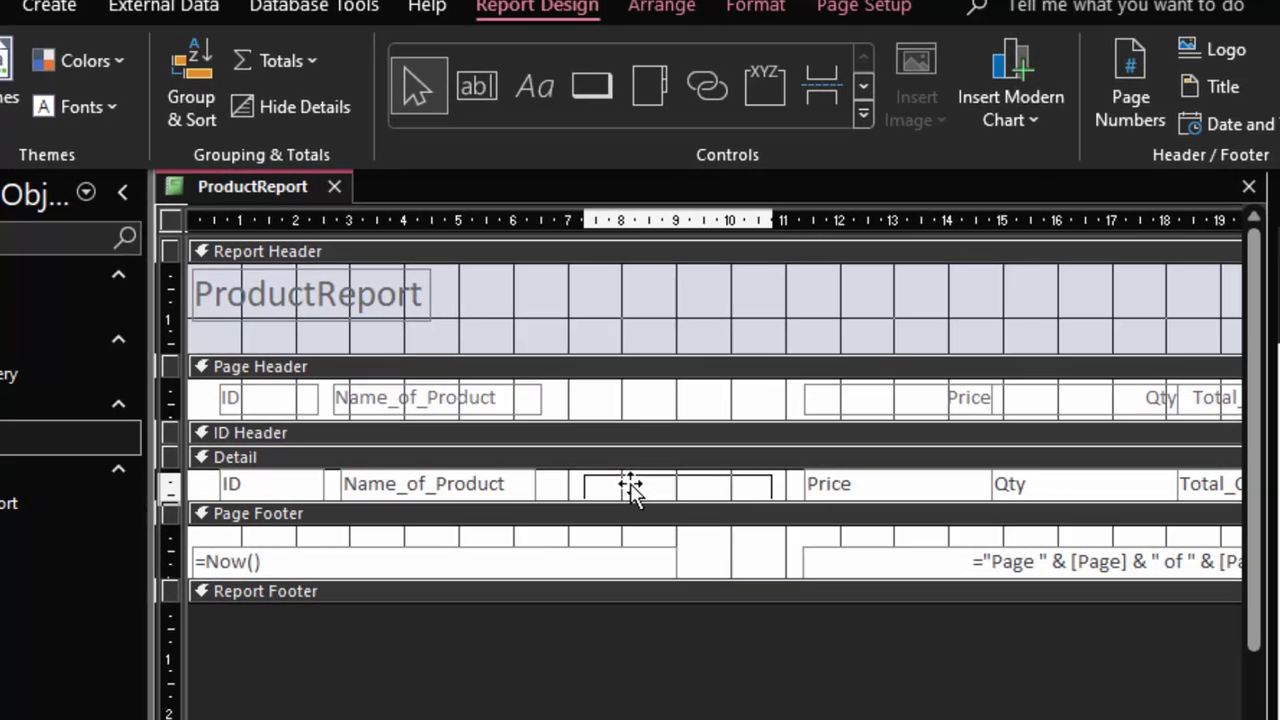
left_click_drag(630, 488, 632, 488)
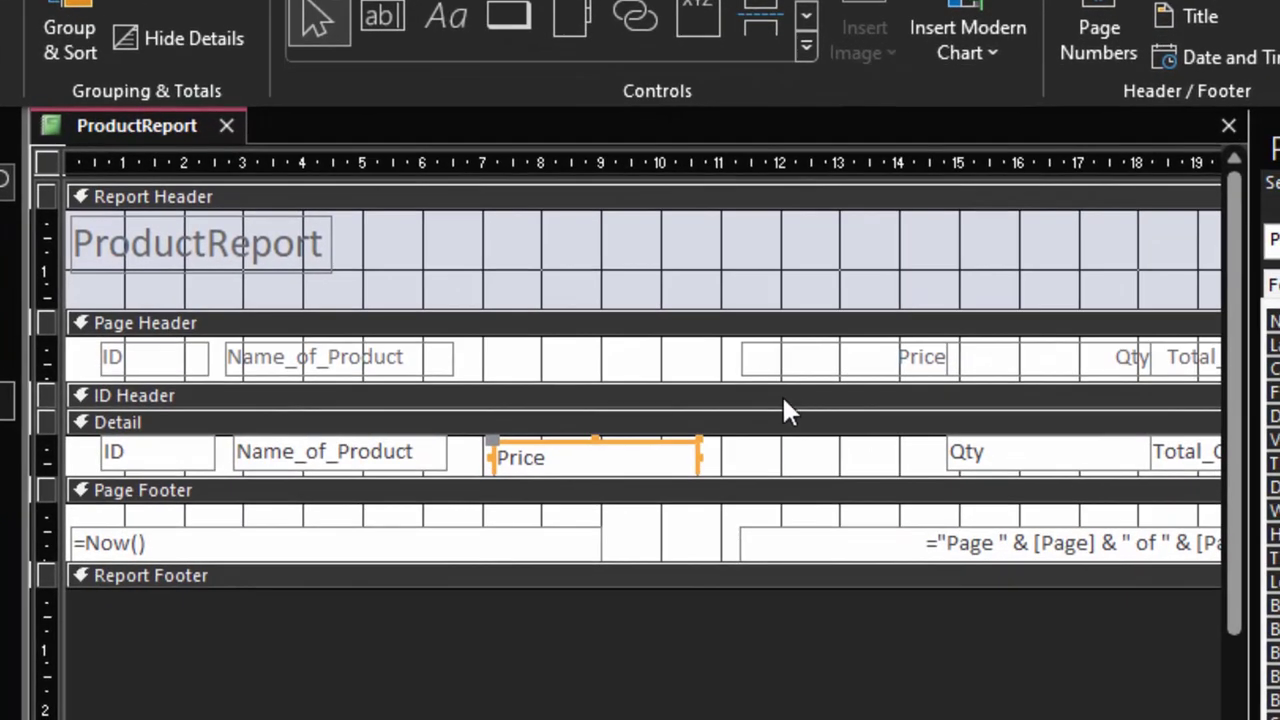
left_click_drag(797, 376, 567, 373)
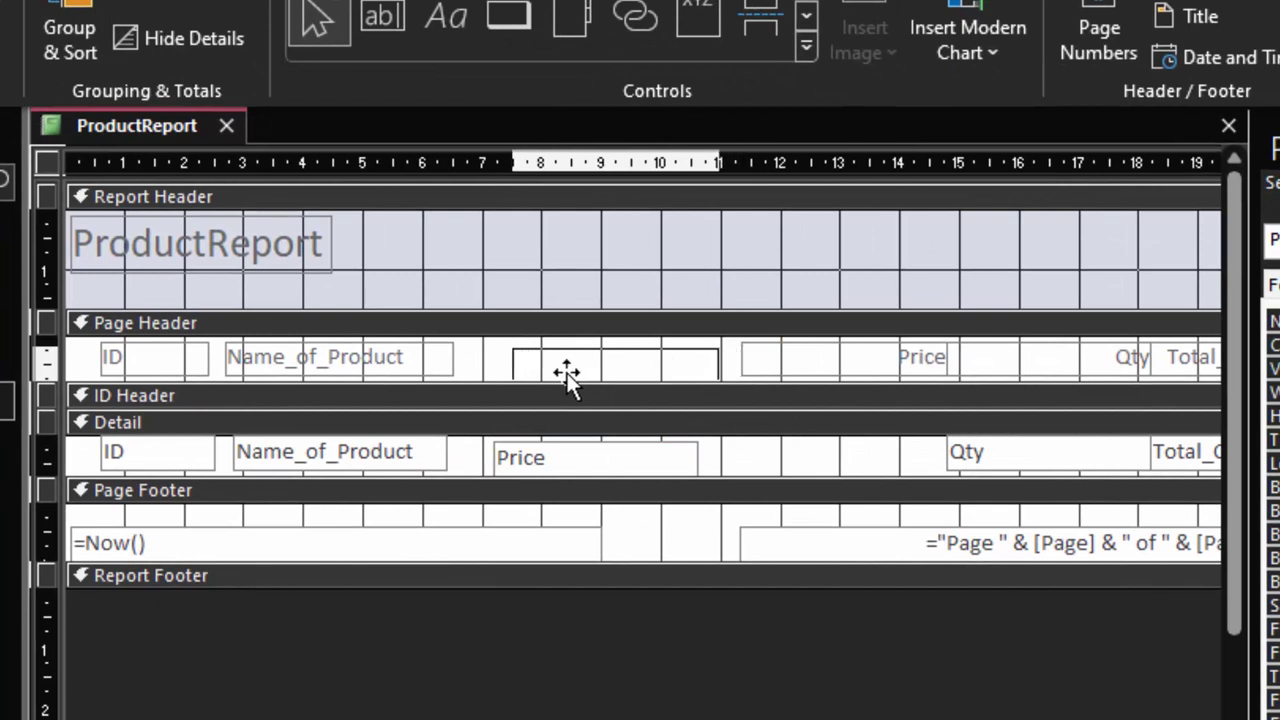
left_click_drag(988, 362, 778, 364)
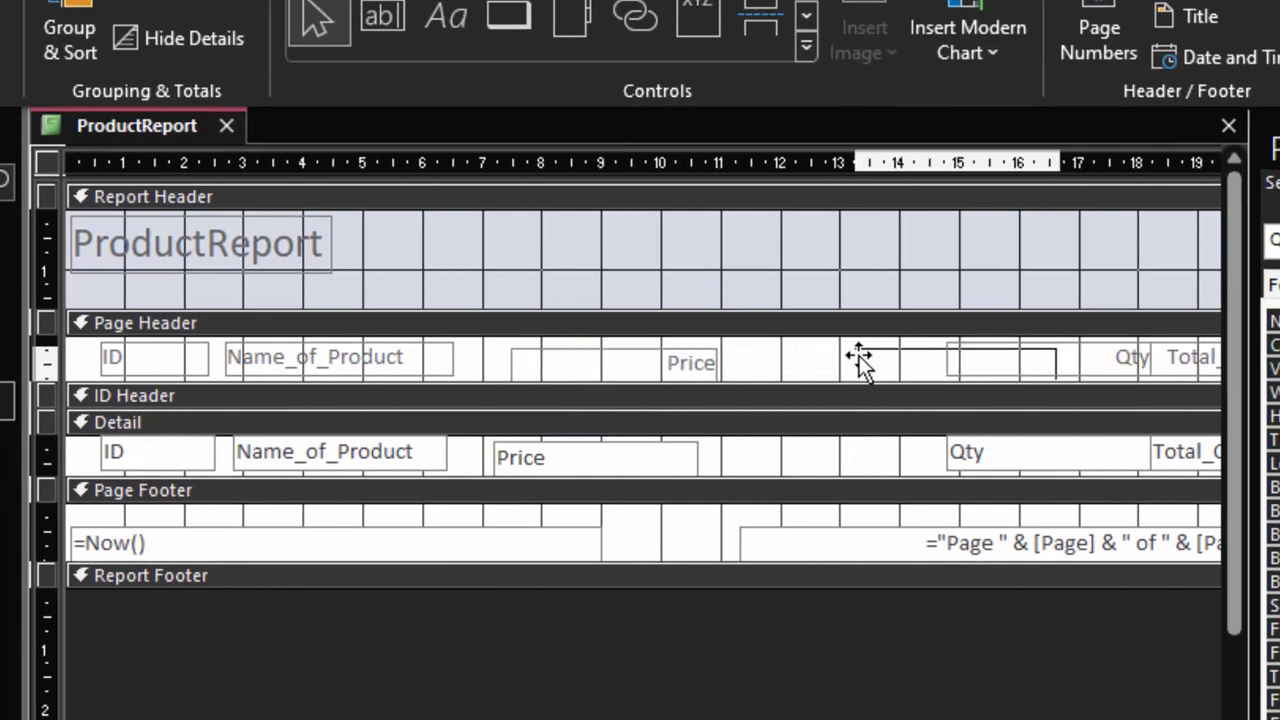
left_click_drag(1172, 365, 1000, 363)
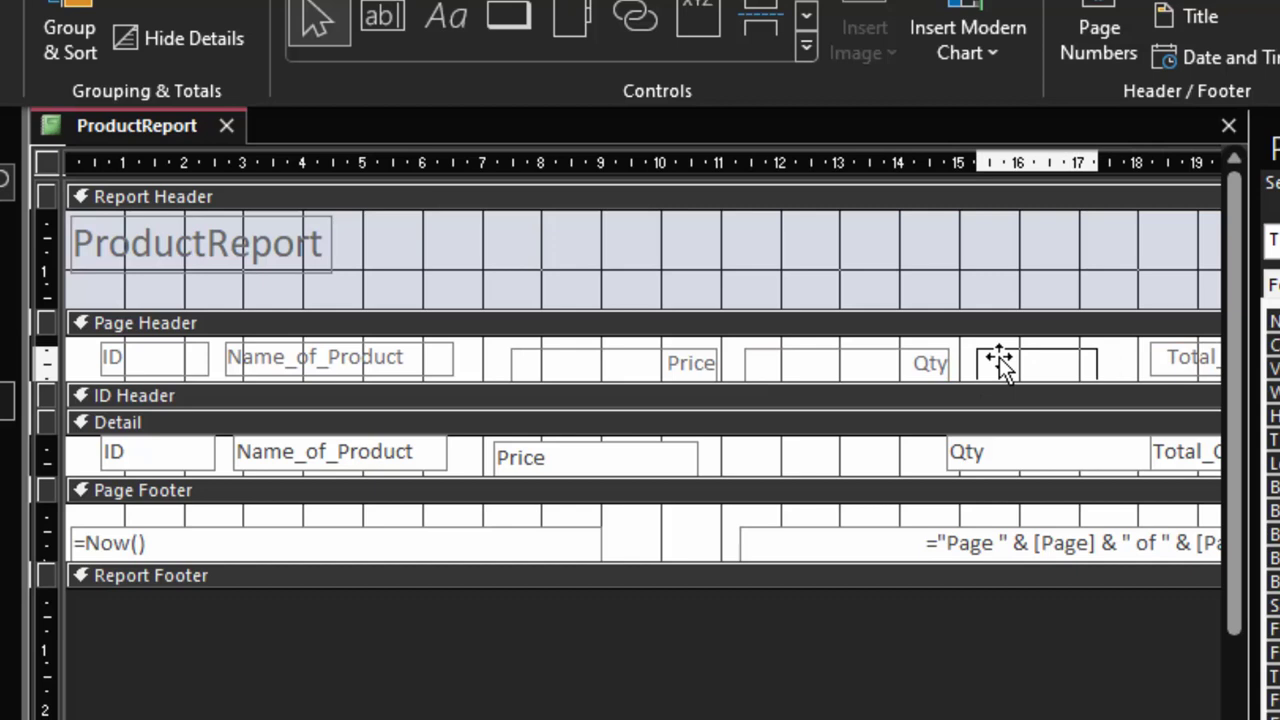
left_click(988, 477)
left_click_drag(986, 466, 775, 460)
left_click_drag(1165, 455, 1012, 455)
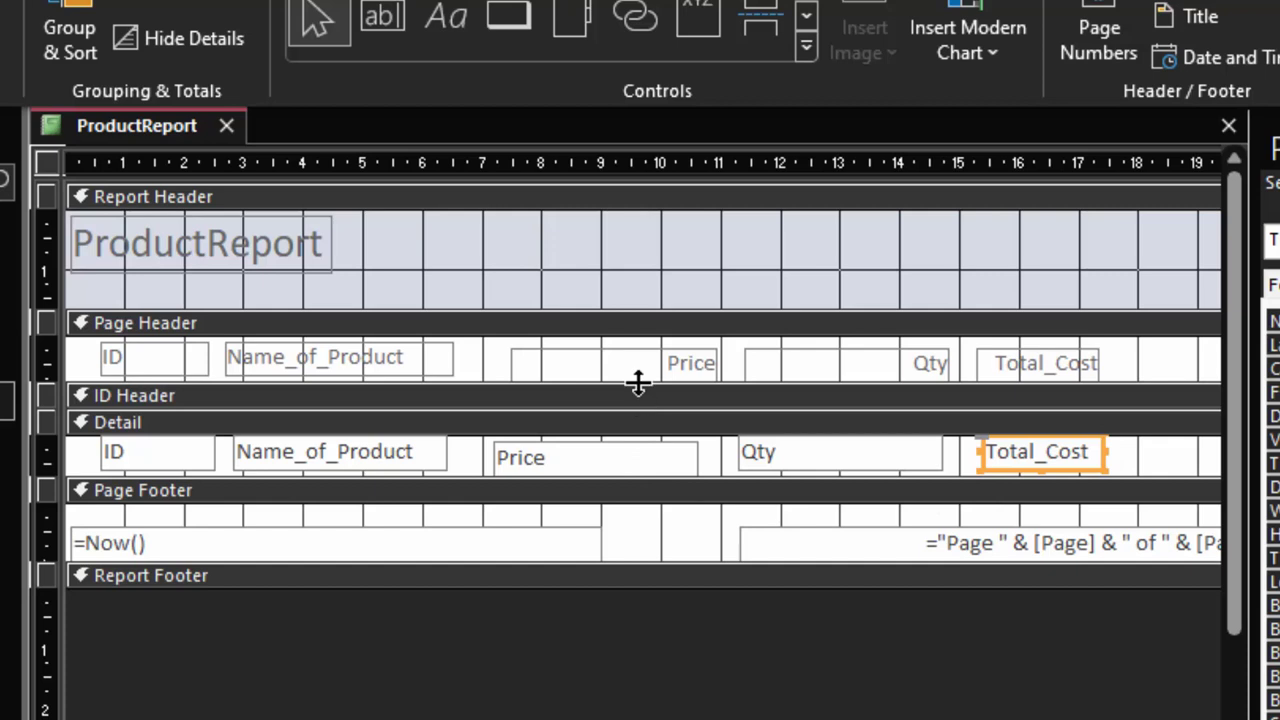
left_click_drag(638, 383, 640, 414)
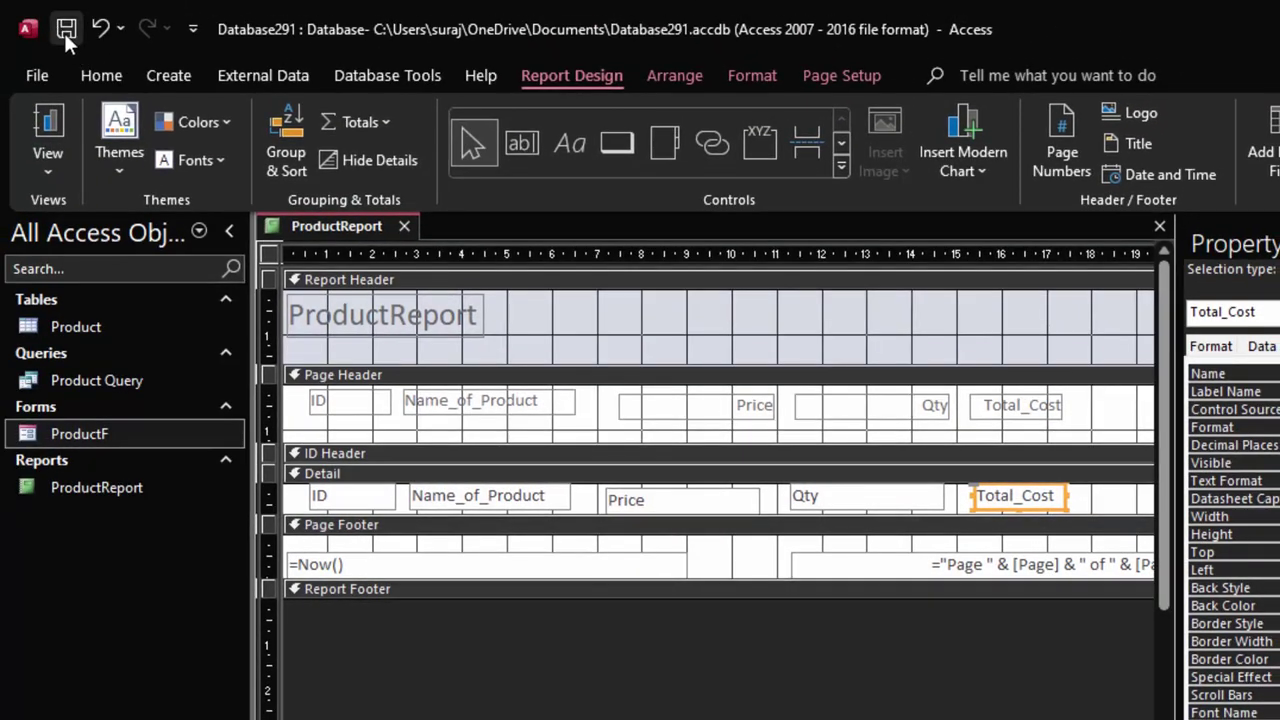
- Open ProductF on its last record, Basmati Rice, then open ProductReport beside it
left_click(403, 225)
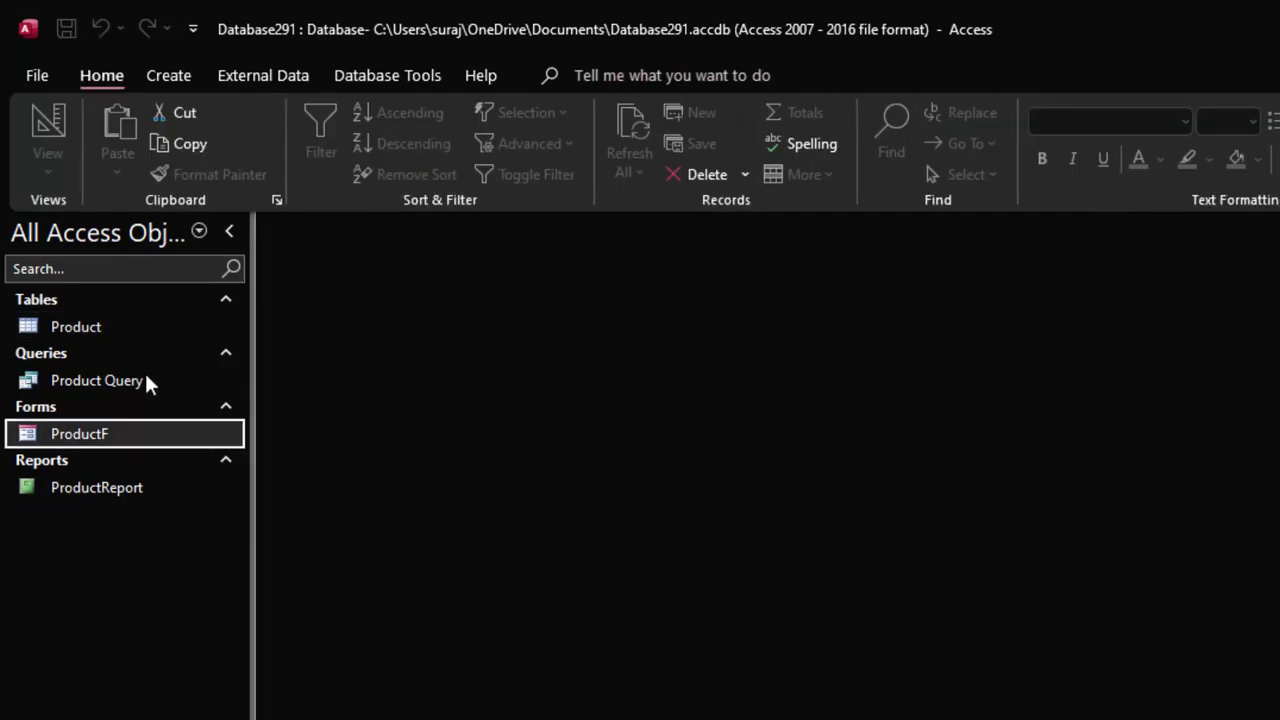
double_click(145, 436)
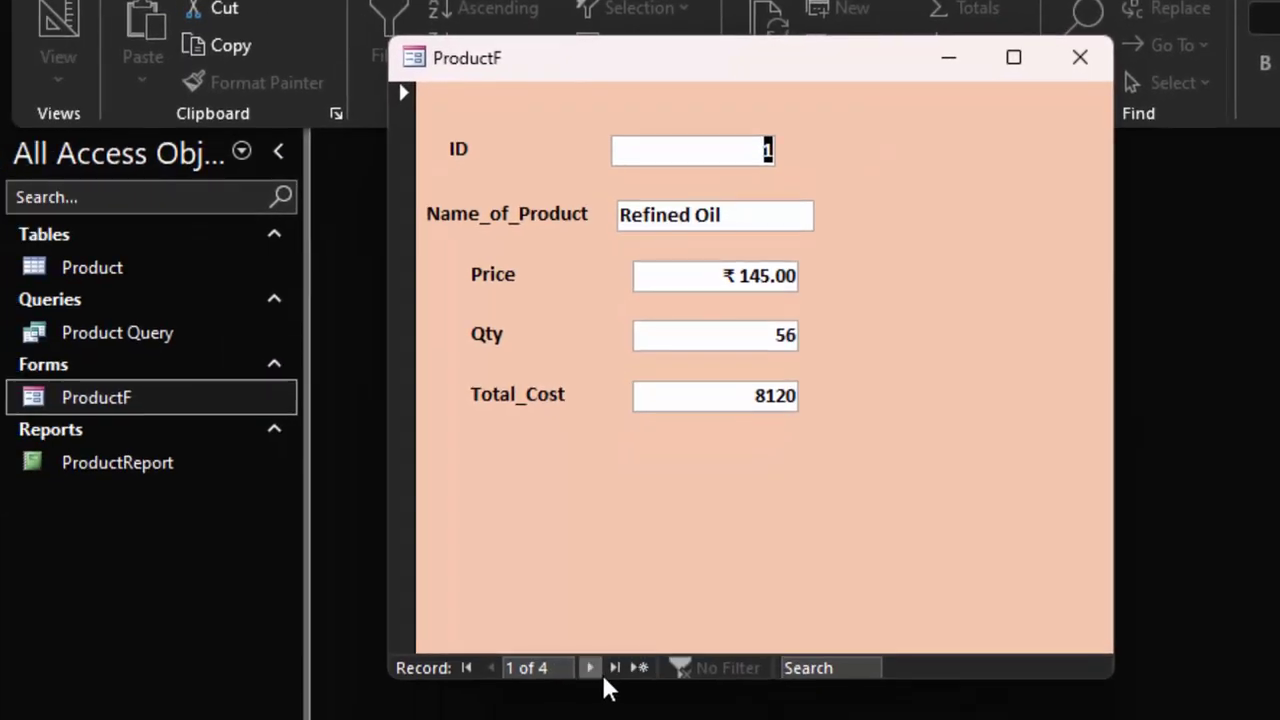
left_click(609, 677)
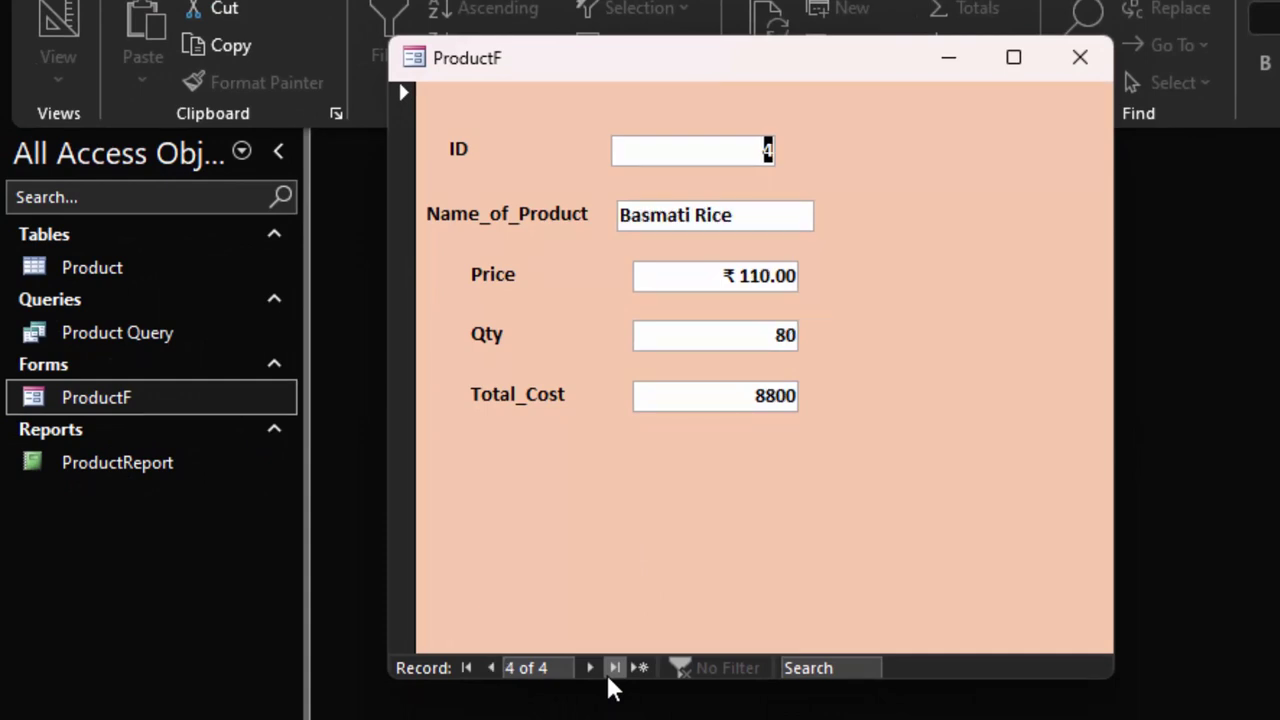
double_click(110, 459)
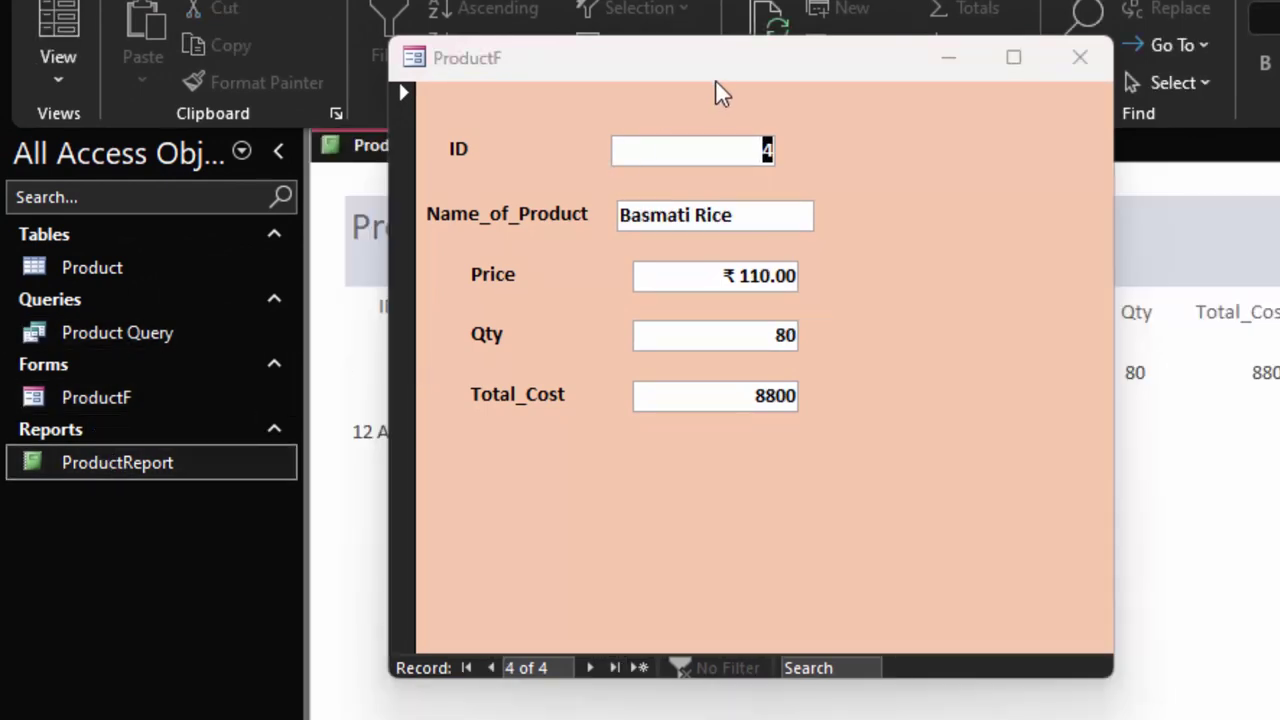
left_click_drag(705, 68, 800, 478)
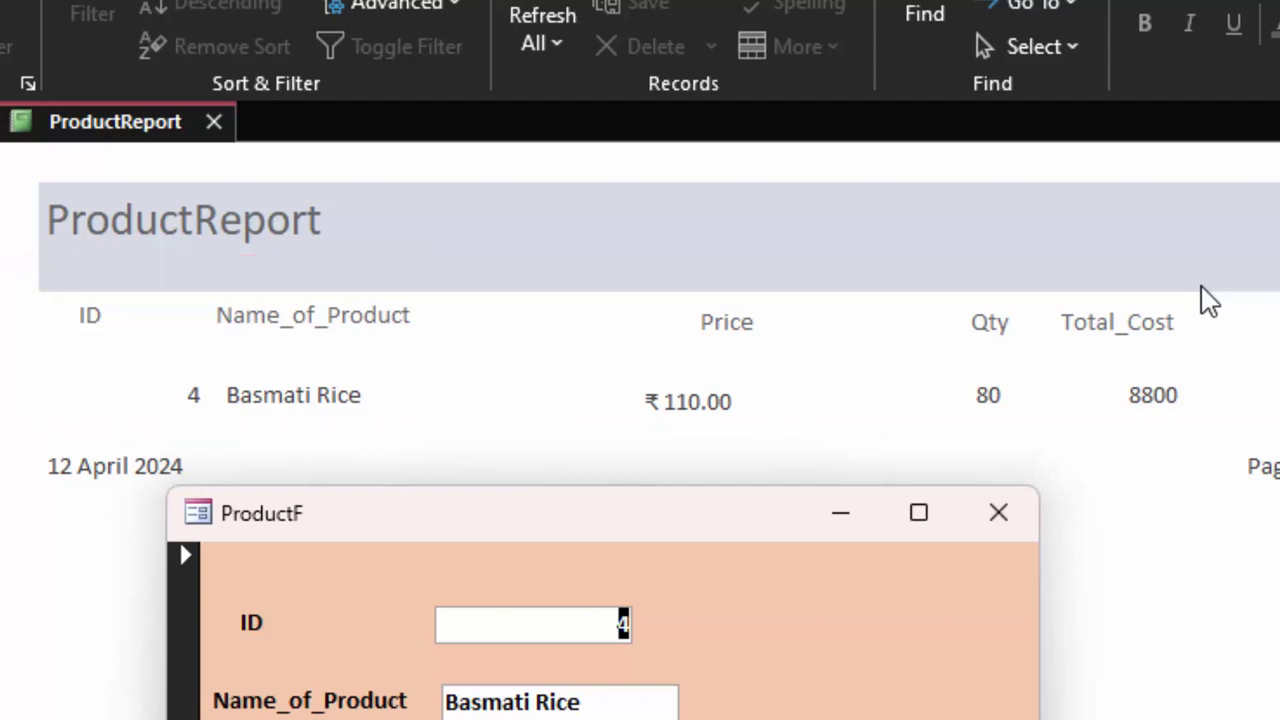
key("ctrl+p")
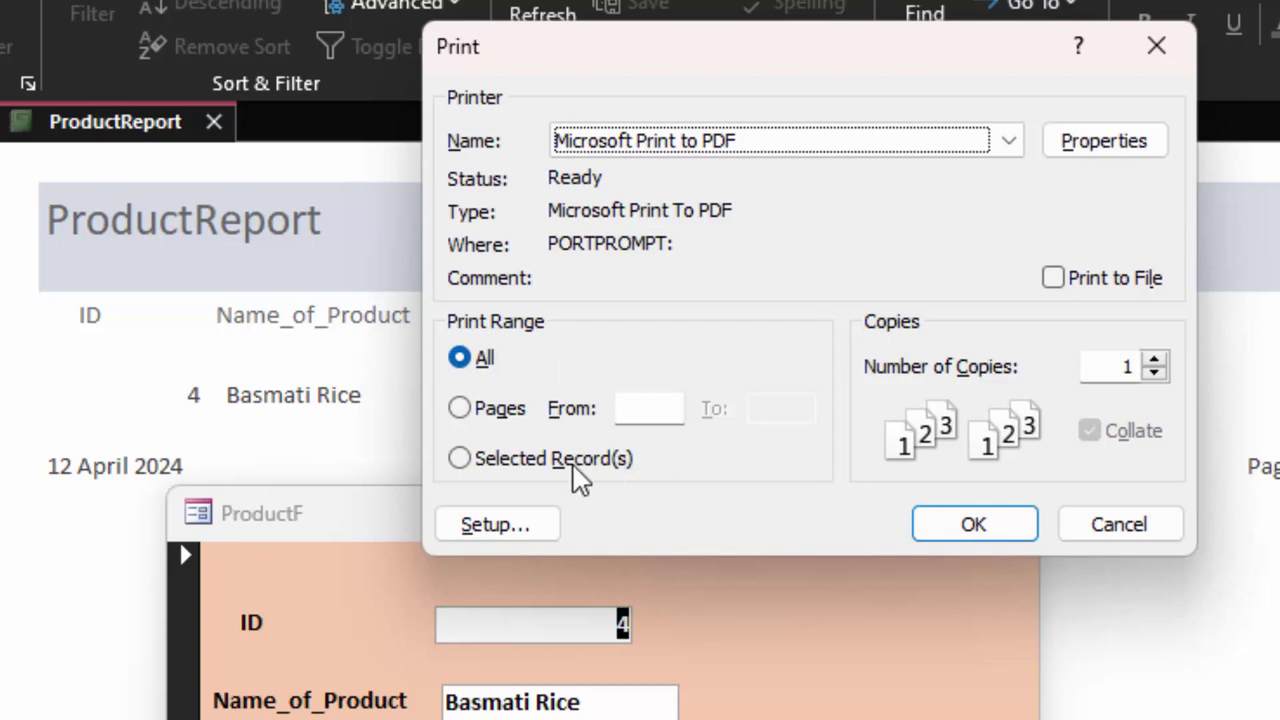
left_click(488, 410)
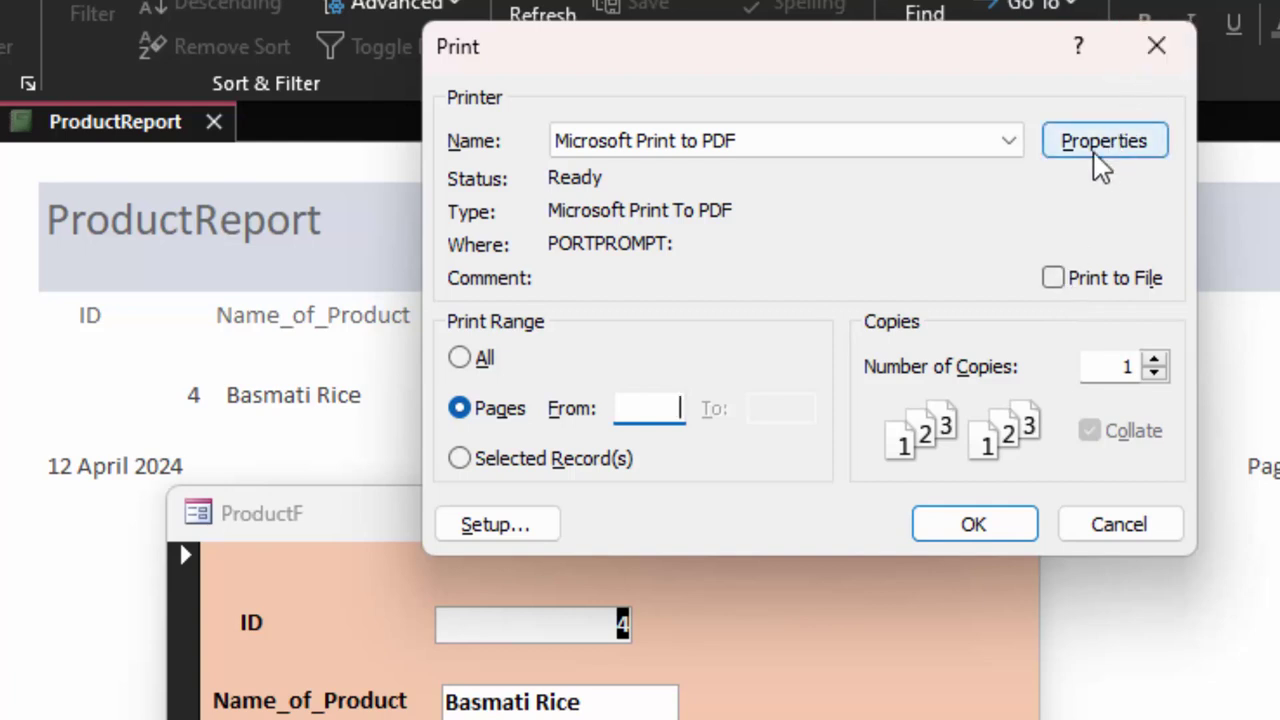
left_click(518, 522)
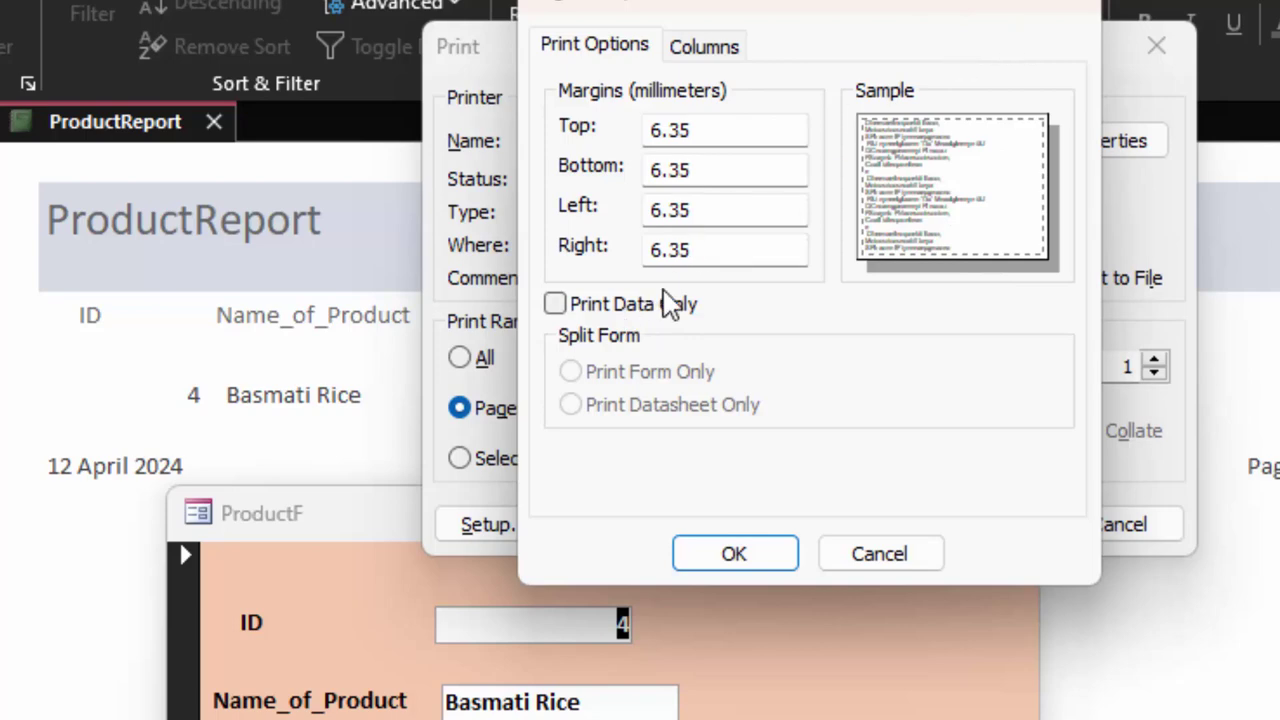
key("Return")
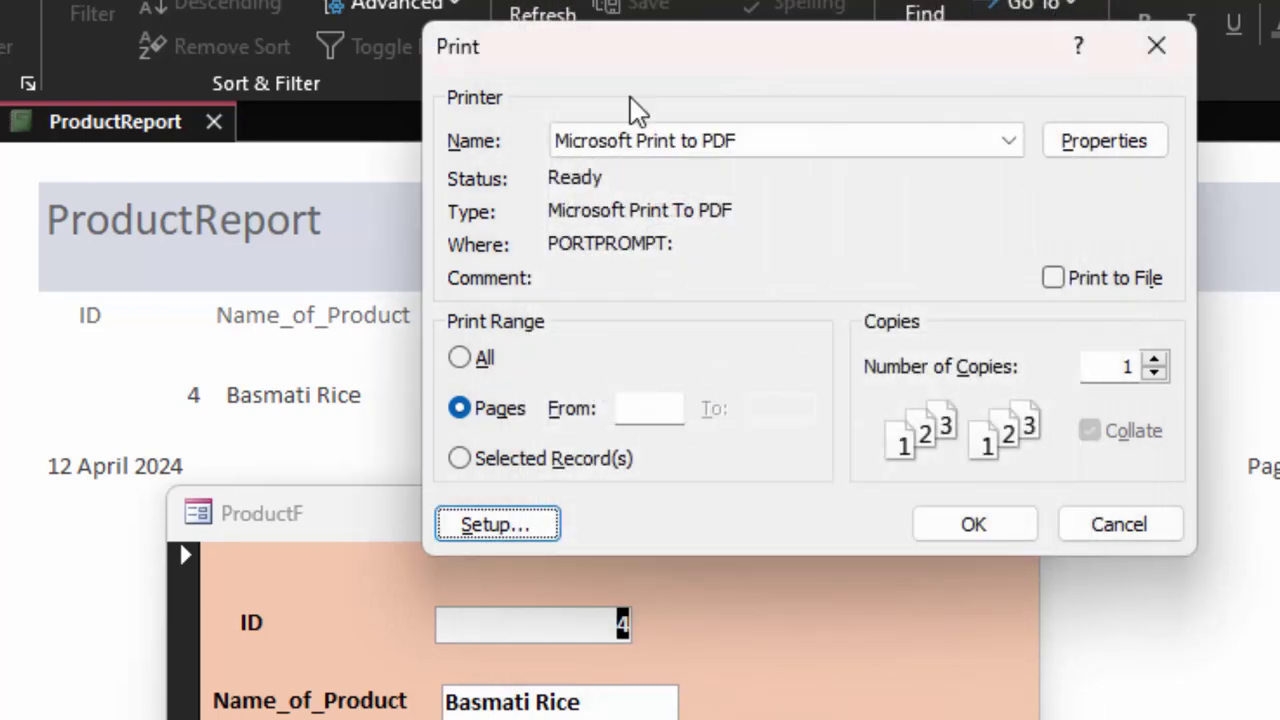
left_click(1155, 52)
left_click_drag(617, 527, 780, 64)
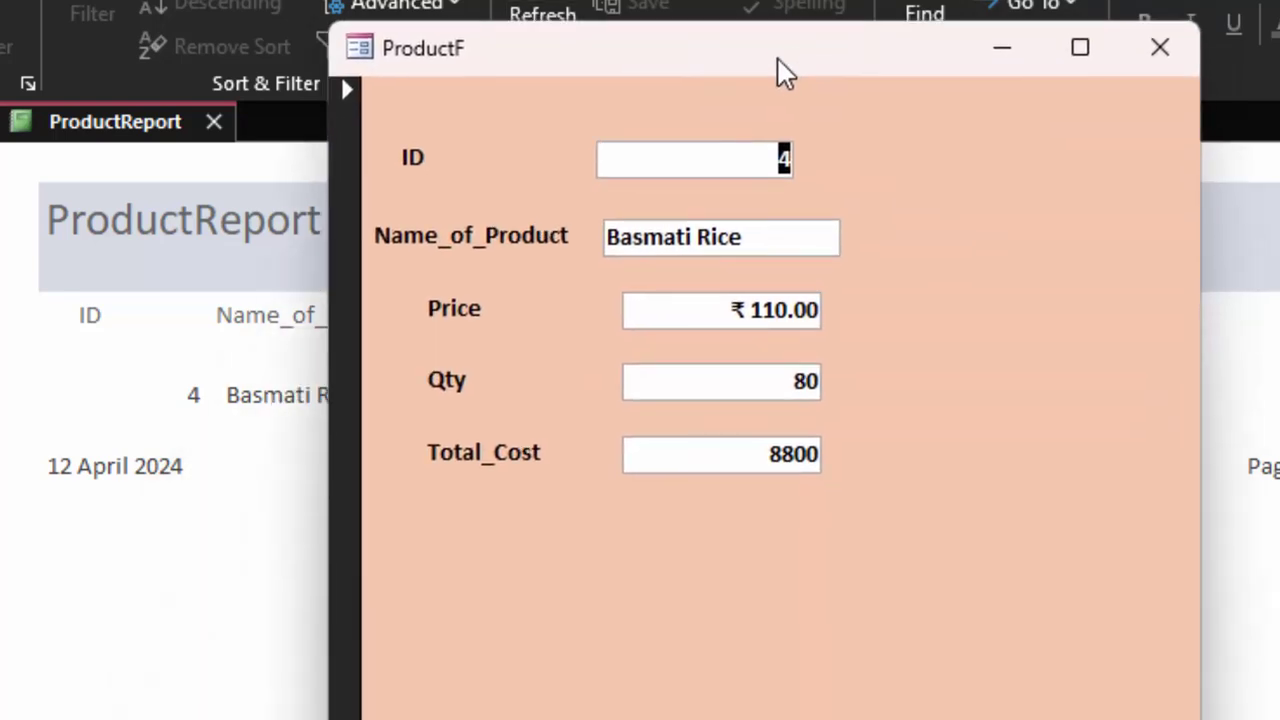
- Step ProductF back to Tata Pulse and refresh the report to match
key("Page_Up")
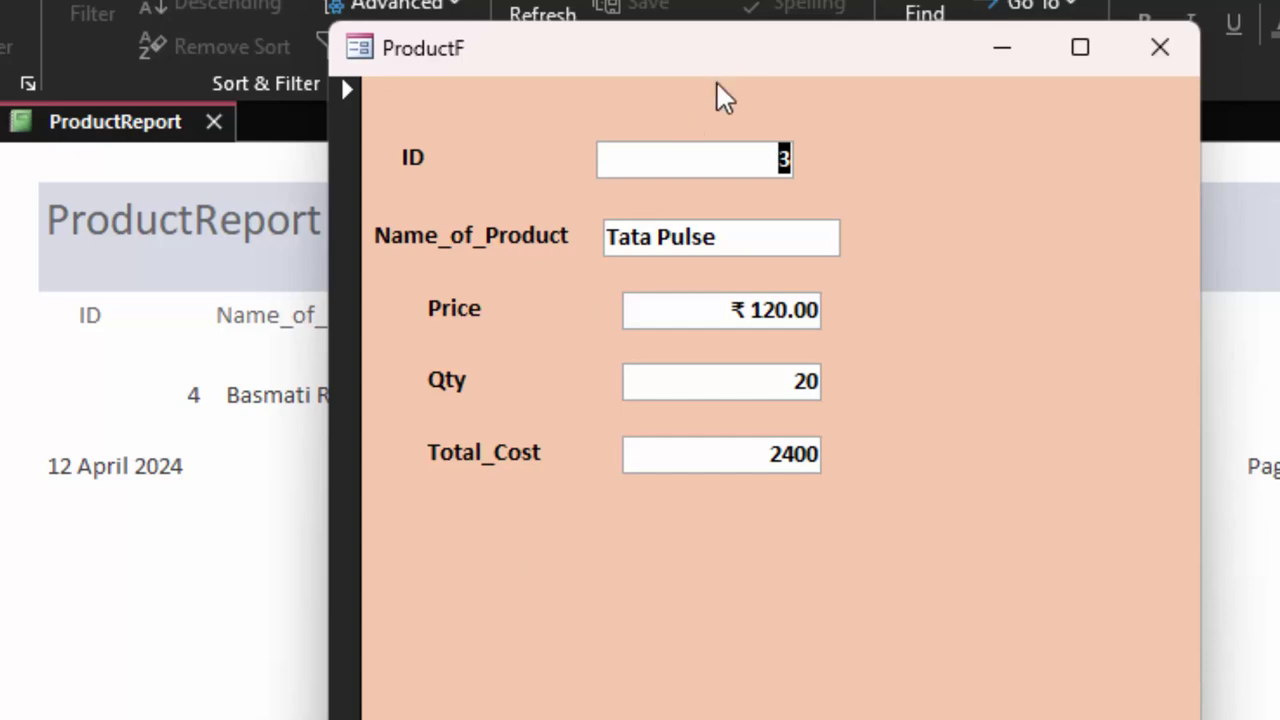
mouse_move(716, 50)
left_mouse_down()
mouse_move(594, 526)
mouse_move(588, 507)
left_mouse_up()
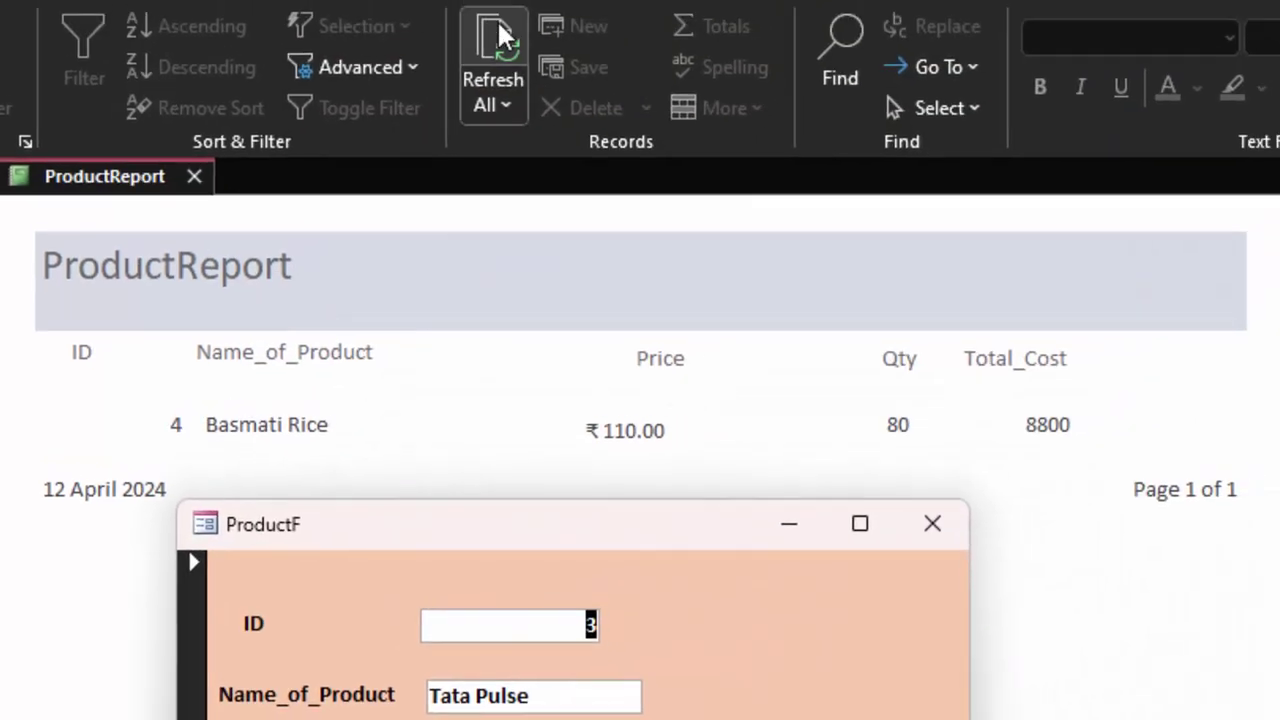
left_click(465, 90)
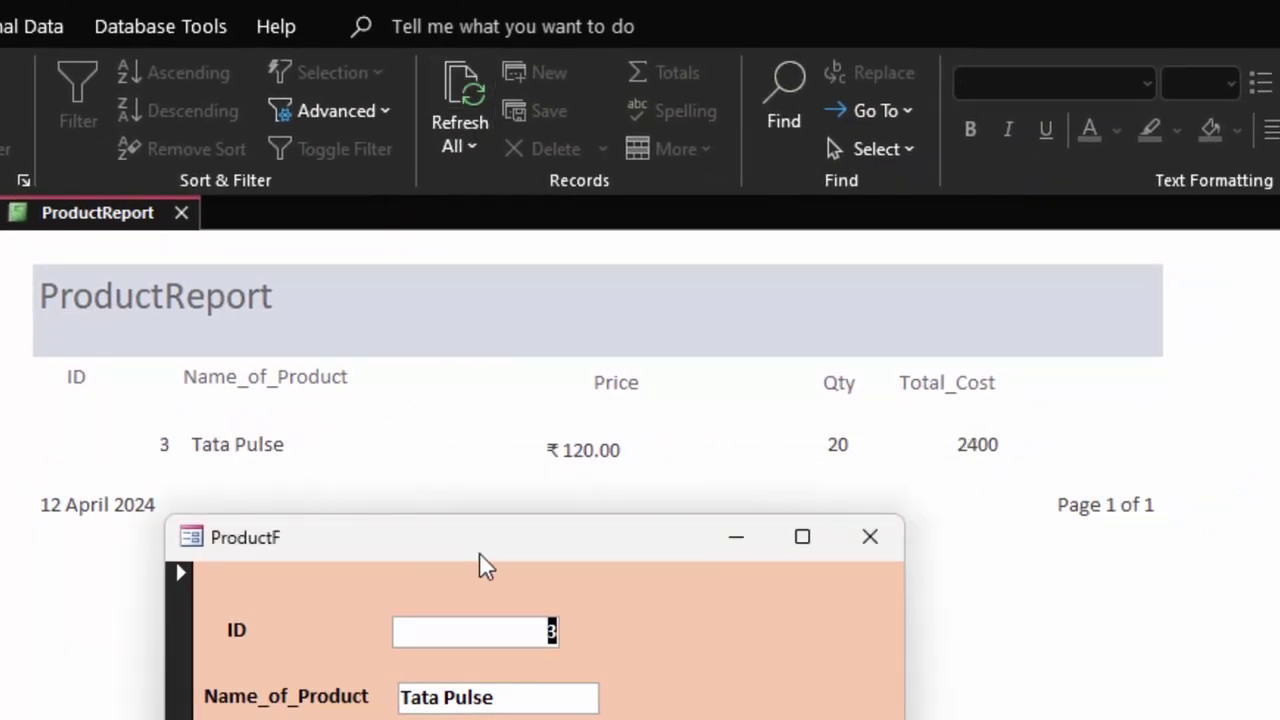
left_click_drag(479, 552, 520, 620)
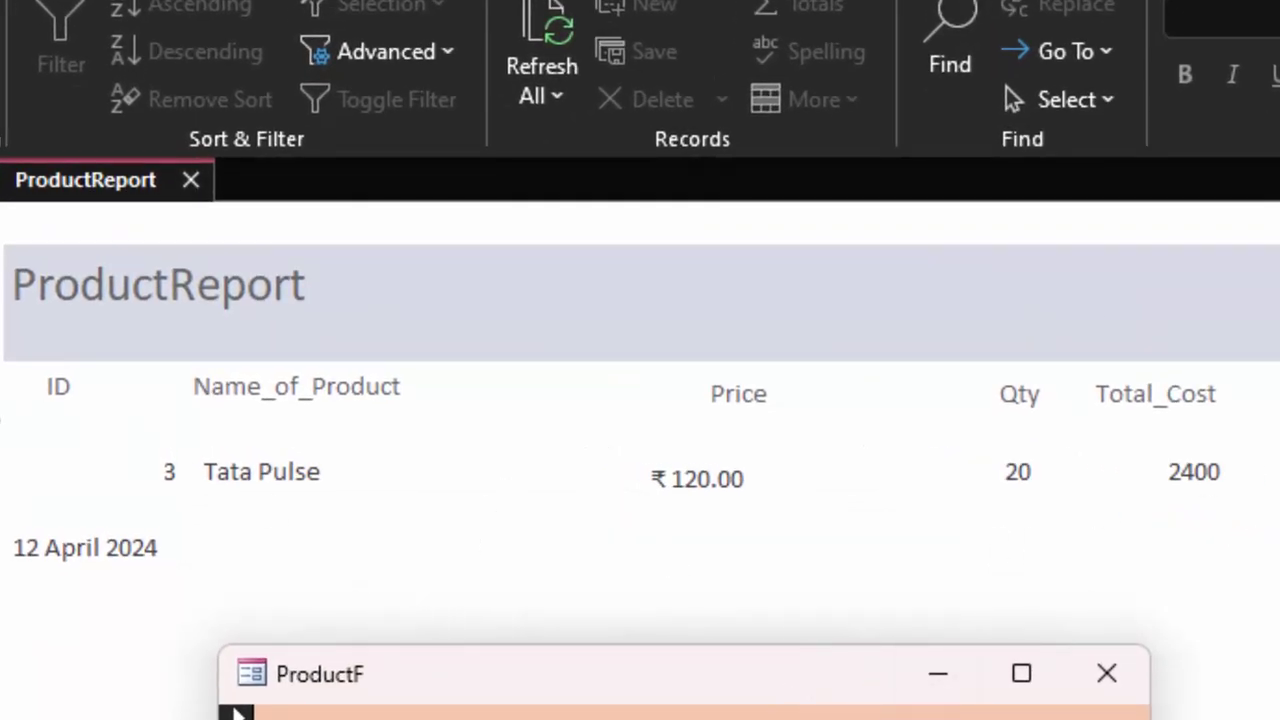
- Step ProductF back again to Red Chilli Powder and refresh the report to show it
left_click(172, 600)
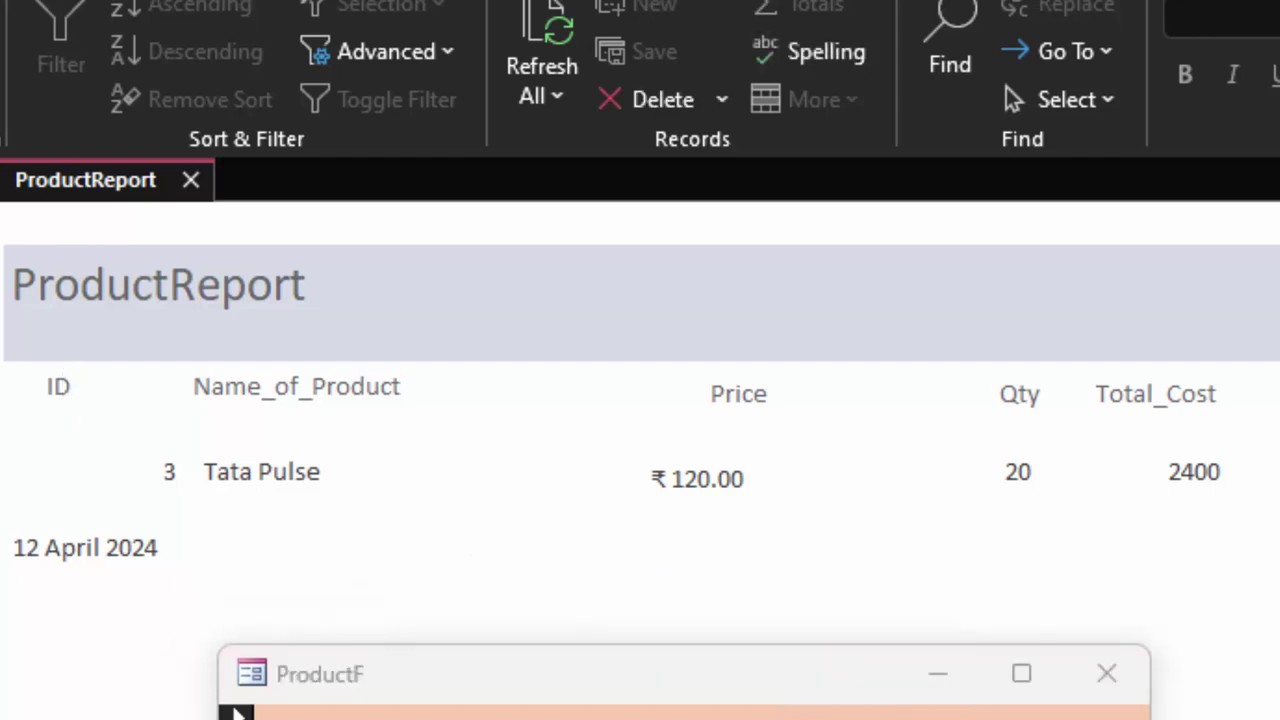
mouse_move(589, 676)
left_mouse_down()
mouse_move(667, 253)
mouse_move(650, 181)
left_mouse_up()
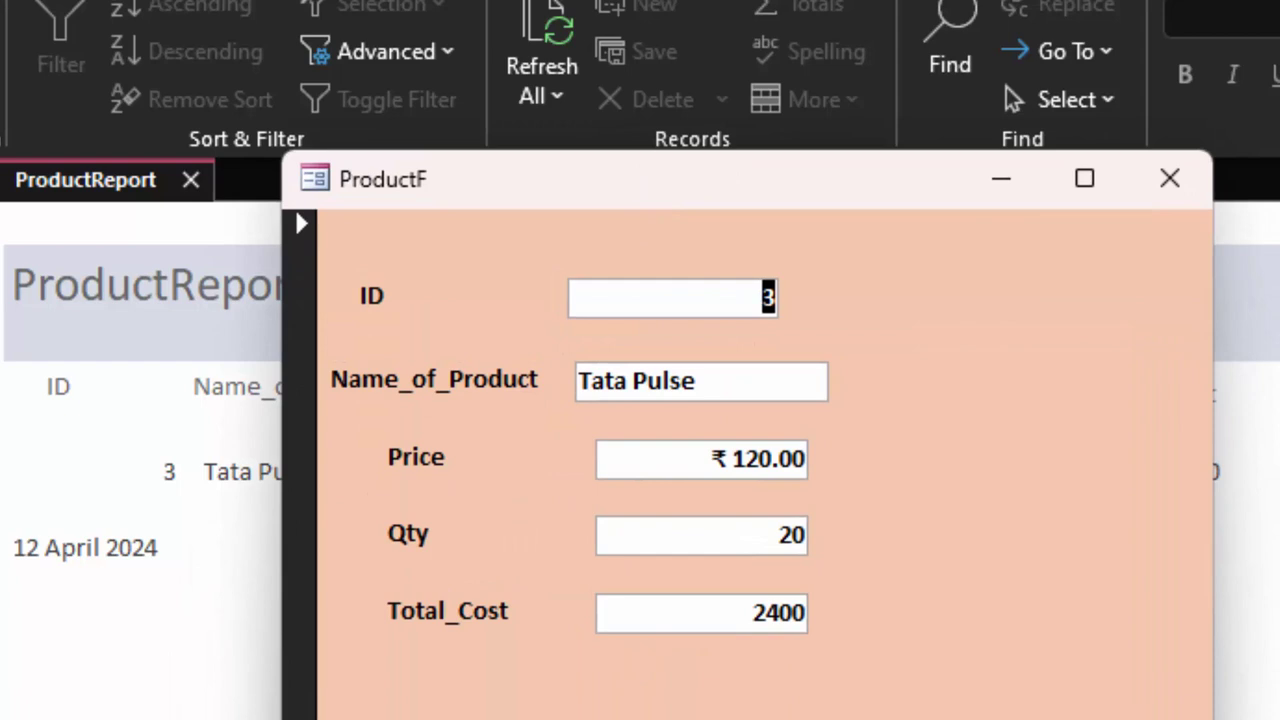
key("Page_Up")
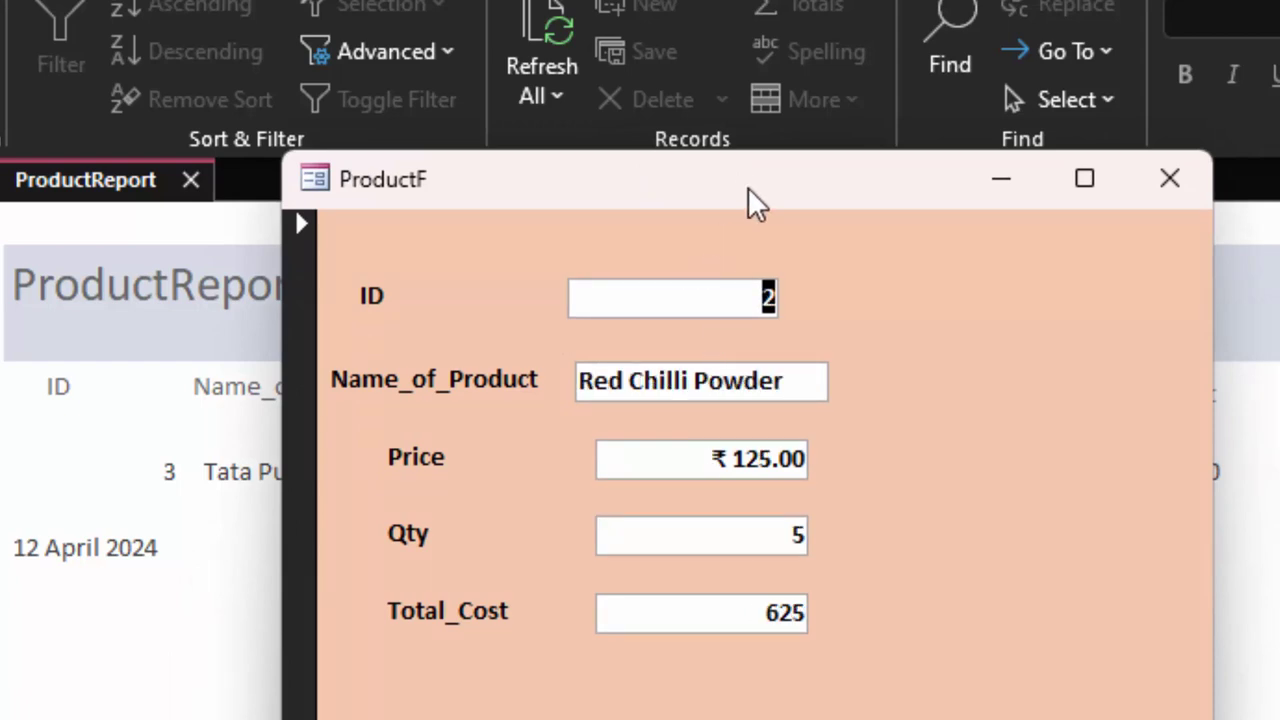
left_click_drag(757, 203, 607, 586)
left_click(558, 25)
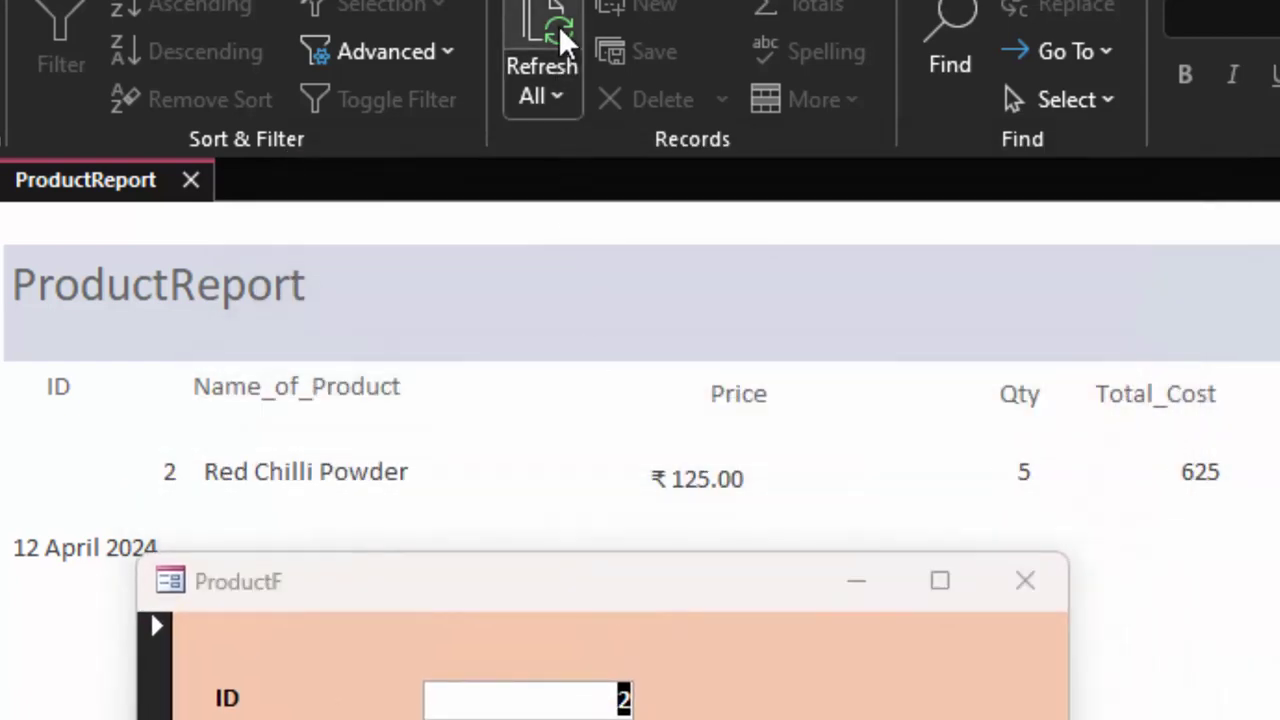